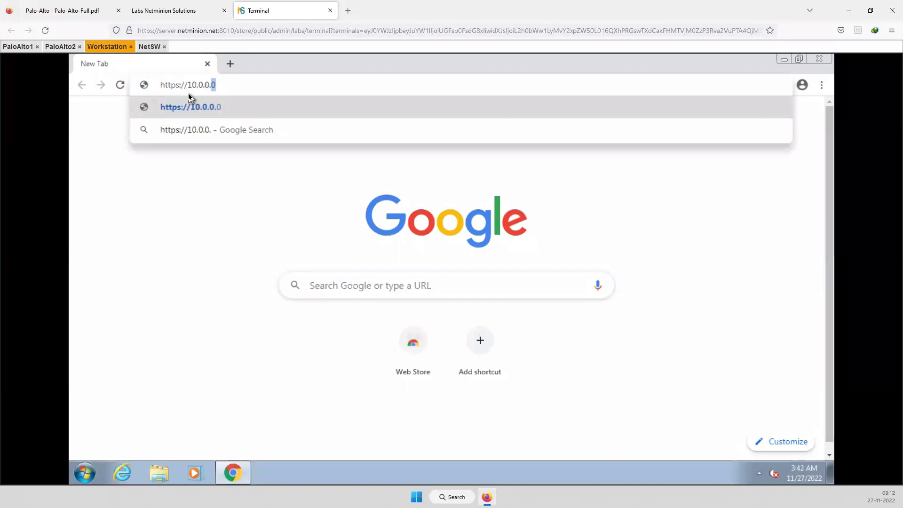
Load 10.0.0.1 in Chrome and proceed past the certificate warning to the login page
{"action": "key", "text": "Return"}
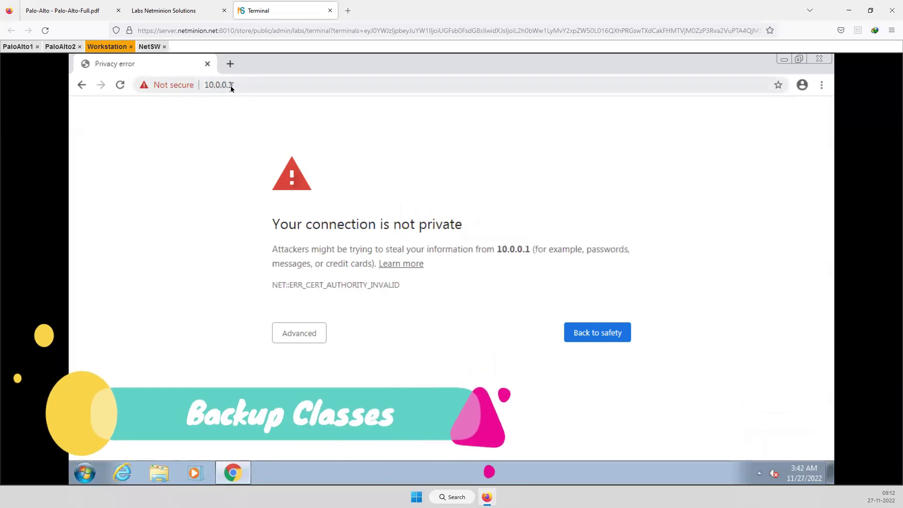
{"action": "left_click", "coordinate": [308, 335]}
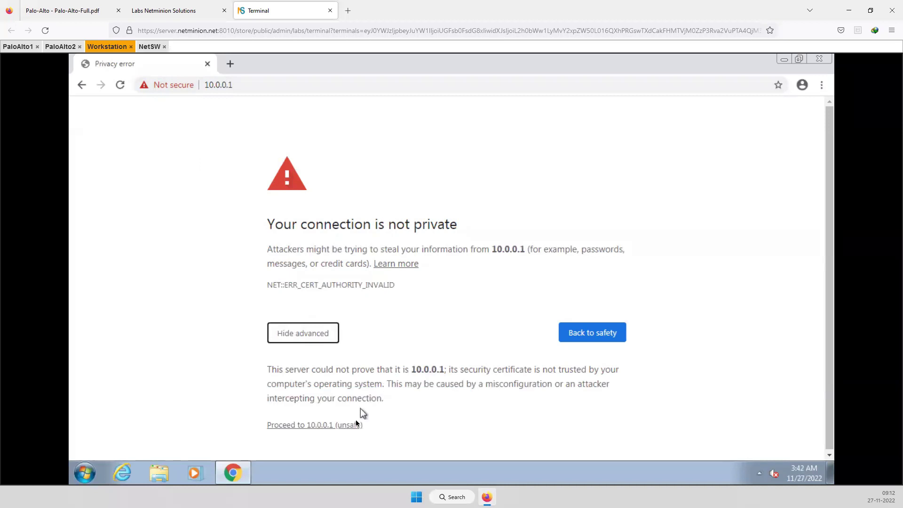
{"action": "left_click", "coordinate": [325, 426]}
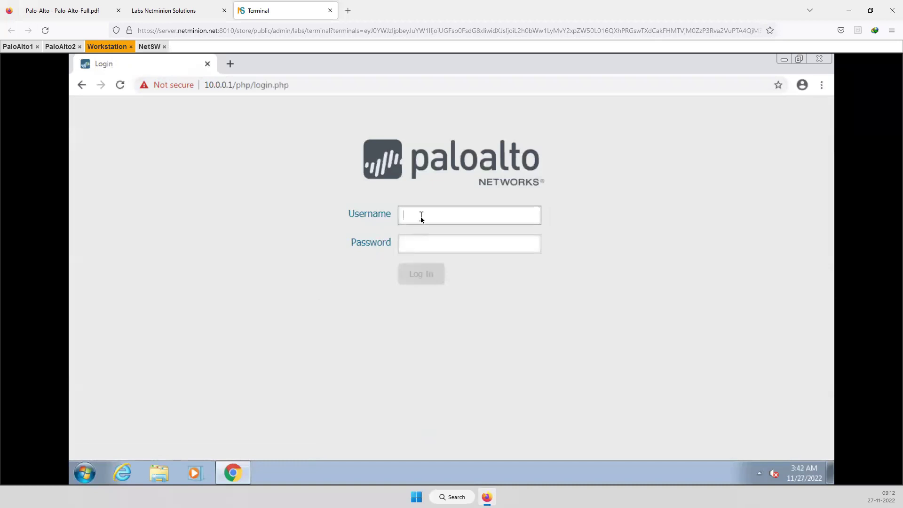
Log in with the admin username and the account password
{"action": "key", "text": "Tab"}
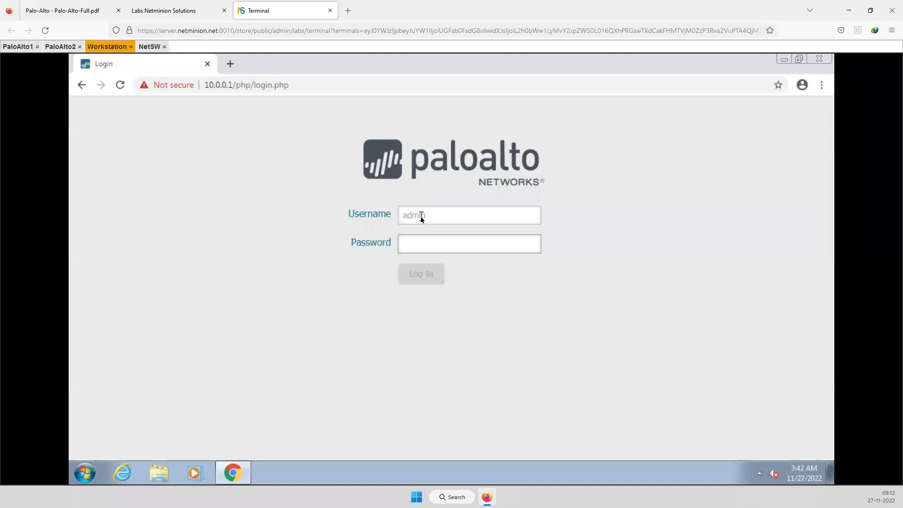
{"action": "type", "text": "admin123"}
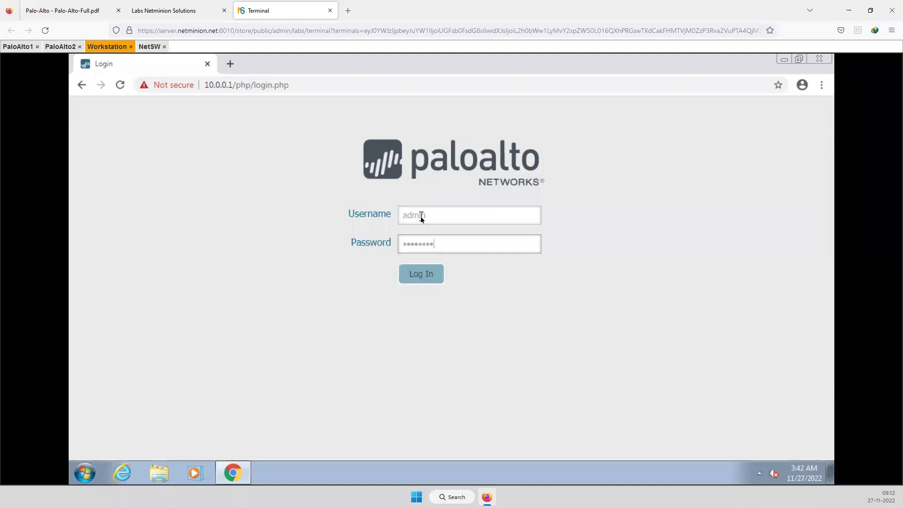
{"action": "key", "text": "Return"}
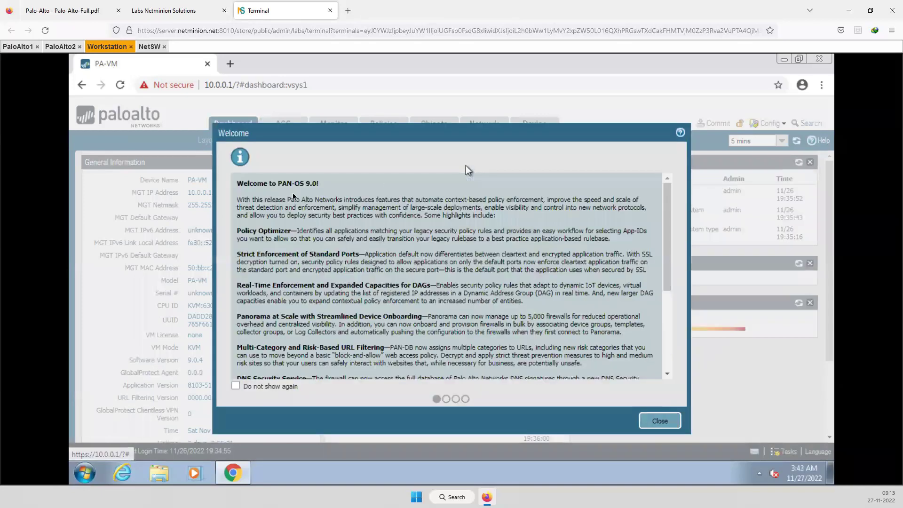
Highlight the 9.0 version in the Welcome notice, skim its release notes, then close it
{"action": "left_click_drag", "start_coordinate": [243, 184], "coordinate": [309, 188]}
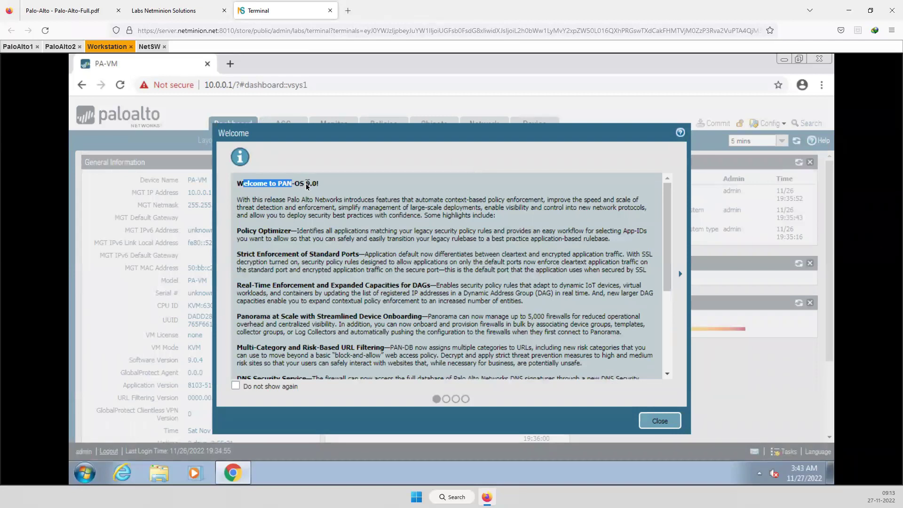
{"action": "double_click", "coordinate": [314, 186]}
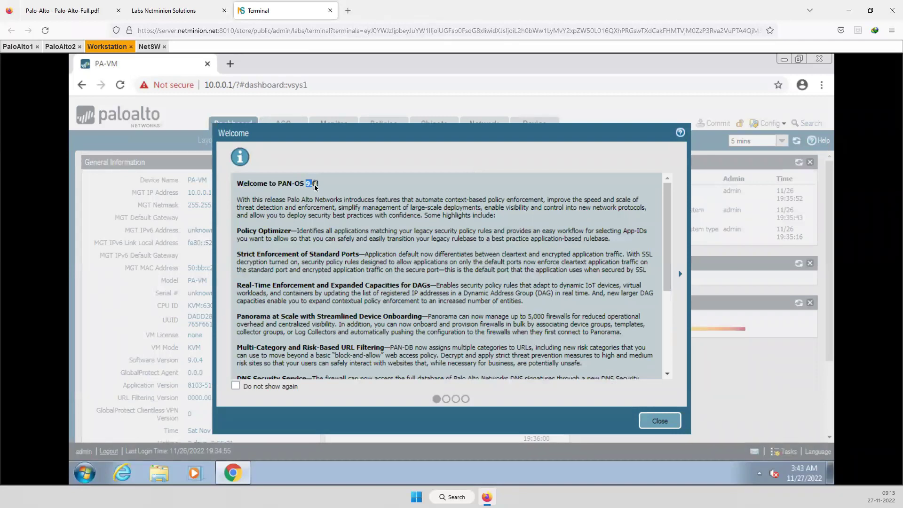
{"action": "left_click", "coordinate": [365, 292]}
{"action": "scroll", "coordinate": [290, 269], "scroll_direction": "down", "scroll_amount": 5}
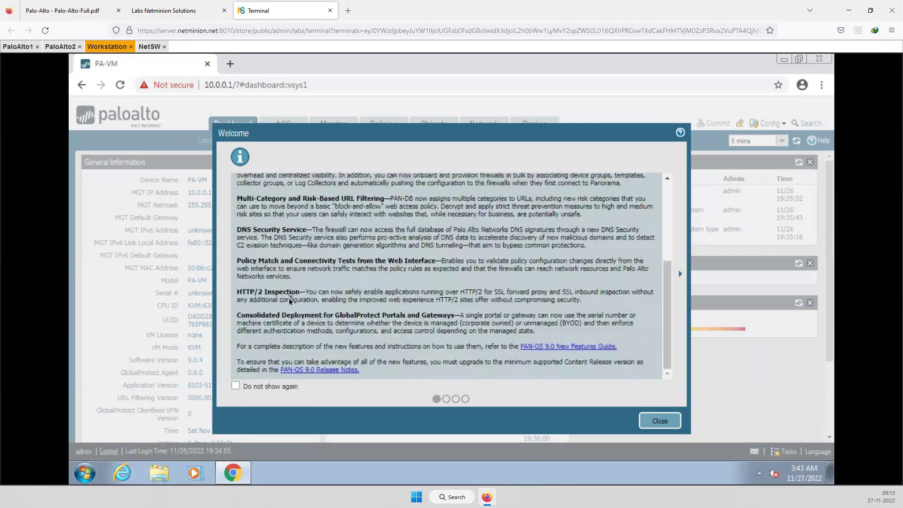
{"action": "scroll", "coordinate": [289, 302], "scroll_direction": "up", "scroll_amount": 5}
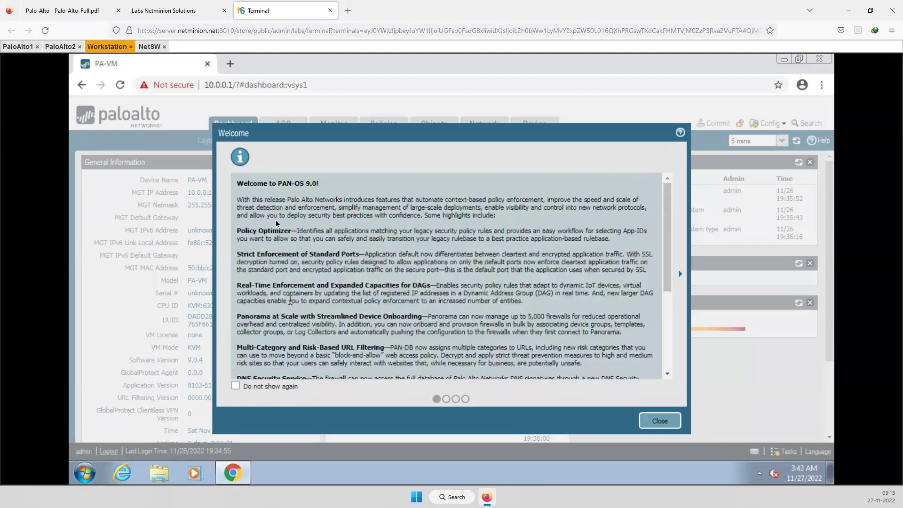
{"action": "left_click", "coordinate": [661, 420]}
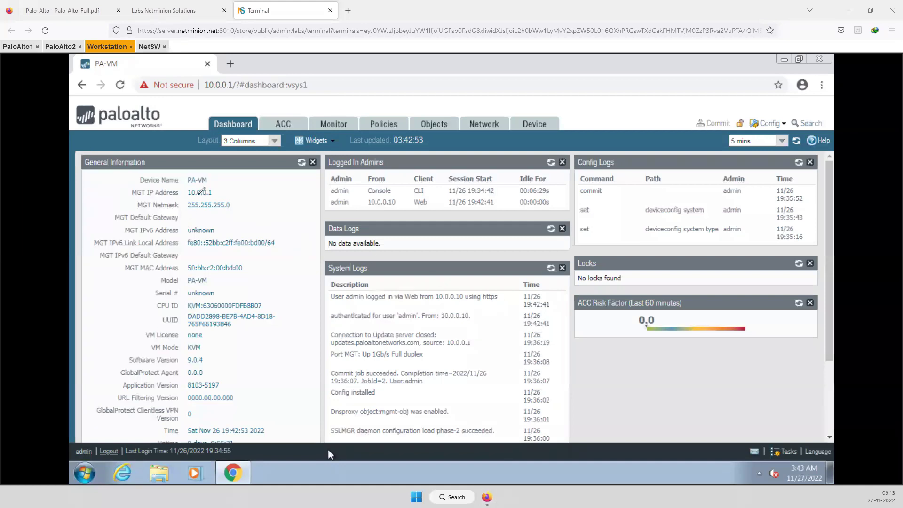
{"action": "mouse_move", "coordinate": [203, 167]}
{"action": "left_mouse_down"}
{"action": "mouse_move", "coordinate": [211, 186]}
{"action": "mouse_move", "coordinate": [200, 172]}
{"action": "mouse_move", "coordinate": [184, 182]}
{"action": "mouse_move", "coordinate": [186, 195]}
{"action": "mouse_move", "coordinate": [235, 188]}
{"action": "mouse_move", "coordinate": [200, 211]}
{"action": "mouse_move", "coordinate": [241, 203]}
{"action": "mouse_move", "coordinate": [187, 199]}
{"action": "mouse_move", "coordinate": [229, 222]}
{"action": "mouse_move", "coordinate": [222, 231]}
{"action": "left_mouse_up"}
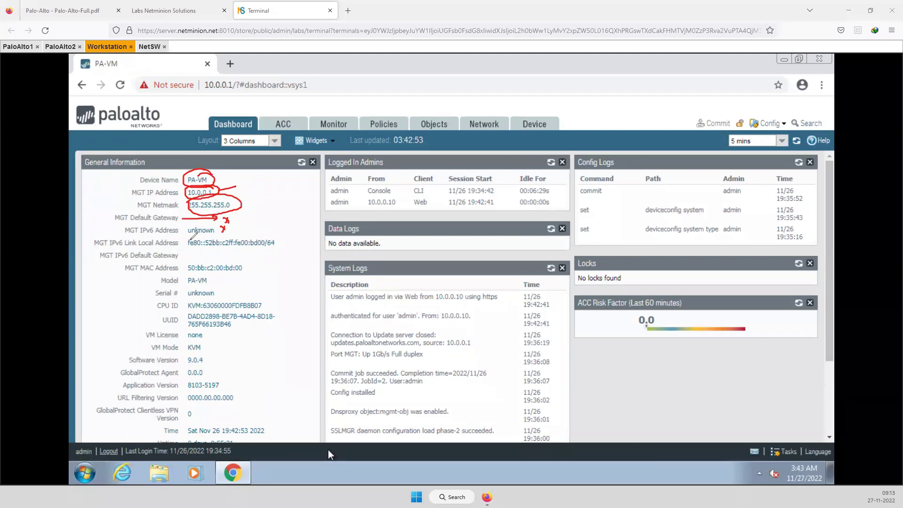
{"action": "left_click_drag", "start_coordinate": [125, 245], "coordinate": [291, 244]}
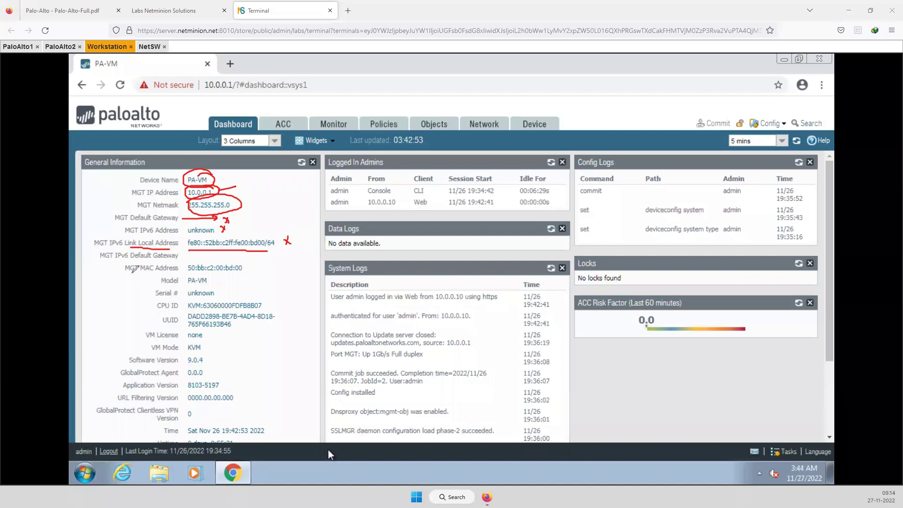
{"action": "mouse_move", "coordinate": [125, 273]}
{"action": "left_mouse_down"}
{"action": "mouse_move", "coordinate": [214, 275]}
{"action": "mouse_move", "coordinate": [256, 261]}
{"action": "mouse_move", "coordinate": [200, 248]}
{"action": "mouse_move", "coordinate": [185, 286]}
{"action": "mouse_move", "coordinate": [298, 277]}
{"action": "mouse_move", "coordinate": [308, 265]}
{"action": "left_mouse_up"}
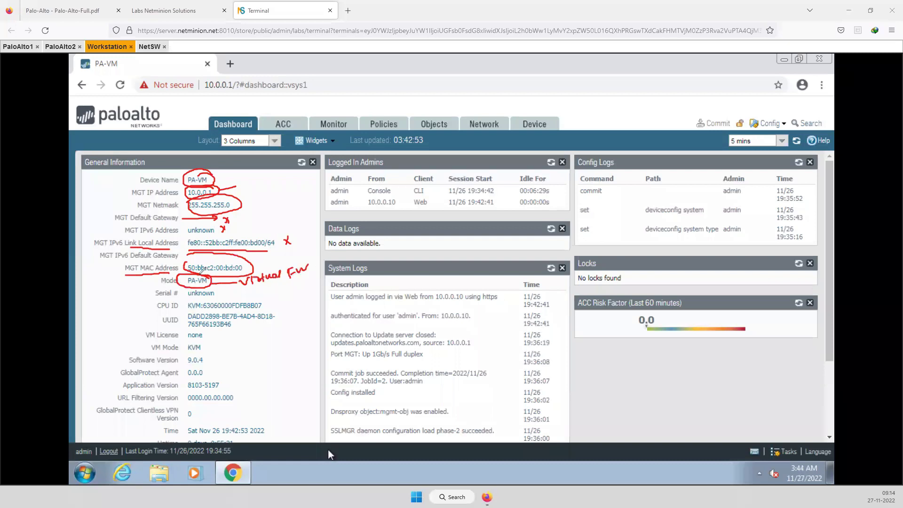
{"action": "mouse_move", "coordinate": [218, 284]}
{"action": "left_mouse_down"}
{"action": "mouse_move", "coordinate": [184, 292]}
{"action": "mouse_move", "coordinate": [328, 295]}
{"action": "mouse_move", "coordinate": [348, 291]}
{"action": "mouse_move", "coordinate": [352, 278]}
{"action": "mouse_move", "coordinate": [361, 288]}
{"action": "mouse_move", "coordinate": [401, 272]}
{"action": "left_mouse_up"}
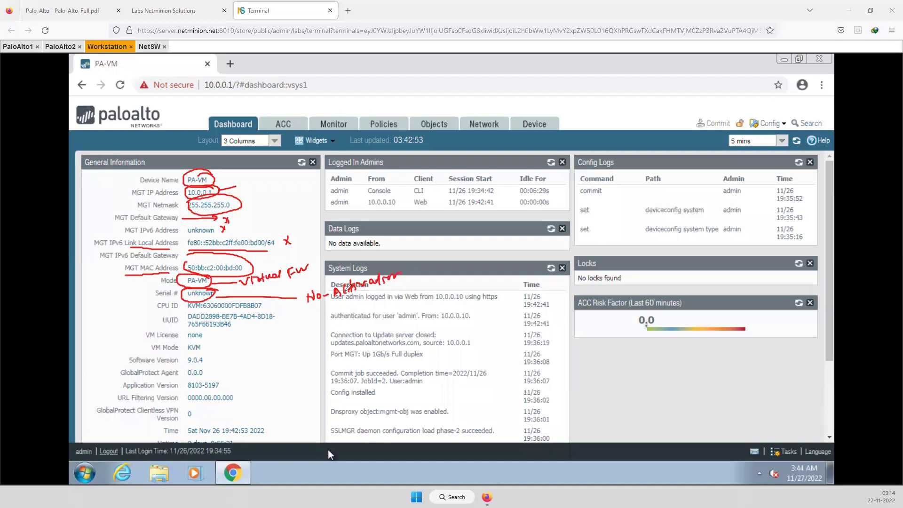
{"action": "mouse_move", "coordinate": [177, 310]}
{"action": "left_mouse_down"}
{"action": "mouse_move", "coordinate": [171, 300]}
{"action": "mouse_move", "coordinate": [155, 305]}
{"action": "mouse_move", "coordinate": [184, 309]}
{"action": "left_mouse_up"}
{"action": "mouse_move", "coordinate": [186, 311]}
{"action": "left_mouse_down"}
{"action": "mouse_move", "coordinate": [312, 314]}
{"action": "mouse_move", "coordinate": [314, 335]}
{"action": "mouse_move", "coordinate": [342, 338]}
{"action": "mouse_move", "coordinate": [375, 330]}
{"action": "mouse_move", "coordinate": [386, 316]}
{"action": "mouse_move", "coordinate": [394, 328]}
{"action": "mouse_move", "coordinate": [409, 314]}
{"action": "left_mouse_up"}
{"action": "mouse_move", "coordinate": [324, 350]}
{"action": "left_mouse_down"}
{"action": "mouse_move", "coordinate": [407, 330]}
{"action": "mouse_move", "coordinate": [353, 309]}
{"action": "mouse_move", "coordinate": [331, 341]}
{"action": "mouse_move", "coordinate": [428, 323]}
{"action": "mouse_move", "coordinate": [435, 309]}
{"action": "mouse_move", "coordinate": [458, 312]}
{"action": "mouse_move", "coordinate": [464, 296]}
{"action": "mouse_move", "coordinate": [464, 312]}
{"action": "mouse_move", "coordinate": [477, 312]}
{"action": "mouse_move", "coordinate": [431, 331]}
{"action": "mouse_move", "coordinate": [416, 299]}
{"action": "mouse_move", "coordinate": [467, 284]}
{"action": "mouse_move", "coordinate": [453, 289]}
{"action": "left_mouse_up"}
{"action": "mouse_move", "coordinate": [482, 258]}
{"action": "left_mouse_down"}
{"action": "mouse_move", "coordinate": [498, 262]}
{"action": "mouse_move", "coordinate": [463, 273]}
{"action": "left_mouse_up"}
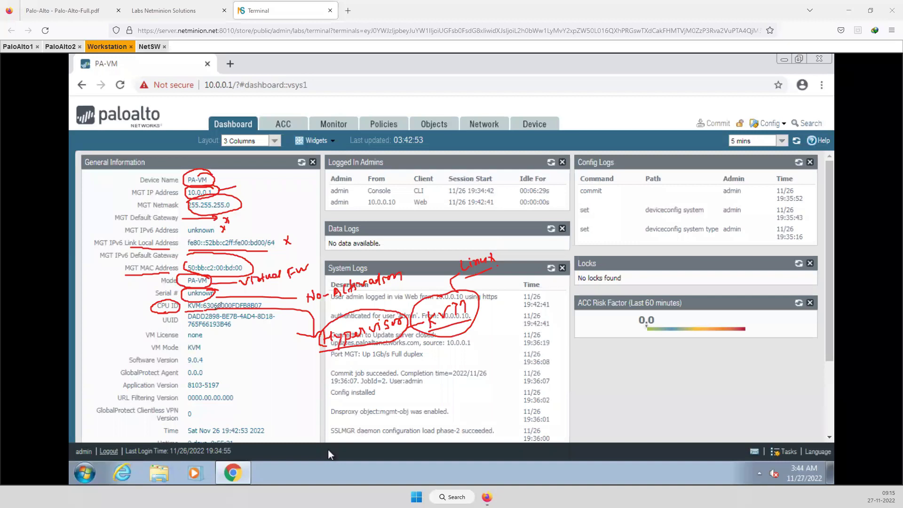
{"action": "mouse_move", "coordinate": [455, 259]}
{"action": "left_mouse_down"}
{"action": "mouse_move", "coordinate": [498, 252]}
{"action": "mouse_move", "coordinate": [475, 290]}
{"action": "left_mouse_up"}
{"action": "mouse_move", "coordinate": [181, 314]}
{"action": "left_mouse_down"}
{"action": "mouse_move", "coordinate": [159, 313]}
{"action": "mouse_move", "coordinate": [181, 326]}
{"action": "mouse_move", "coordinate": [180, 312]}
{"action": "mouse_move", "coordinate": [210, 330]}
{"action": "mouse_move", "coordinate": [231, 330]}
{"action": "left_mouse_up"}
{"action": "mouse_move", "coordinate": [146, 338]}
{"action": "left_mouse_down"}
{"action": "mouse_move", "coordinate": [296, 321]}
{"action": "mouse_move", "coordinate": [308, 299]}
{"action": "left_mouse_up"}
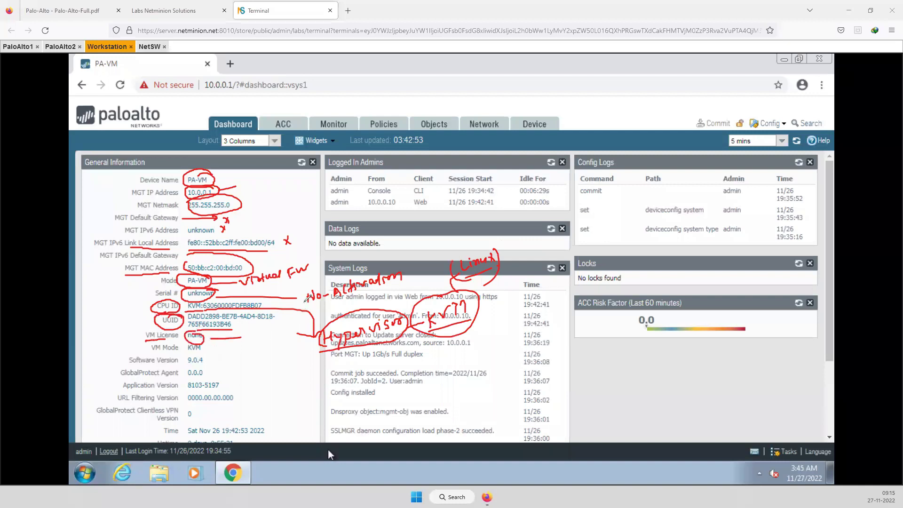
{"action": "mouse_move", "coordinate": [152, 352]}
{"action": "left_mouse_down"}
{"action": "mouse_move", "coordinate": [195, 359]}
{"action": "mouse_move", "coordinate": [196, 342]}
{"action": "mouse_move", "coordinate": [286, 336]}
{"action": "mouse_move", "coordinate": [310, 301]}
{"action": "left_mouse_up"}
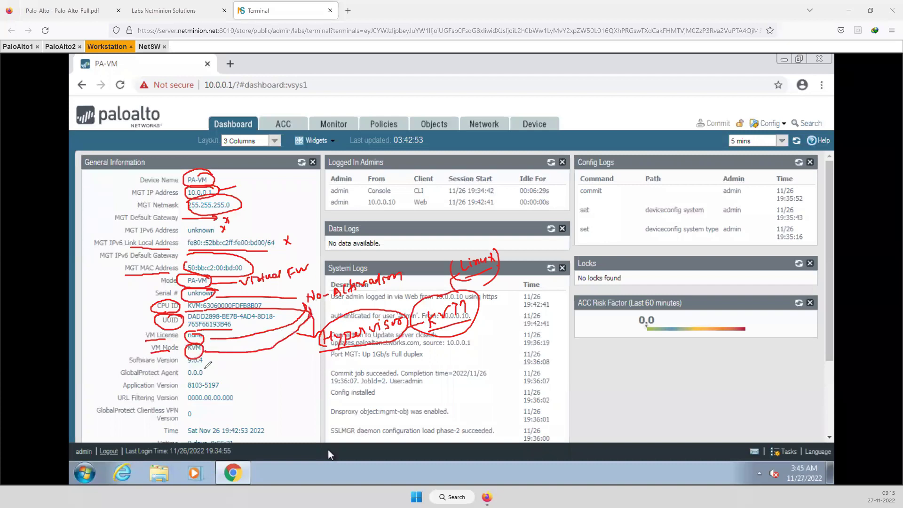
{"action": "mouse_move", "coordinate": [187, 365]}
{"action": "left_mouse_down"}
{"action": "mouse_move", "coordinate": [264, 381]}
{"action": "mouse_move", "coordinate": [267, 373]}
{"action": "left_mouse_up"}
{"action": "mouse_move", "coordinate": [274, 376]}
{"action": "left_mouse_down"}
{"action": "mouse_move", "coordinate": [279, 365]}
{"action": "mouse_move", "coordinate": [282, 375]}
{"action": "mouse_move", "coordinate": [316, 362]}
{"action": "mouse_move", "coordinate": [322, 375]}
{"action": "left_mouse_up"}
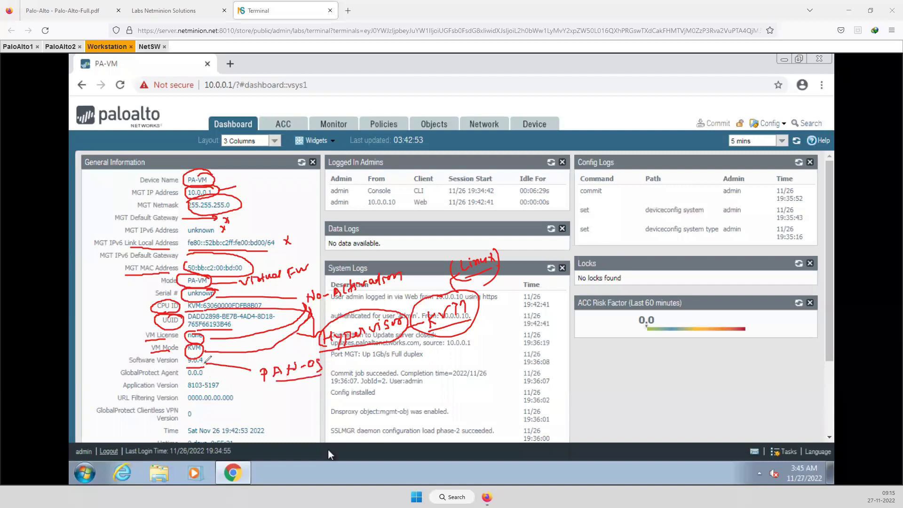
{"action": "mouse_move", "coordinate": [141, 376]}
{"action": "left_mouse_down"}
{"action": "mouse_move", "coordinate": [207, 375]}
{"action": "mouse_move", "coordinate": [212, 363]}
{"action": "mouse_move", "coordinate": [197, 377]}
{"action": "mouse_move", "coordinate": [219, 375]}
{"action": "mouse_move", "coordinate": [282, 413]}
{"action": "mouse_move", "coordinate": [332, 405]}
{"action": "mouse_move", "coordinate": [278, 426]}
{"action": "mouse_move", "coordinate": [285, 415]}
{"action": "mouse_move", "coordinate": [289, 423]}
{"action": "mouse_move", "coordinate": [329, 410]}
{"action": "left_mouse_up"}
{"action": "left_click_drag", "start_coordinate": [326, 406], "coordinate": [334, 403]}
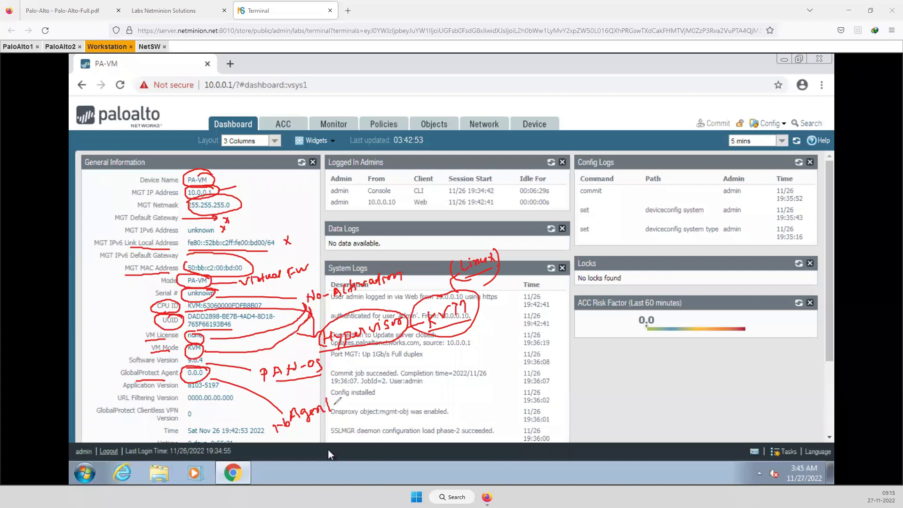
{"action": "mouse_move", "coordinate": [172, 374]}
{"action": "left_mouse_down"}
{"action": "mouse_move", "coordinate": [206, 389]}
{"action": "mouse_move", "coordinate": [222, 381]}
{"action": "mouse_move", "coordinate": [181, 382]}
{"action": "mouse_move", "coordinate": [276, 386]}
{"action": "left_mouse_up"}
{"action": "mouse_move", "coordinate": [414, 390]}
{"action": "left_mouse_down"}
{"action": "mouse_move", "coordinate": [427, 398]}
{"action": "mouse_move", "coordinate": [481, 380]}
{"action": "left_mouse_up"}
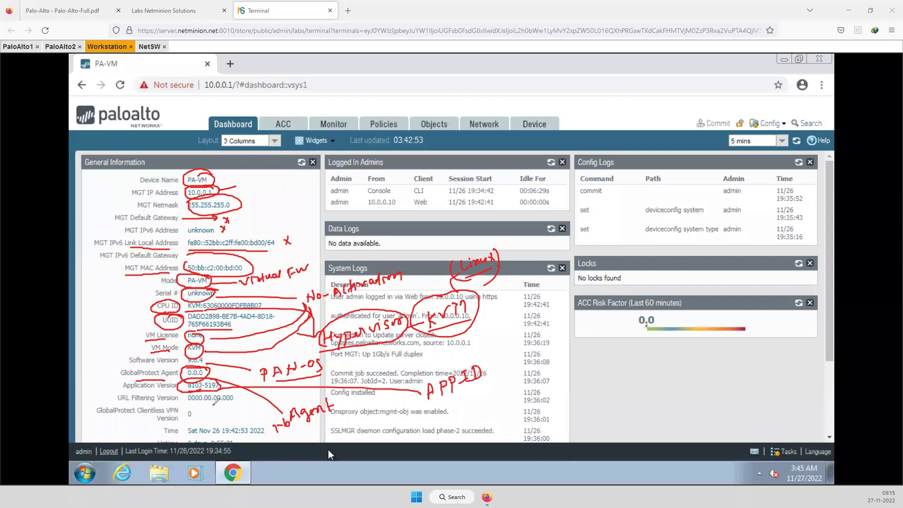
{"action": "left_click_drag", "start_coordinate": [187, 407], "coordinate": [236, 404]}
{"action": "left_click_drag", "start_coordinate": [98, 419], "coordinate": [156, 419]}
{"action": "left_click_drag", "start_coordinate": [193, 406], "coordinate": [210, 416]}
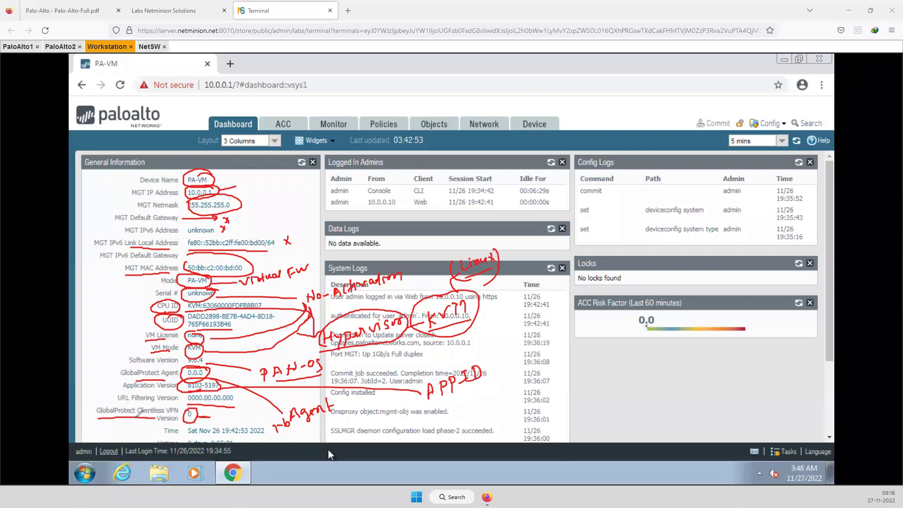
{"action": "left_click_drag", "start_coordinate": [196, 437], "coordinate": [245, 442]}
{"action": "left_click_drag", "start_coordinate": [145, 147], "coordinate": [143, 164]}
{"action": "mouse_move", "coordinate": [373, 150]}
{"action": "left_mouse_down"}
{"action": "mouse_move", "coordinate": [325, 155]}
{"action": "mouse_move", "coordinate": [377, 170]}
{"action": "mouse_move", "coordinate": [389, 159]}
{"action": "left_mouse_up"}
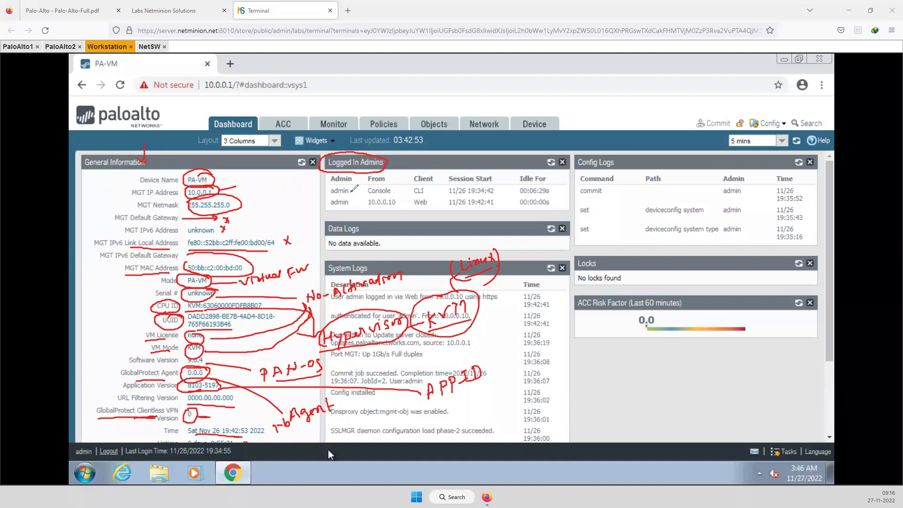
{"action": "left_click", "coordinate": [426, 188]}
{"action": "left_click_drag", "start_coordinate": [426, 188], "coordinate": [438, 179]}
{"action": "mouse_move", "coordinate": [430, 199]}
{"action": "left_mouse_down"}
{"action": "mouse_move", "coordinate": [426, 209]}
{"action": "mouse_move", "coordinate": [416, 197]}
{"action": "left_mouse_up"}
{"action": "mouse_move", "coordinate": [207, 90]}
{"action": "left_mouse_down"}
{"action": "mouse_move", "coordinate": [297, 98]}
{"action": "mouse_move", "coordinate": [183, 89]}
{"action": "left_mouse_up"}
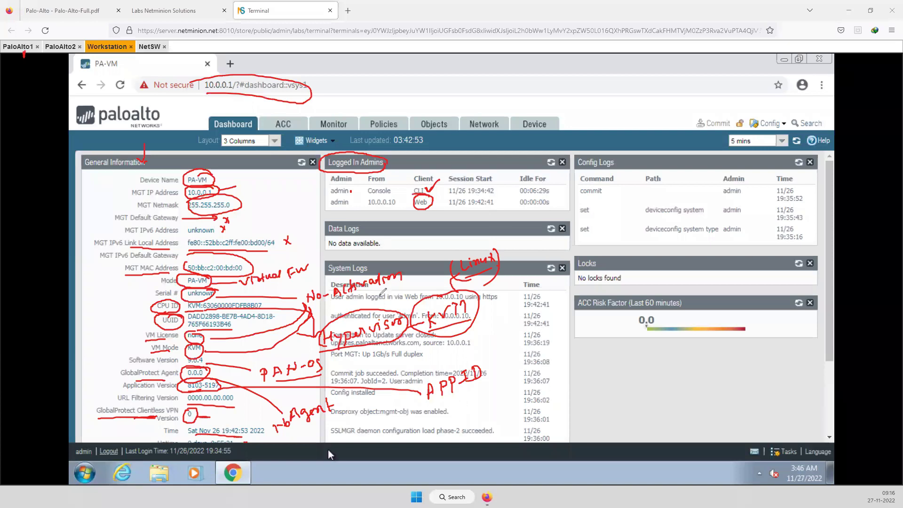
{"action": "mouse_move", "coordinate": [339, 269]}
{"action": "left_mouse_down"}
{"action": "mouse_move", "coordinate": [379, 271]}
{"action": "mouse_move", "coordinate": [325, 259]}
{"action": "mouse_move", "coordinate": [335, 277]}
{"action": "left_mouse_up"}
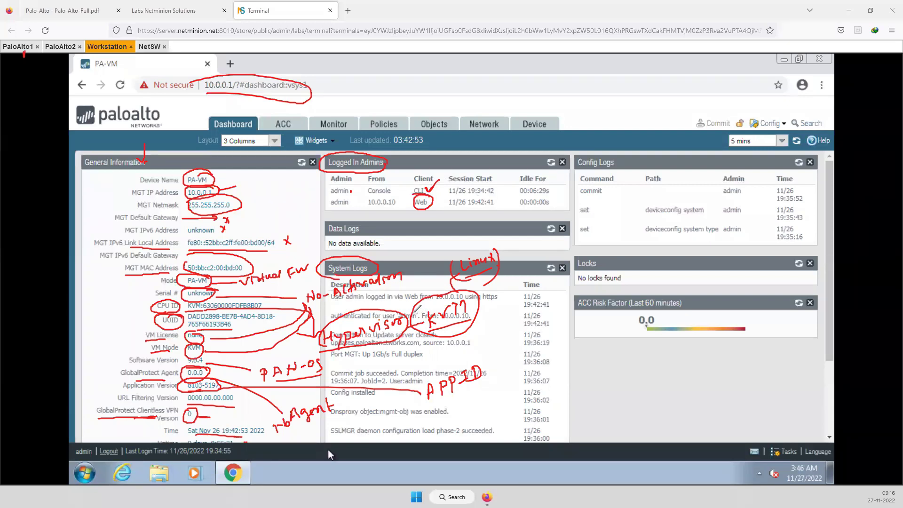
{"action": "mouse_move", "coordinate": [502, 405]}
{"action": "left_mouse_down"}
{"action": "mouse_move", "coordinate": [511, 324]}
{"action": "mouse_move", "coordinate": [522, 324]}
{"action": "left_mouse_up"}
{"action": "left_click_drag", "start_coordinate": [620, 151], "coordinate": [614, 177]}
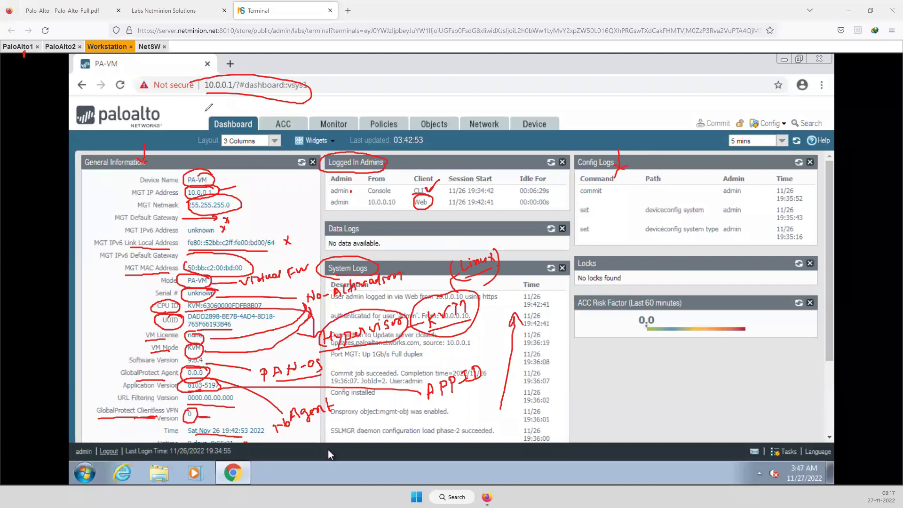
{"action": "left_click_drag", "start_coordinate": [235, 100], "coordinate": [227, 119]}
{"action": "left_click_drag", "start_coordinate": [281, 111], "coordinate": [275, 121]}
{"action": "left_click_drag", "start_coordinate": [293, 115], "coordinate": [302, 109]}
Scroll down to System Resources and mark the CPU figures and Session Count 0 / 1248
{"action": "key", "text": "Escape"}
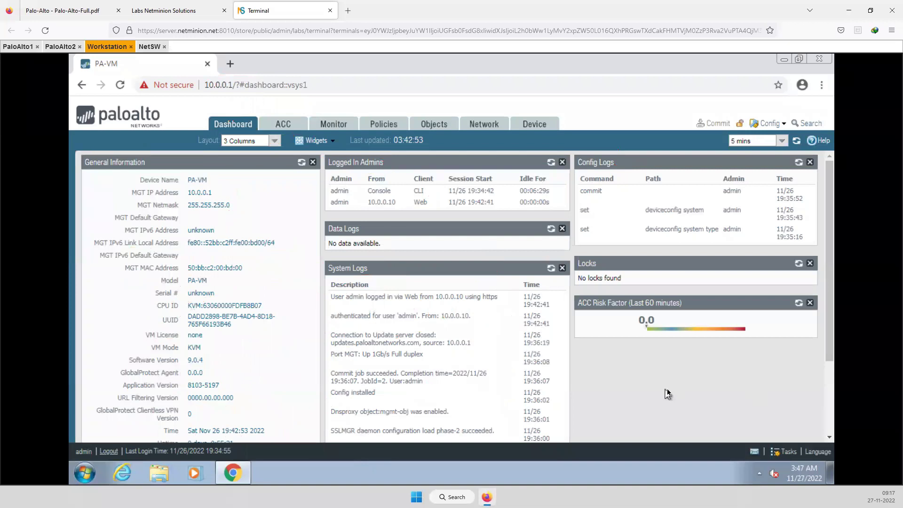
{"action": "scroll", "coordinate": [668, 391], "scroll_direction": "down", "scroll_amount": 1}
{"action": "scroll", "coordinate": [668, 393], "scroll_direction": "down", "scroll_amount": 3}
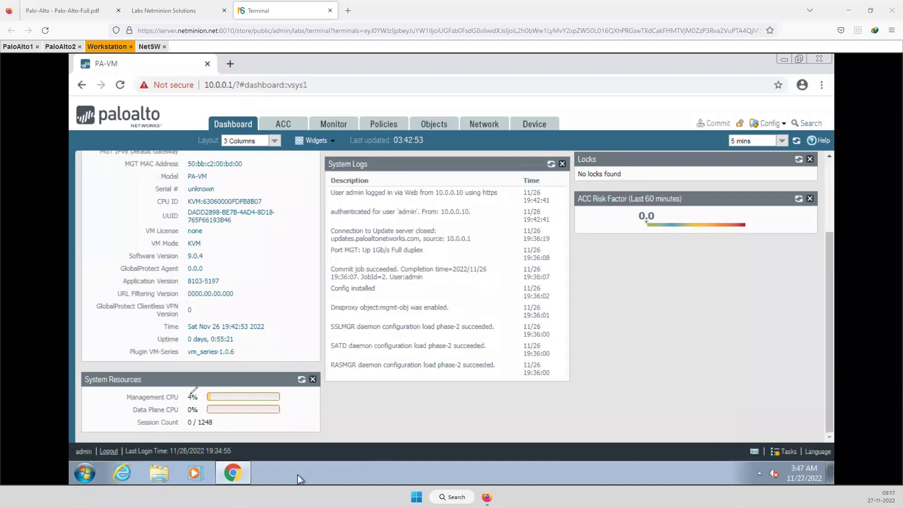
{"action": "mouse_move", "coordinate": [180, 385]}
{"action": "left_mouse_down"}
{"action": "mouse_move", "coordinate": [194, 380]}
{"action": "mouse_move", "coordinate": [187, 404]}
{"action": "left_mouse_up"}
{"action": "mouse_move", "coordinate": [183, 431]}
{"action": "left_mouse_down"}
{"action": "mouse_move", "coordinate": [215, 417]}
{"action": "mouse_move", "coordinate": [197, 420]}
{"action": "mouse_move", "coordinate": [221, 422]}
{"action": "mouse_move", "coordinate": [212, 417]}
{"action": "left_mouse_up"}
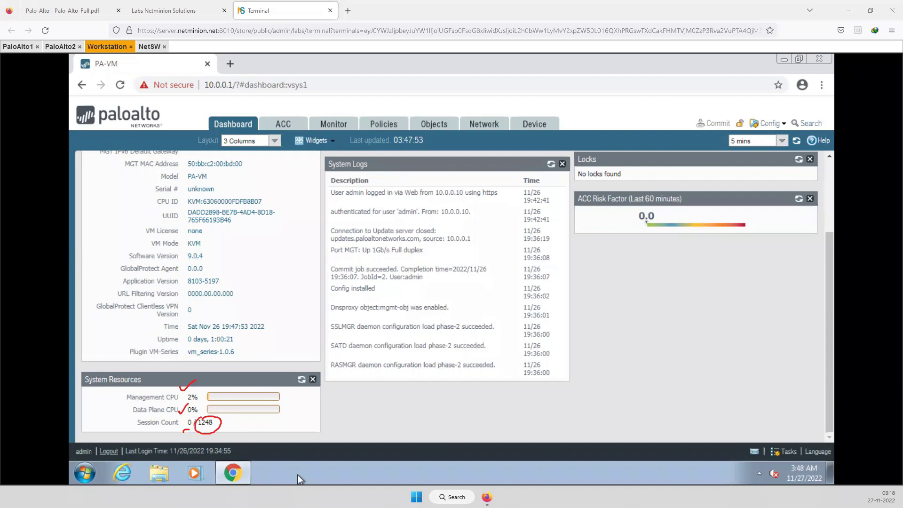
{"action": "key", "text": "Escape"}
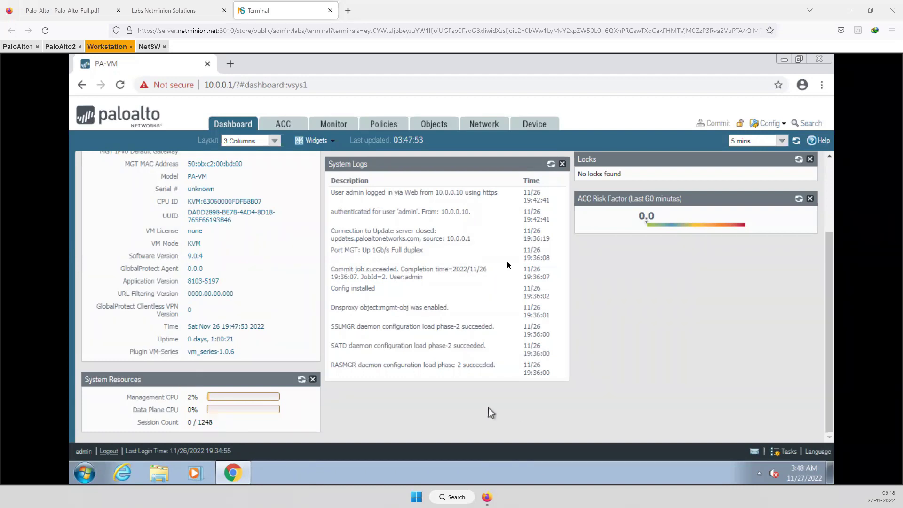
Open the Traffic log and annotate the Traffic, Configuration and System log entries
{"action": "left_click", "coordinate": [329, 125]}
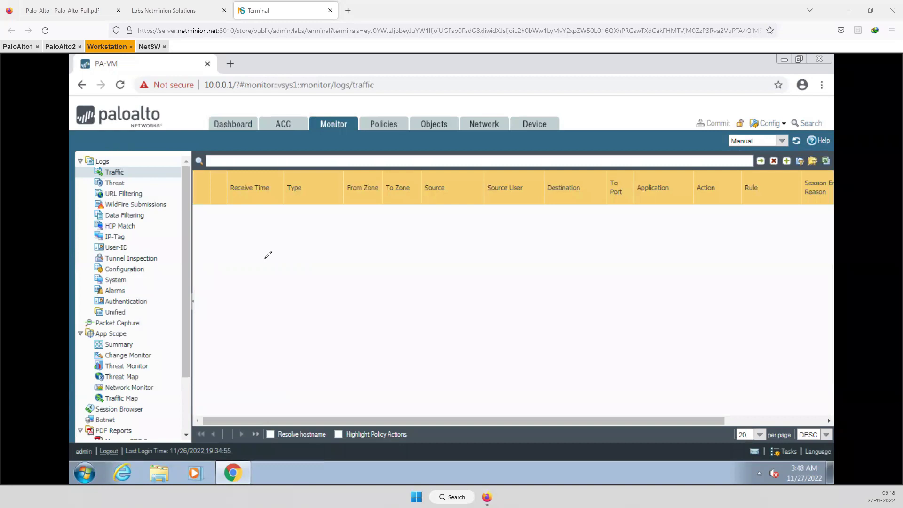
{"action": "mouse_move", "coordinate": [130, 168]}
{"action": "left_mouse_down"}
{"action": "mouse_move", "coordinate": [141, 162]}
{"action": "mouse_move", "coordinate": [141, 176]}
{"action": "mouse_move", "coordinate": [179, 196]}
{"action": "mouse_move", "coordinate": [164, 207]}
{"action": "left_mouse_up"}
{"action": "left_click", "coordinate": [81, 269]}
{"action": "mouse_move", "coordinate": [81, 270]}
{"action": "left_mouse_down"}
{"action": "mouse_move", "coordinate": [83, 282]}
{"action": "mouse_move", "coordinate": [91, 278]}
{"action": "left_mouse_up"}
Mark the Session Browser entry in the Monitor tree and open it
{"action": "left_click_drag", "start_coordinate": [76, 395], "coordinate": [85, 411]}
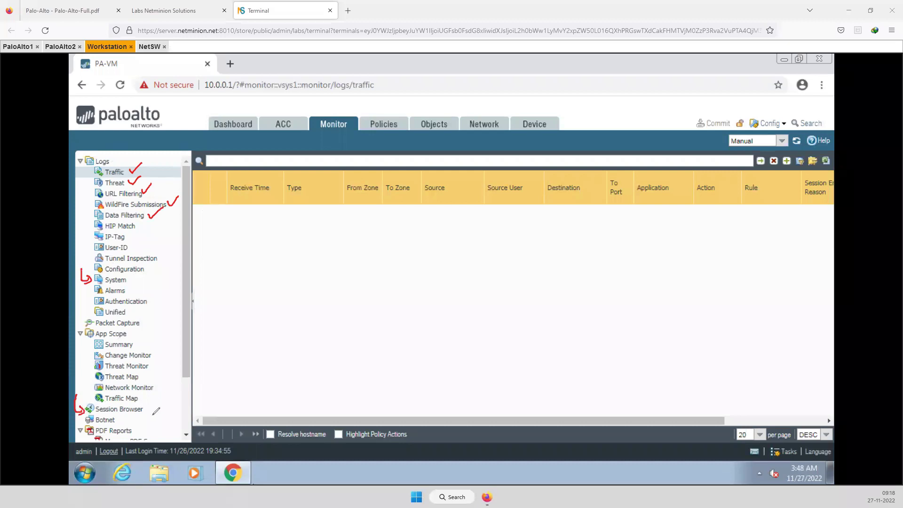
{"action": "left_click_drag", "start_coordinate": [145, 407], "coordinate": [154, 406]}
{"action": "left_click", "coordinate": [121, 410]}
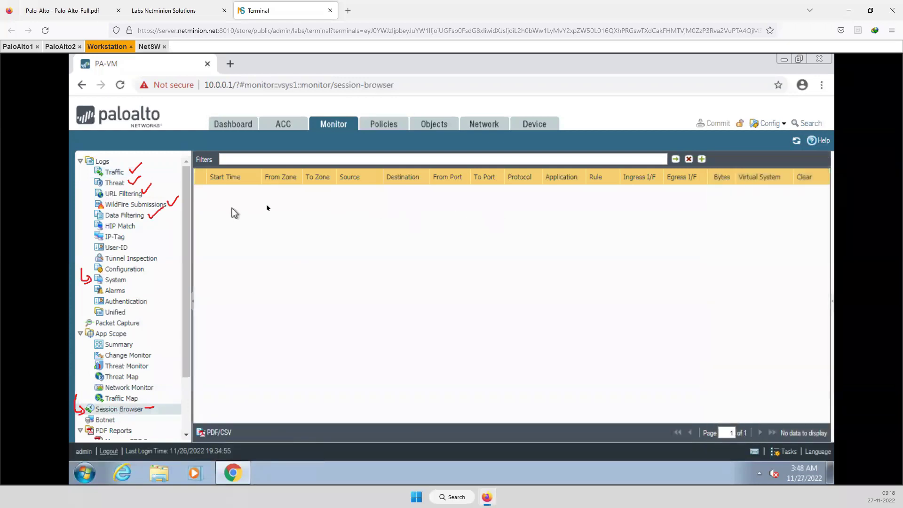
Return from the empty Session Browser to the Traffic log
{"action": "left_click", "coordinate": [113, 173]}
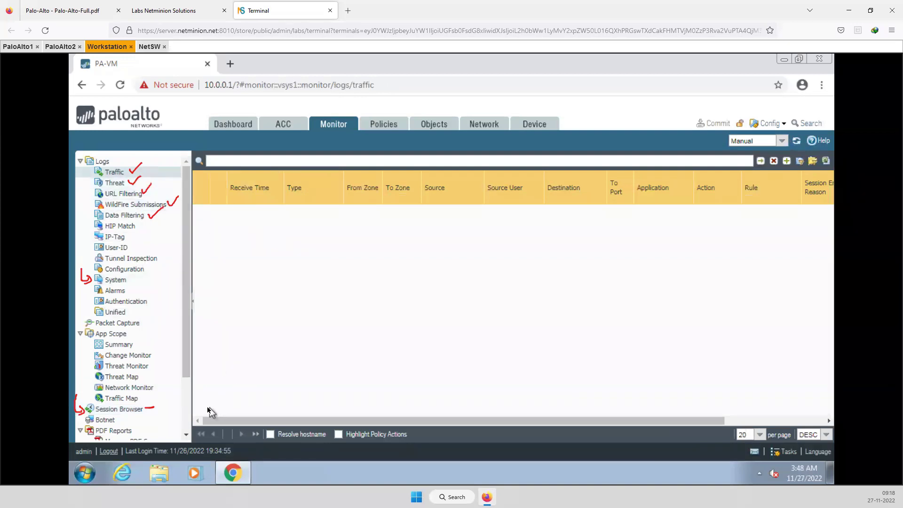
Open the System log, filter it to the auth subtype, then clear that filter
{"action": "left_click", "coordinate": [123, 281]}
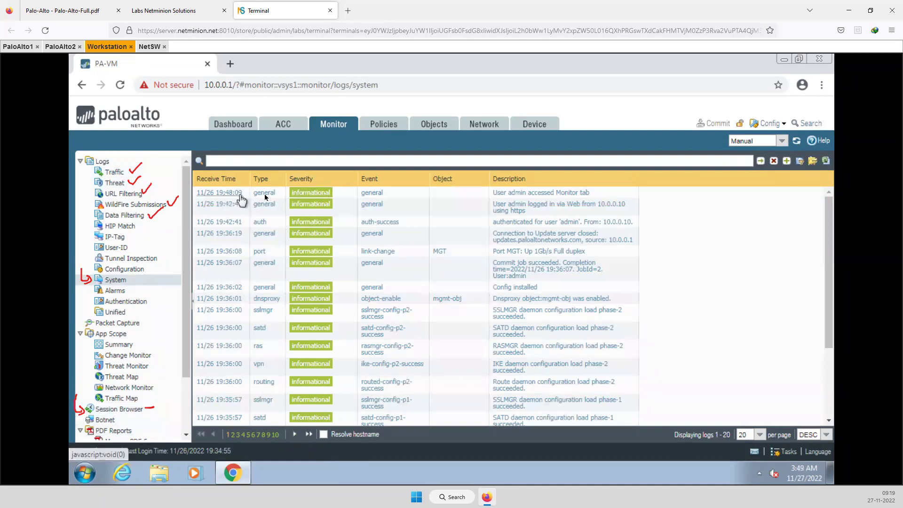
{"action": "left_click", "coordinate": [260, 224]}
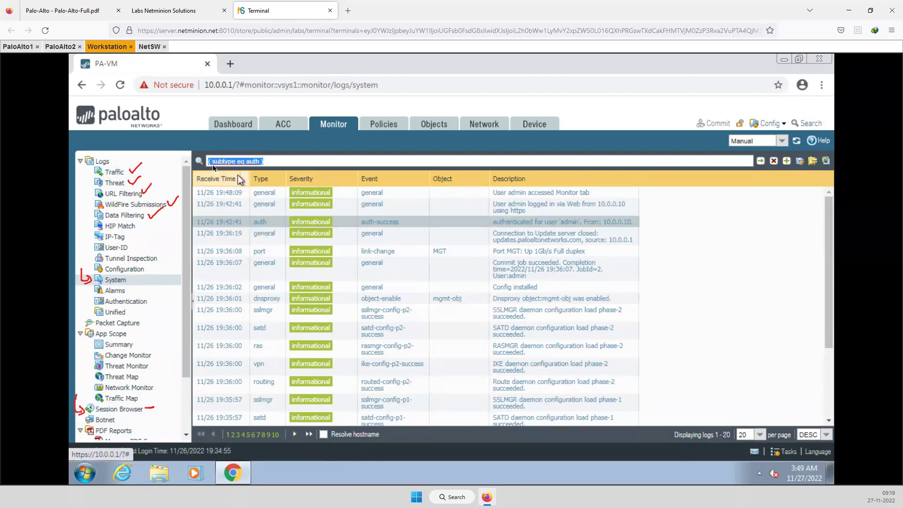
{"action": "left_click", "coordinate": [260, 161]}
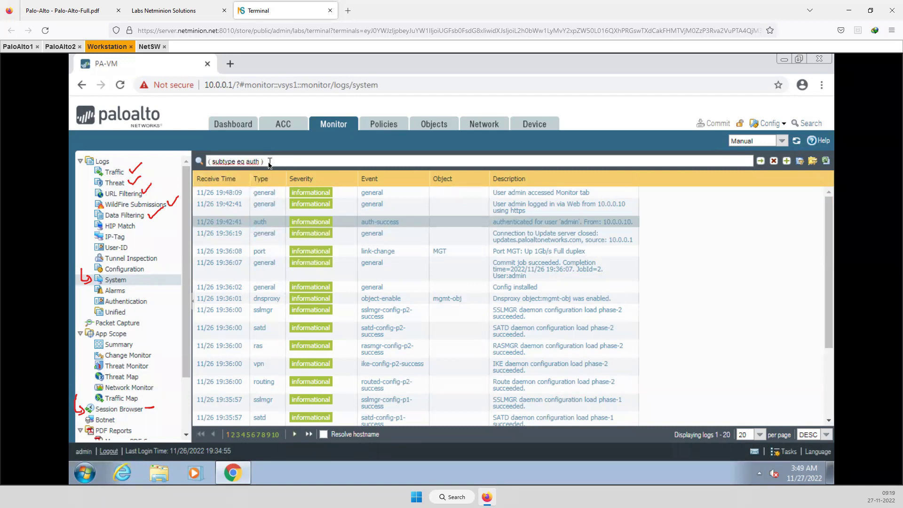
{"action": "key", "text": "Return"}
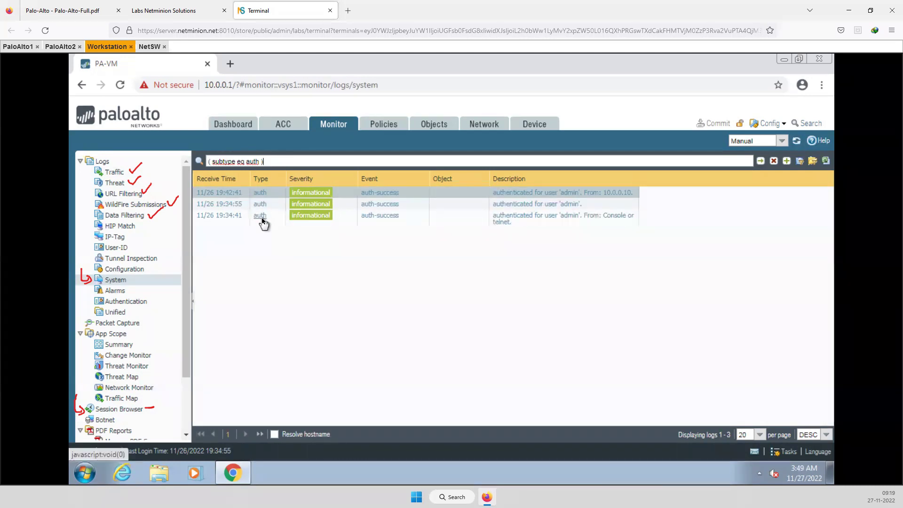
{"action": "left_click", "coordinate": [774, 163]}
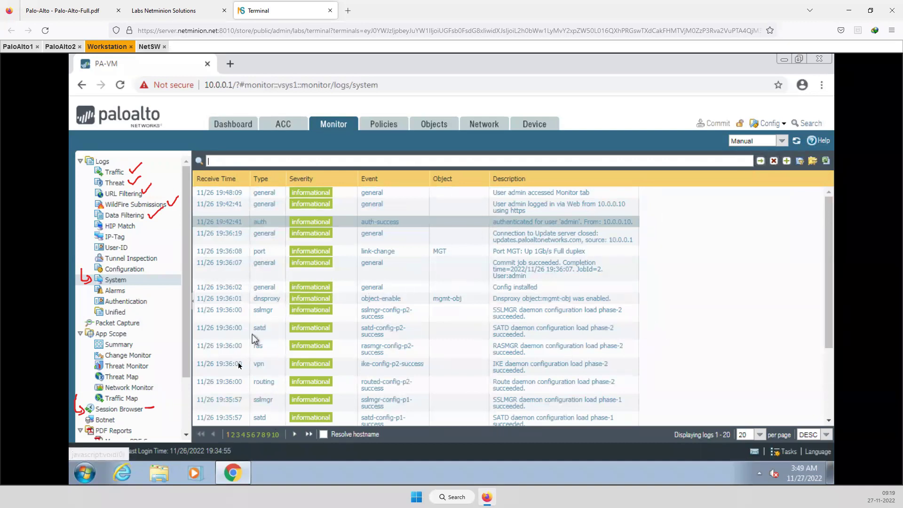
Filter the System log to the vpn subtype, then clear that filter
{"action": "left_click", "coordinate": [260, 365]}
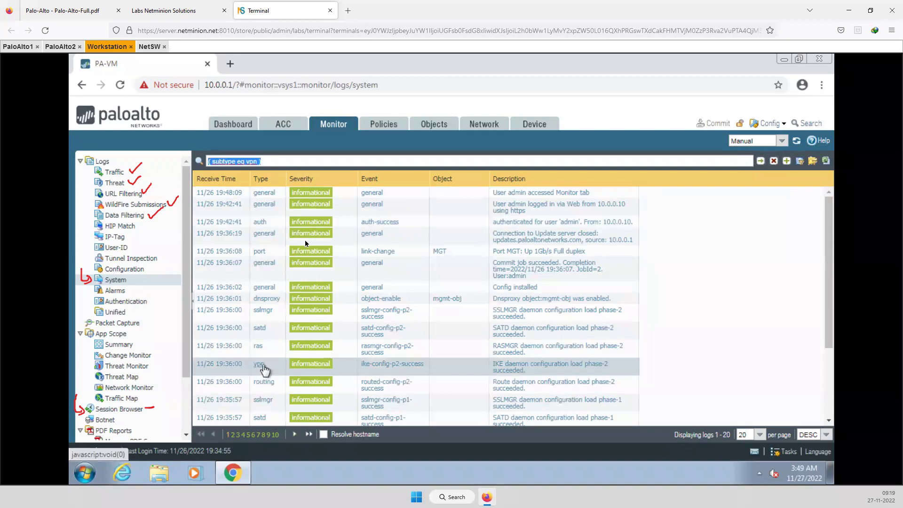
{"action": "left_click", "coordinate": [761, 161]}
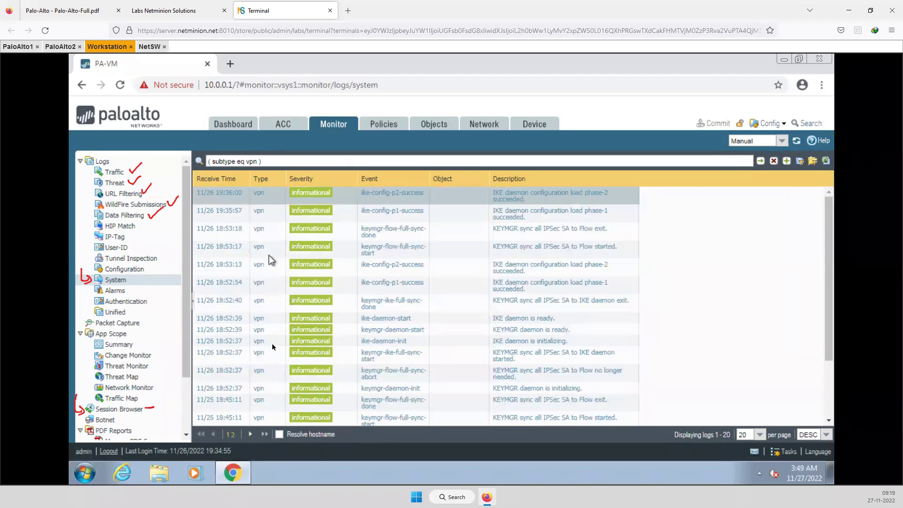
{"action": "left_click", "coordinate": [773, 161]}
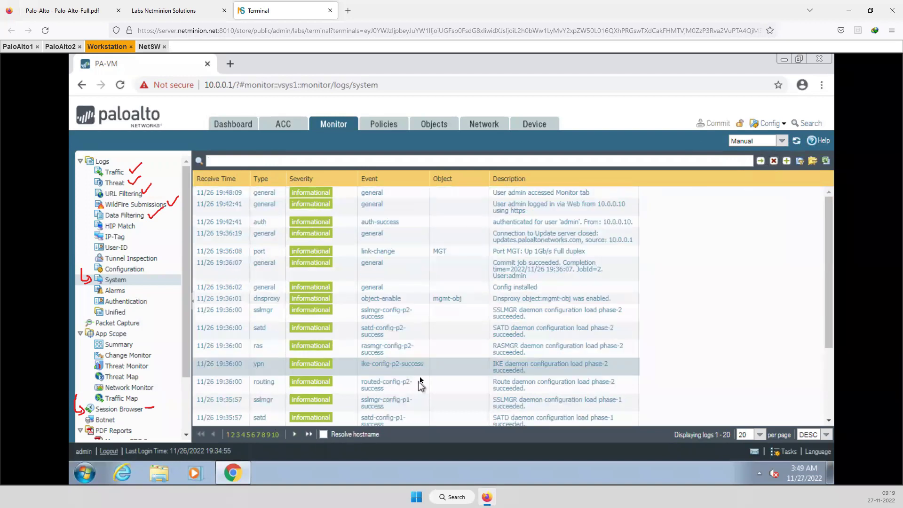
Combine vpn and ras subtype filters with 'or', apply it, then clear the filter
{"action": "left_click", "coordinate": [260, 365]}
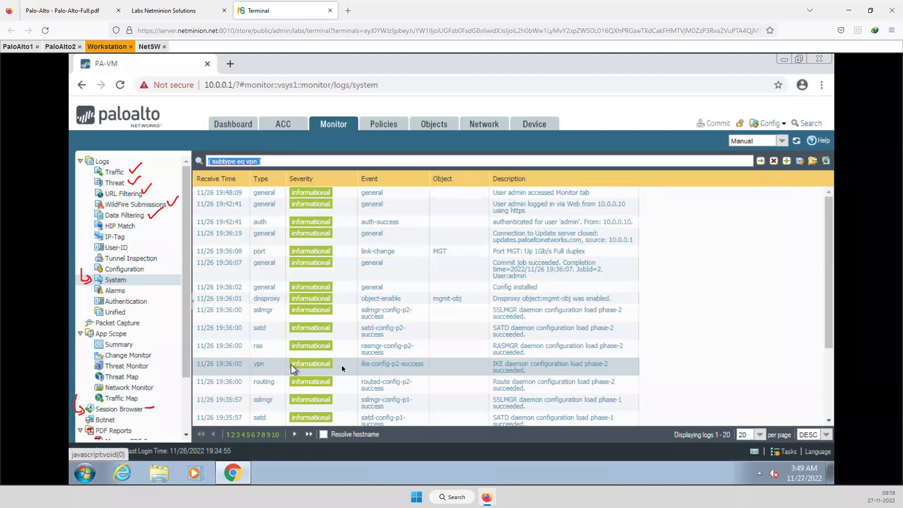
{"action": "left_click", "coordinate": [259, 346]}
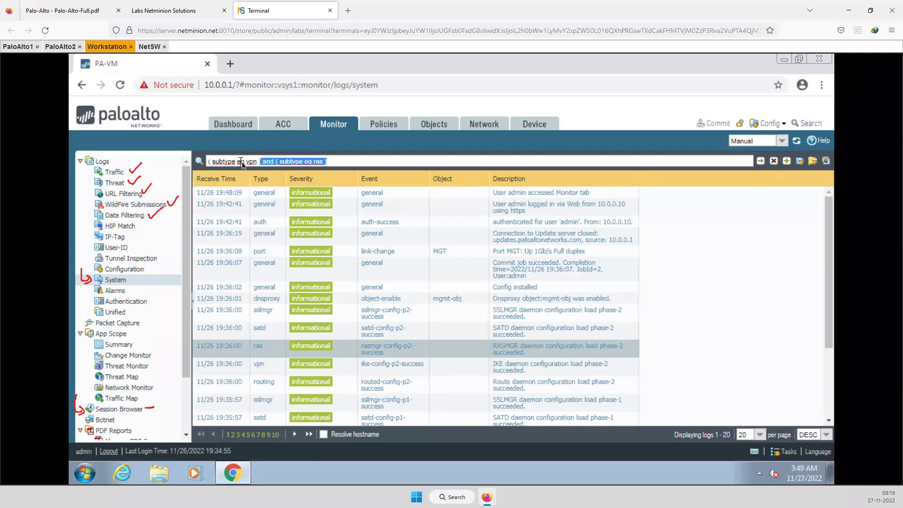
{"action": "left_click", "coordinate": [267, 161]}
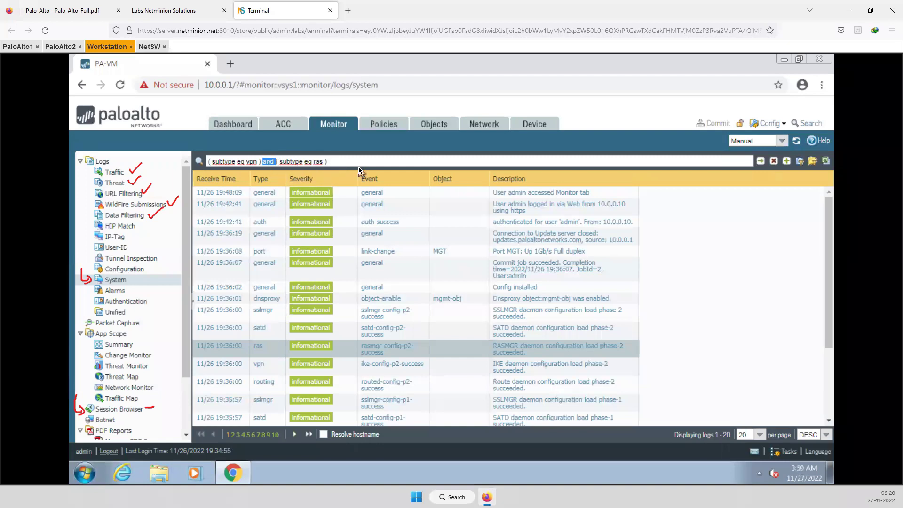
{"action": "type", "text": "or v"}
{"action": "key", "text": "BackSpace"}
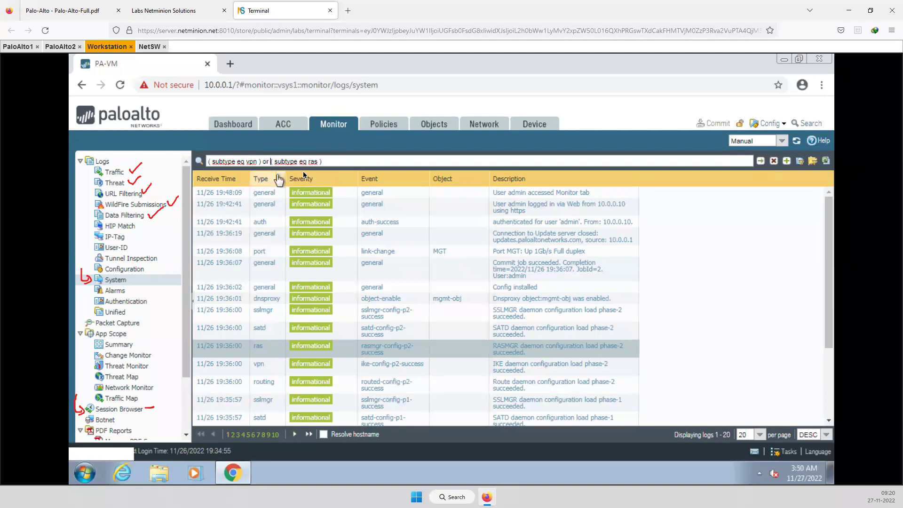
{"action": "left_click", "coordinate": [761, 162]}
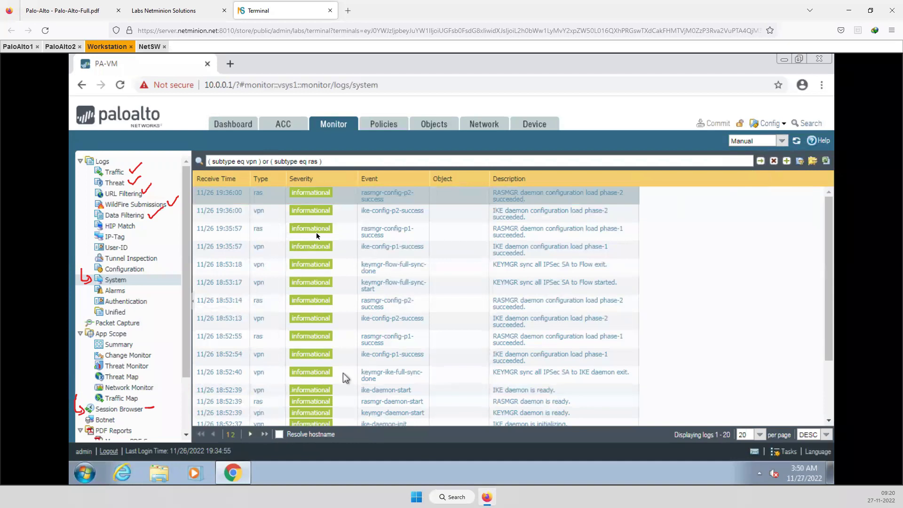
{"action": "left_click", "coordinate": [774, 162]}
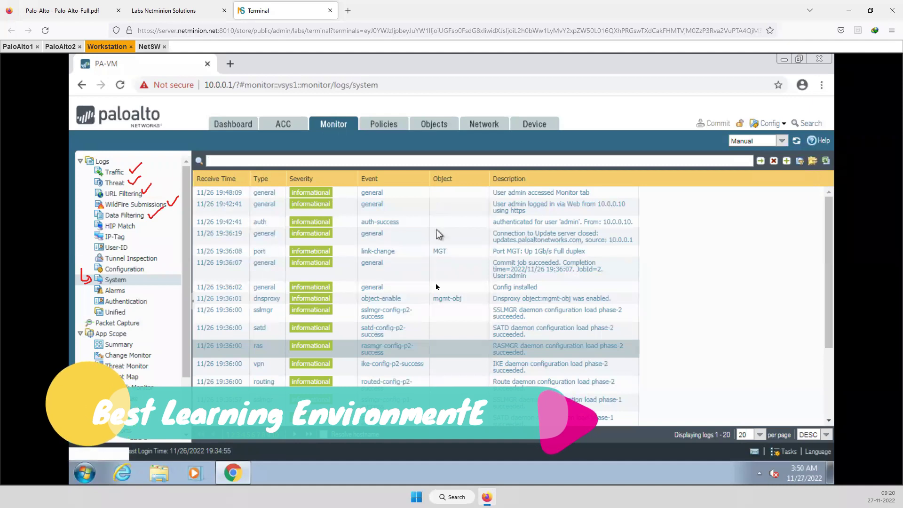
Filter the System log by the MGT object, clear it, and switch to Security policies
{"action": "scroll", "coordinate": [446, 320], "scroll_direction": "down", "scroll_amount": 3}
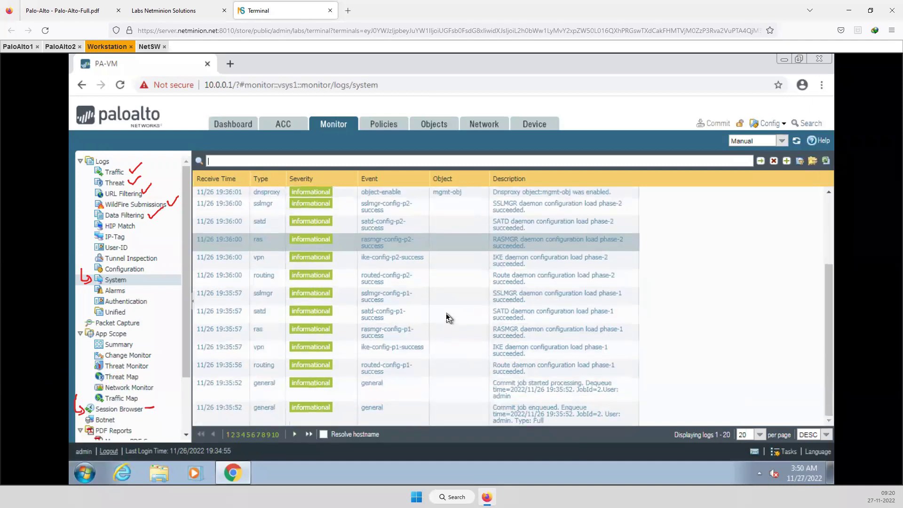
{"action": "scroll", "coordinate": [448, 318], "scroll_direction": "up", "scroll_amount": 3}
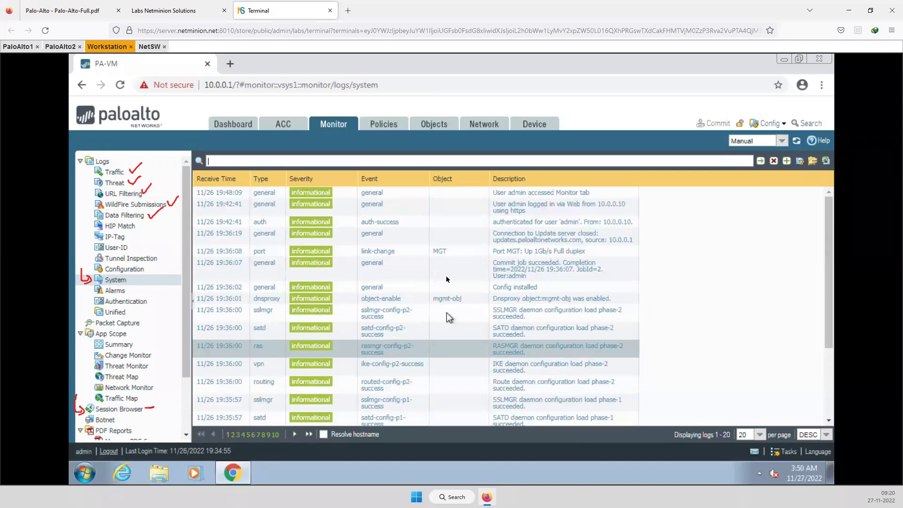
{"action": "left_click", "coordinate": [439, 252]}
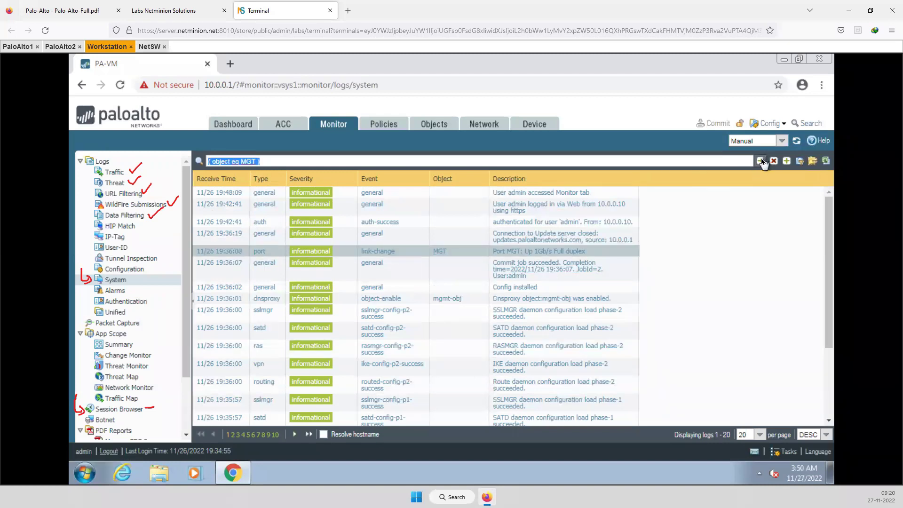
{"action": "left_click", "coordinate": [760, 161]}
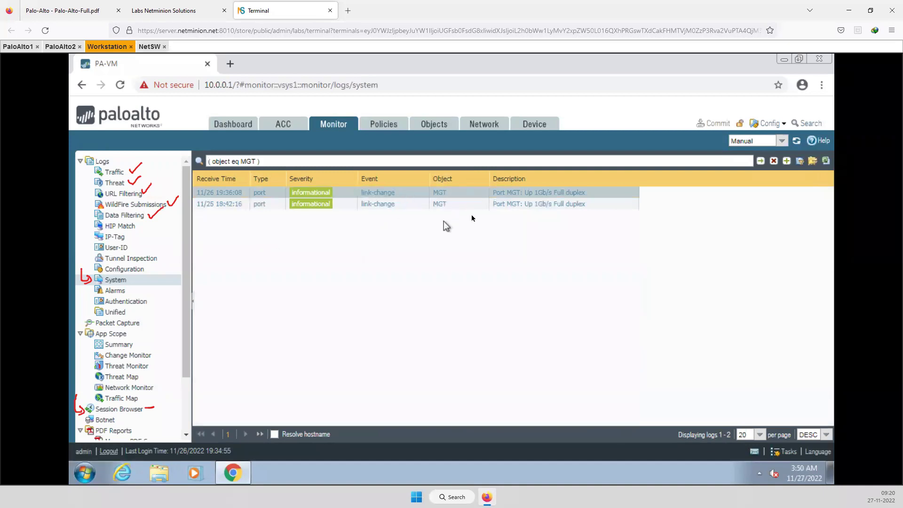
{"action": "left_click", "coordinate": [775, 161]}
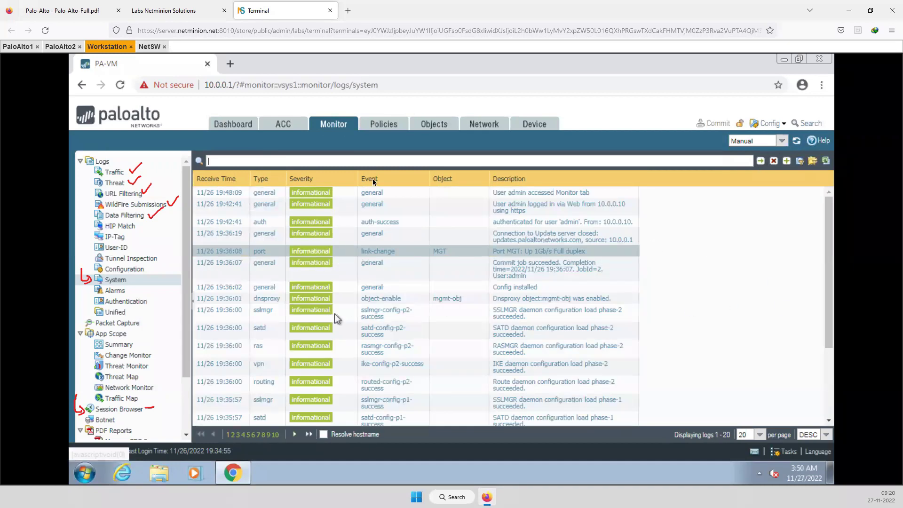
{"action": "left_click", "coordinate": [383, 124]}
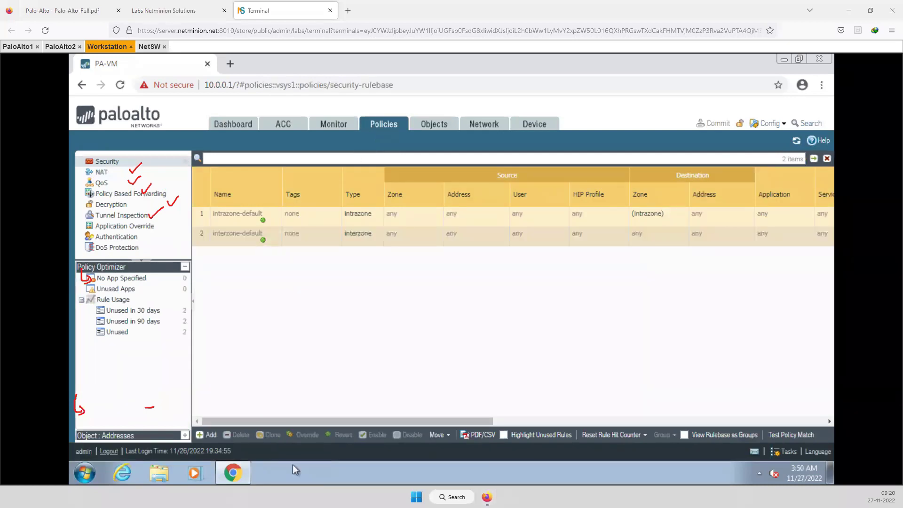
Step through Security, NAT, QoS, PBF, Decryption, Tunnel Inspection, App Override and Authentication rulebases to the empty DoS Protection rulebase
{"action": "key", "text": "Escape"}
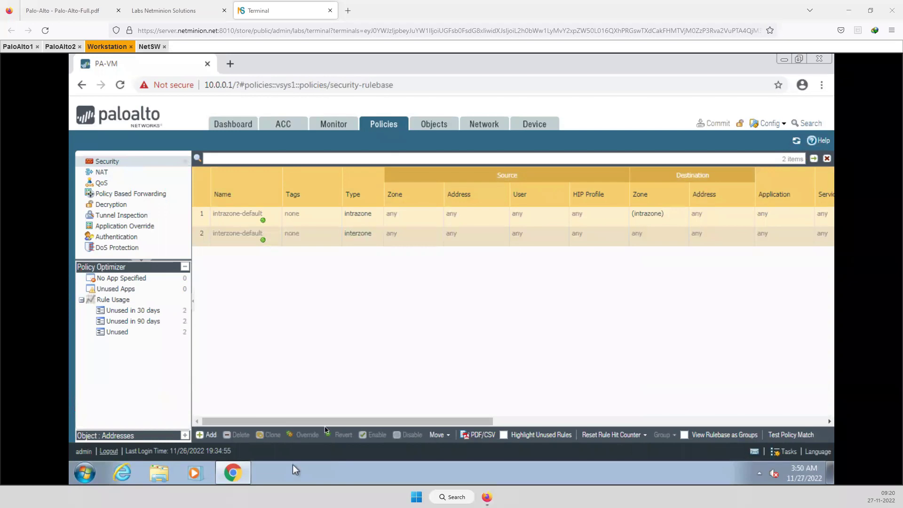
{"action": "left_click", "coordinate": [109, 162]}
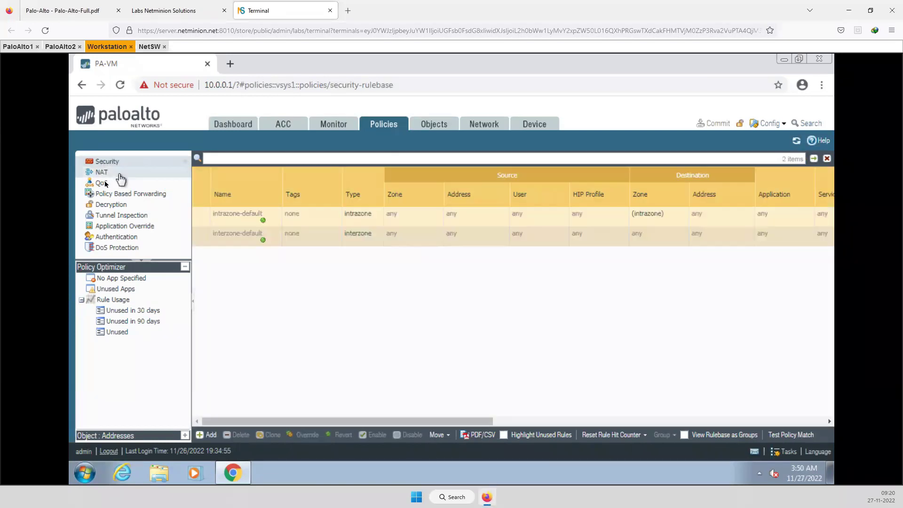
{"action": "left_click", "coordinate": [102, 173]}
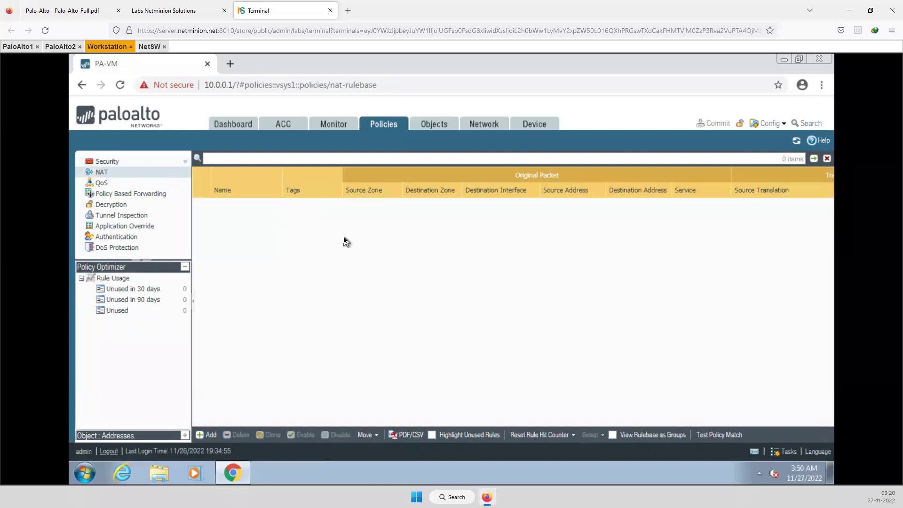
{"action": "left_click", "coordinate": [96, 183]}
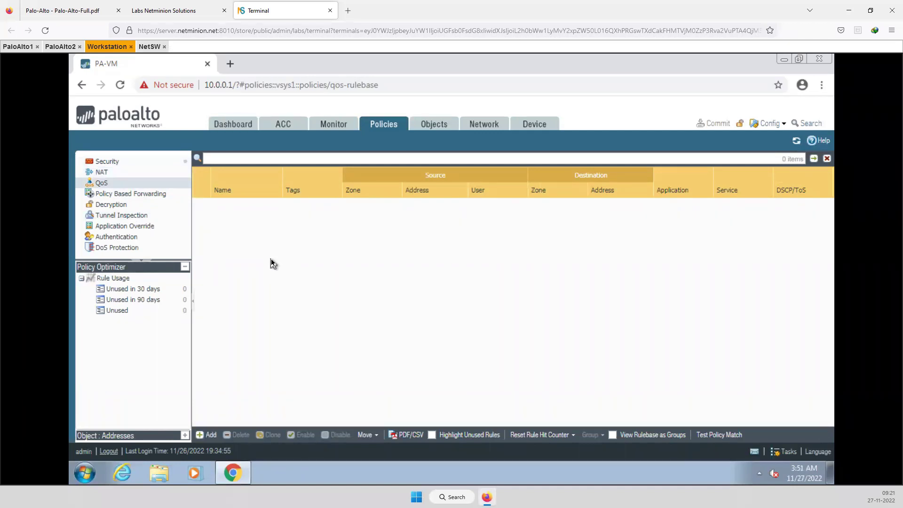
{"action": "left_click", "coordinate": [146, 196]}
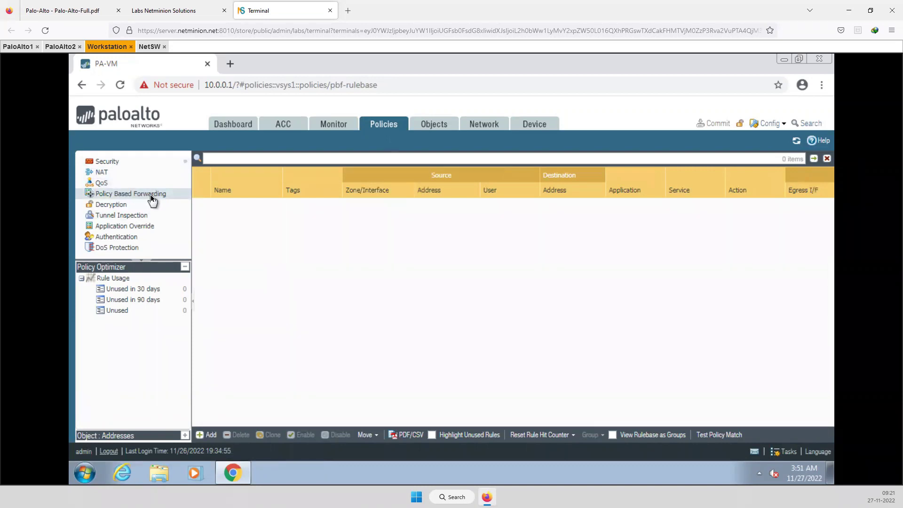
{"action": "left_click", "coordinate": [117, 205]}
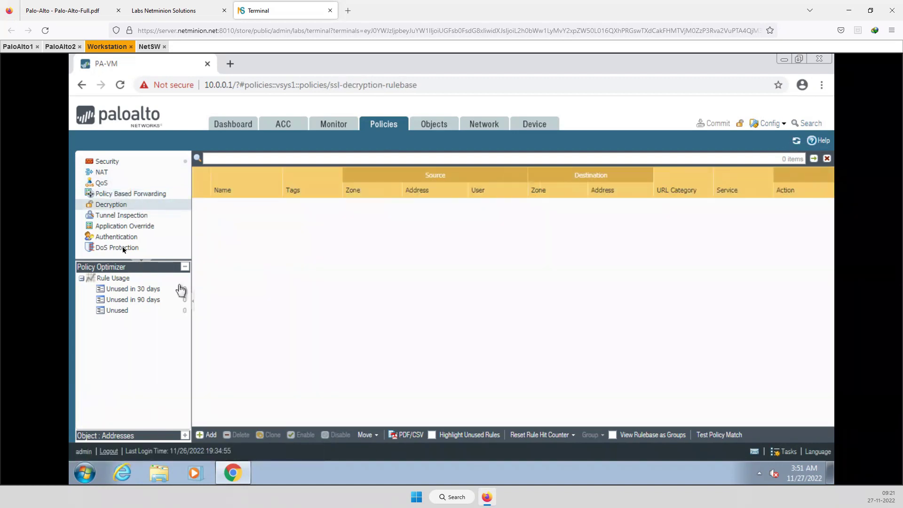
{"action": "left_click", "coordinate": [132, 216]}
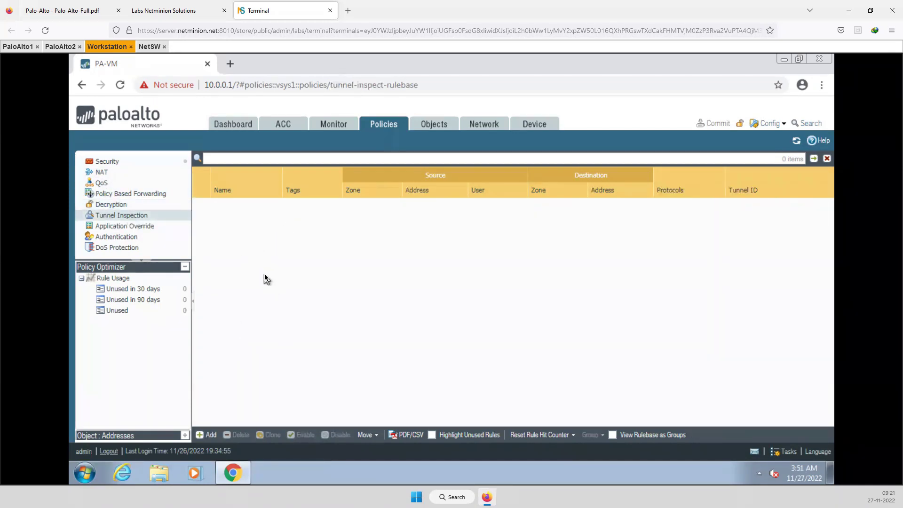
{"action": "left_click", "coordinate": [130, 227]}
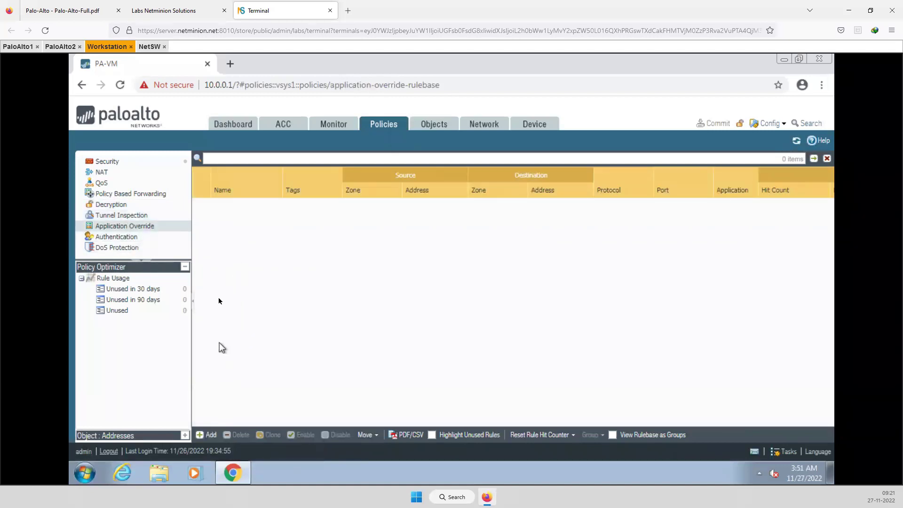
{"action": "left_click", "coordinate": [165, 236]}
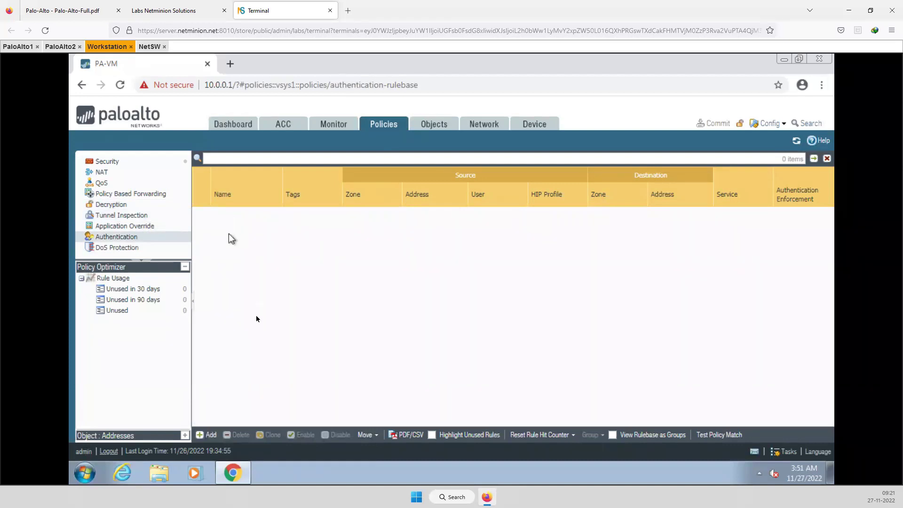
{"action": "left_click", "coordinate": [107, 248]}
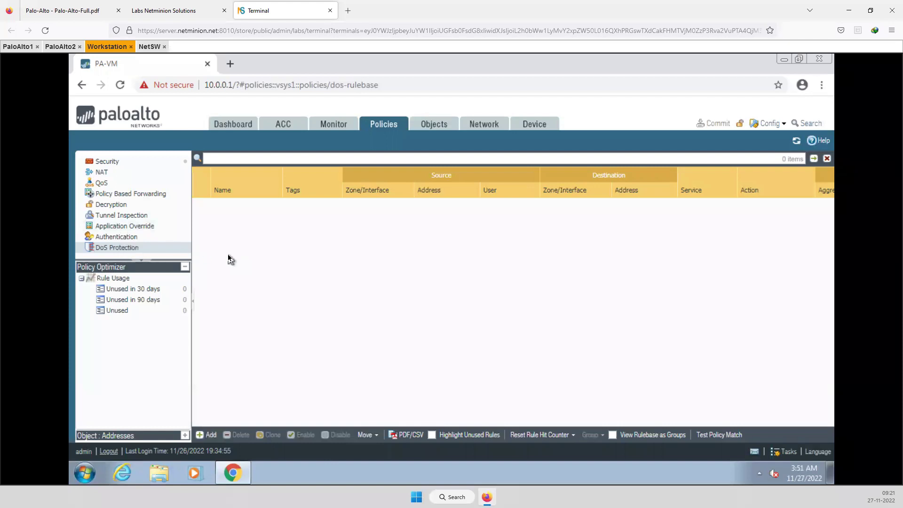
Go to the Objects tab to show the empty Addresses list
{"action": "left_click", "coordinate": [430, 126]}
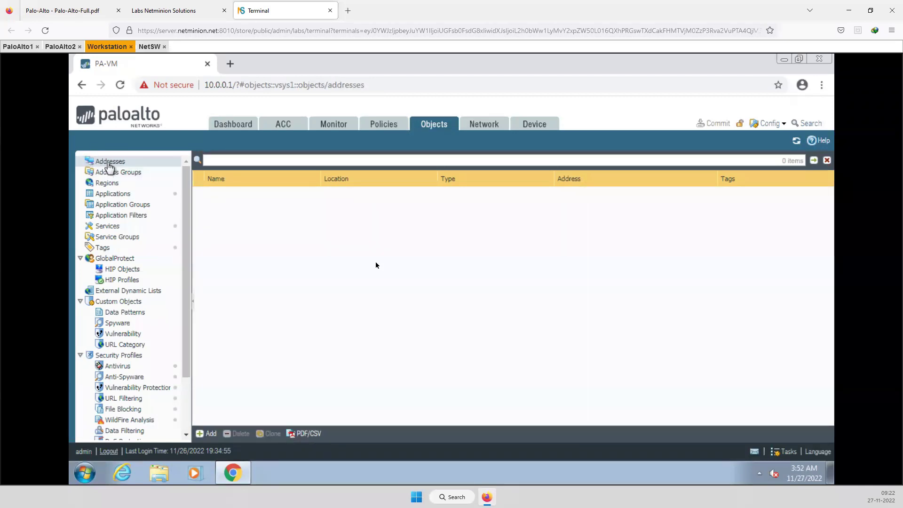
Add address object mgmt_PC, type IP Netmask, address 10.0.0.10, and save it
{"action": "left_click", "coordinate": [210, 433]}
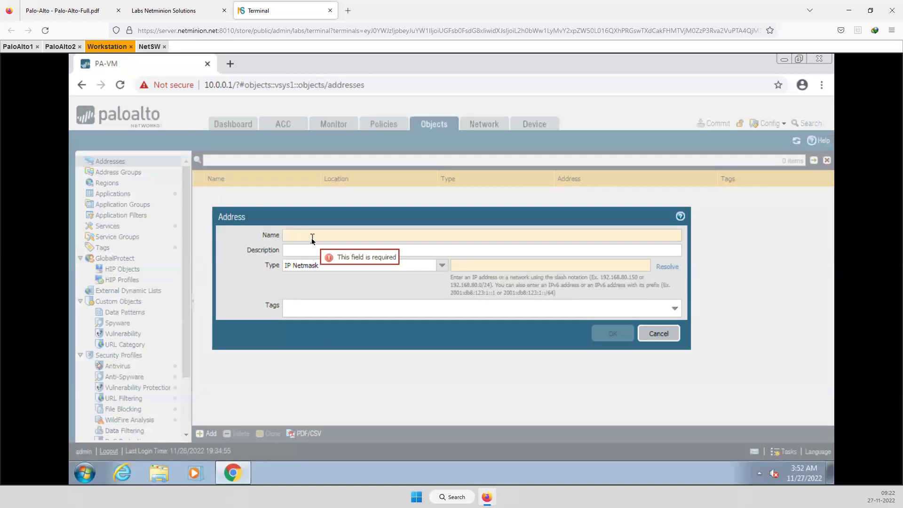
{"action": "type", "text": "mgmt_PC"}
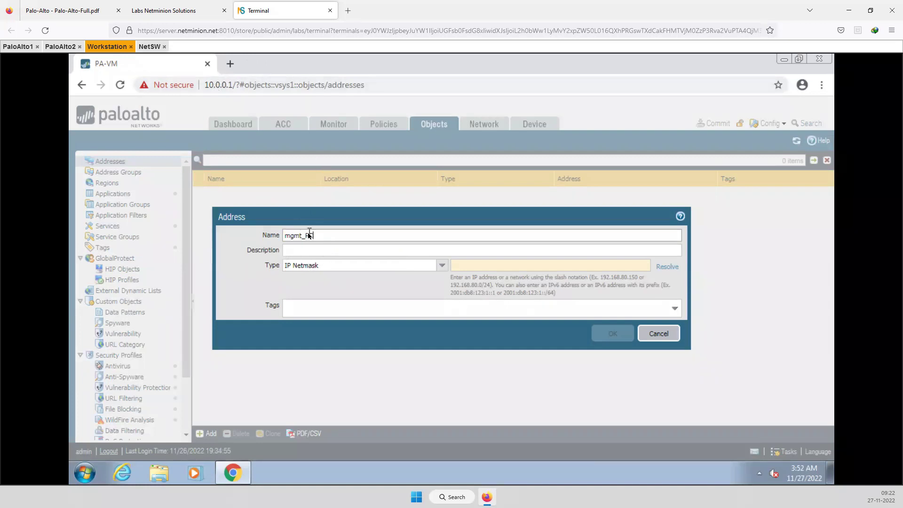
{"action": "left_click", "coordinate": [472, 265]}
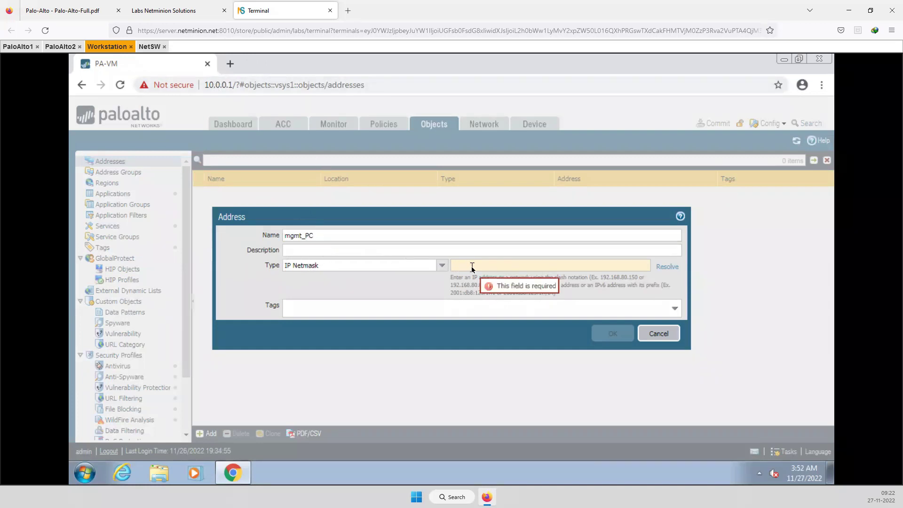
{"action": "type", "text": "10.0.0."}
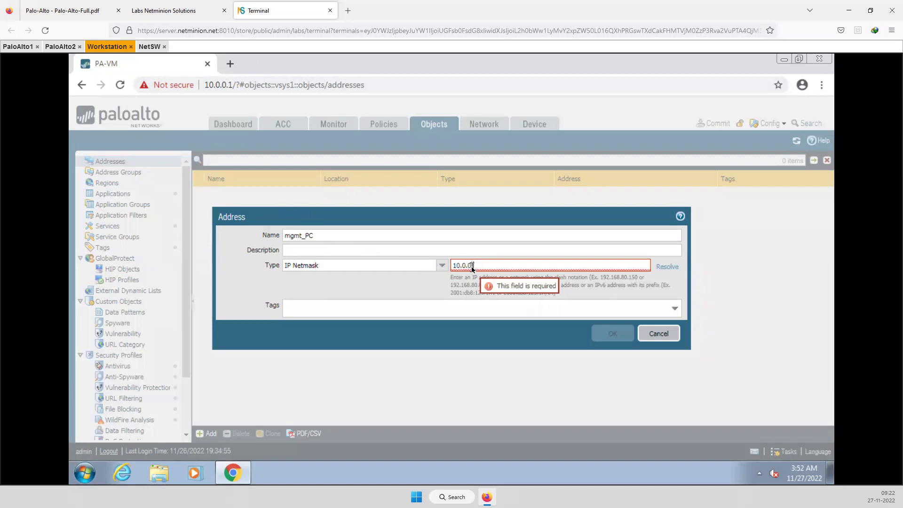
{"action": "type", "text": "10"}
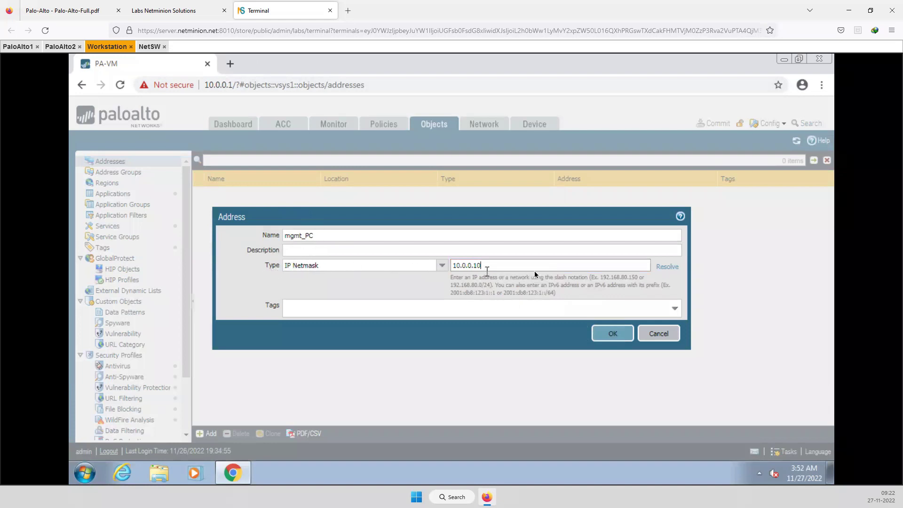
{"action": "left_click", "coordinate": [443, 266]}
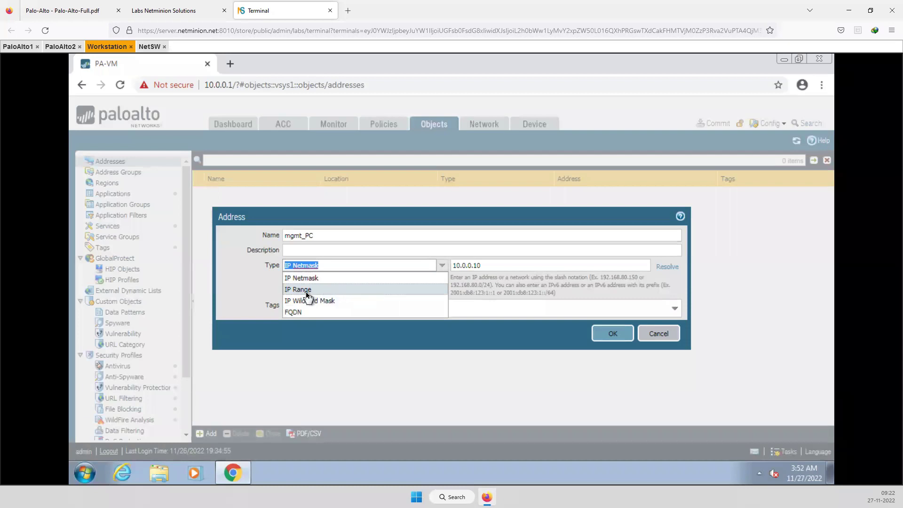
{"action": "left_click", "coordinate": [249, 267]}
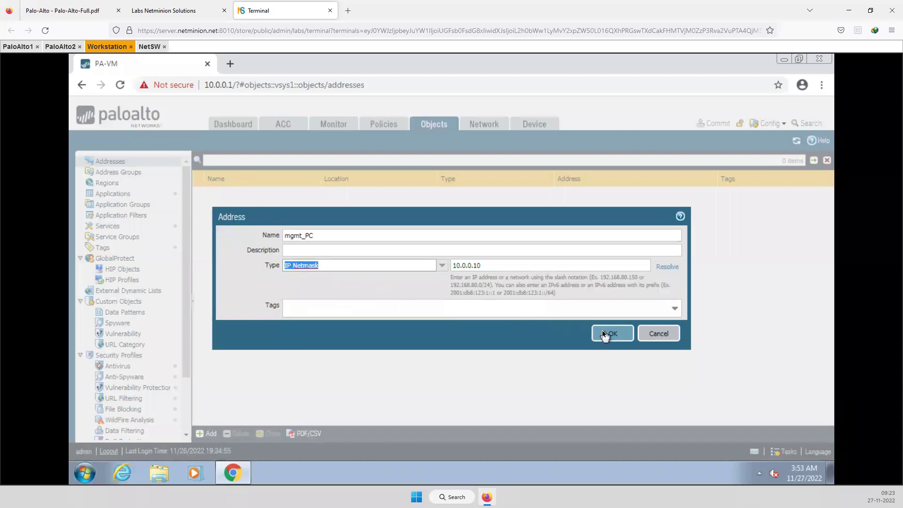
{"action": "left_click", "coordinate": [605, 334]}
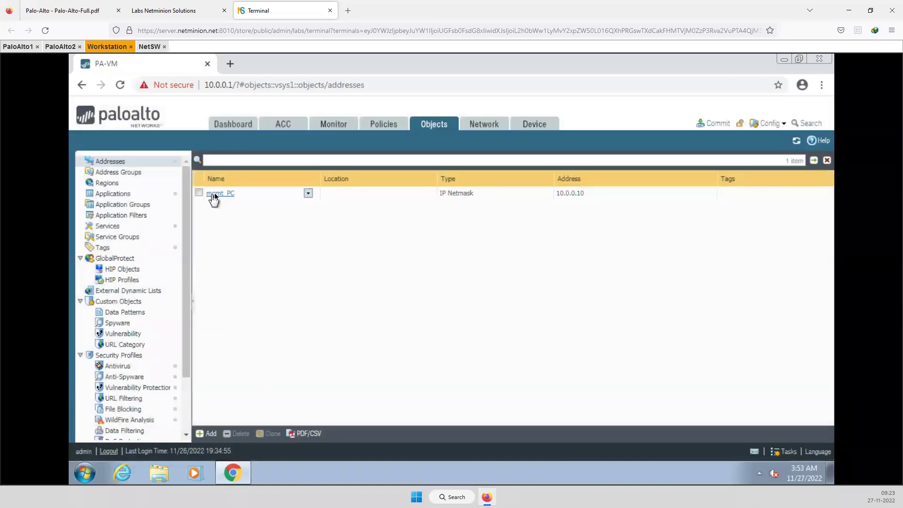
Edit mgmt_PC, add the tag Internal, and save
{"action": "left_click", "coordinate": [214, 195]}
{"action": "left_click", "coordinate": [313, 308]}
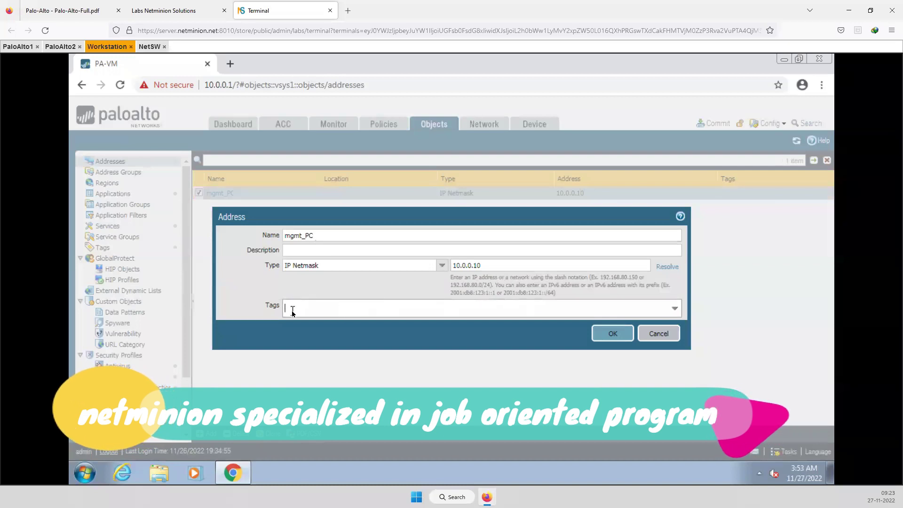
{"action": "type", "text": "Ingerna"}
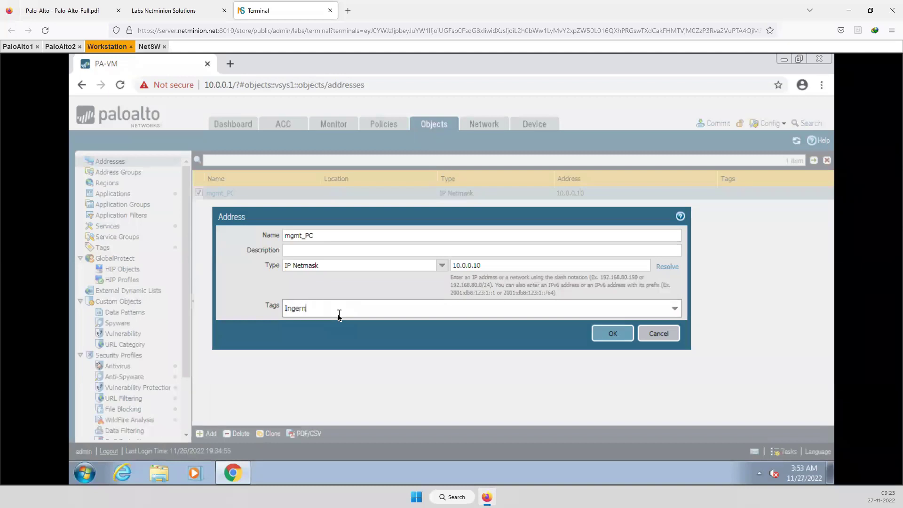
{"action": "key", "text": "BackSpace"}
{"action": "key", "text": "BackSpace"}
{"action": "type", "text": "terna"}
{"action": "left_click", "coordinate": [619, 342]}
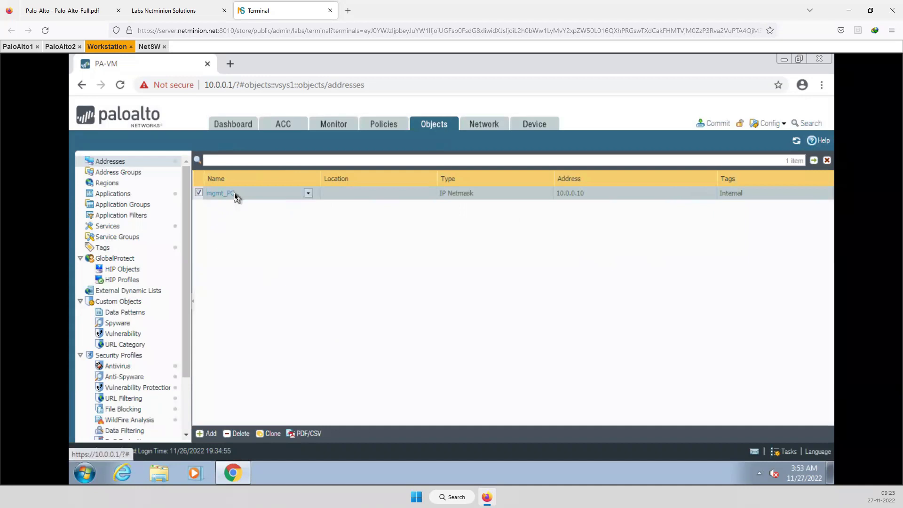
Add address object netminion_domain as FQDN netminion.net and save it
{"action": "left_click", "coordinate": [210, 435]}
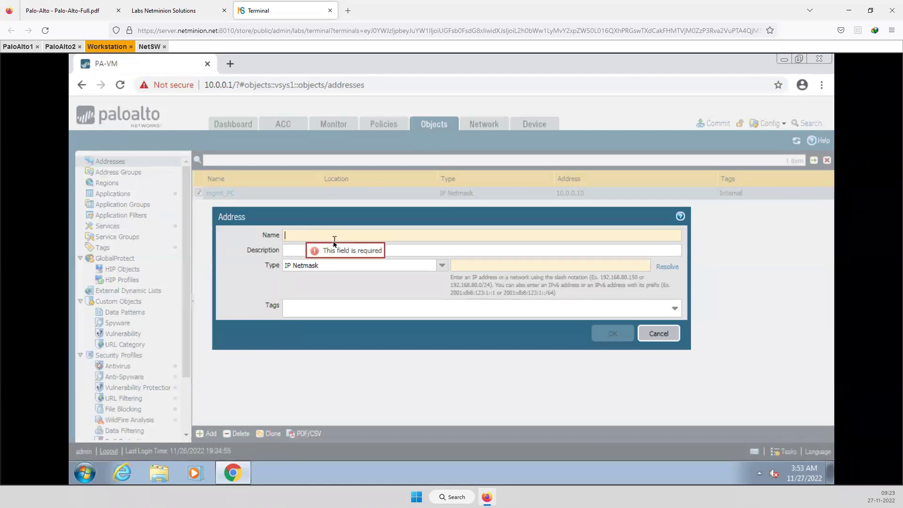
{"action": "type", "text": "netmin"}
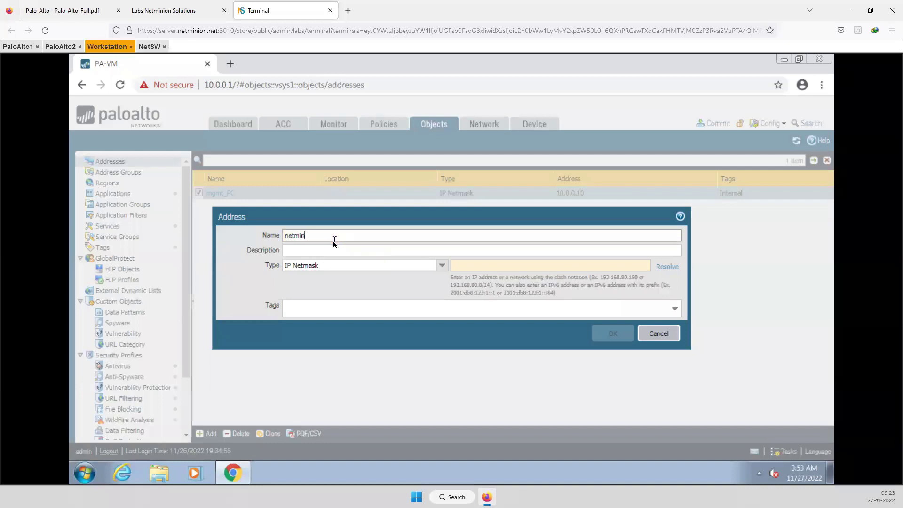
{"action": "type", "text": "ion_domain"}
{"action": "left_click", "coordinate": [442, 266]}
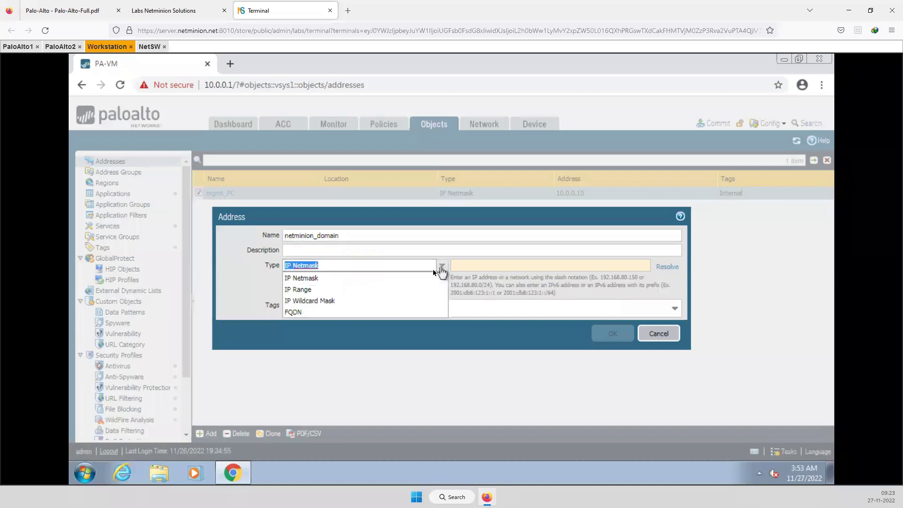
{"action": "left_click", "coordinate": [298, 314]}
{"action": "left_click", "coordinate": [480, 266]}
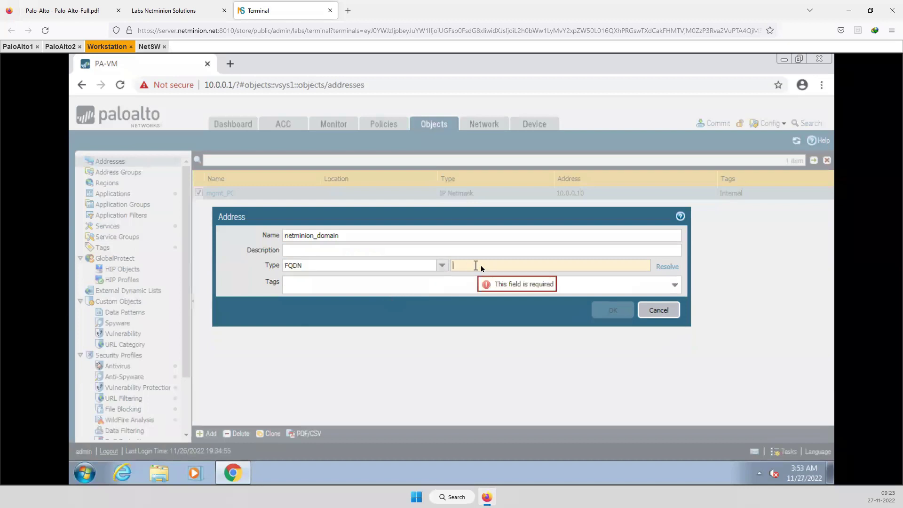
{"action": "type", "text": "net"}
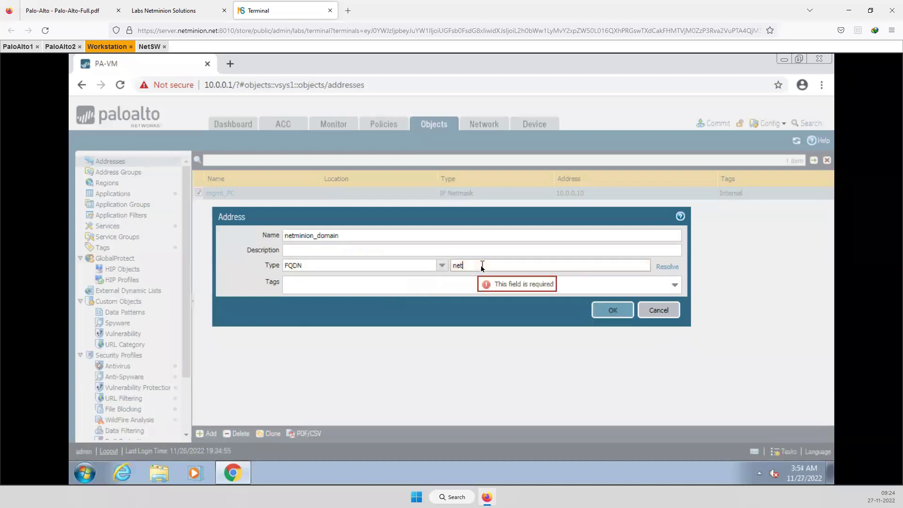
{"action": "type", "text": "minion.net"}
{"action": "left_click", "coordinate": [601, 314]}
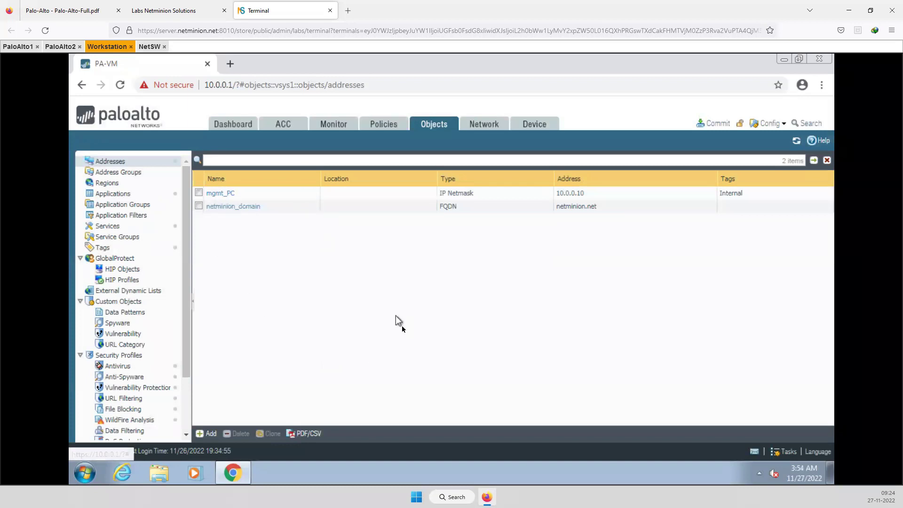
Glance at Policies, return to Objects, and step through Address Groups and Regions to Applications
{"action": "left_click", "coordinate": [383, 124]}
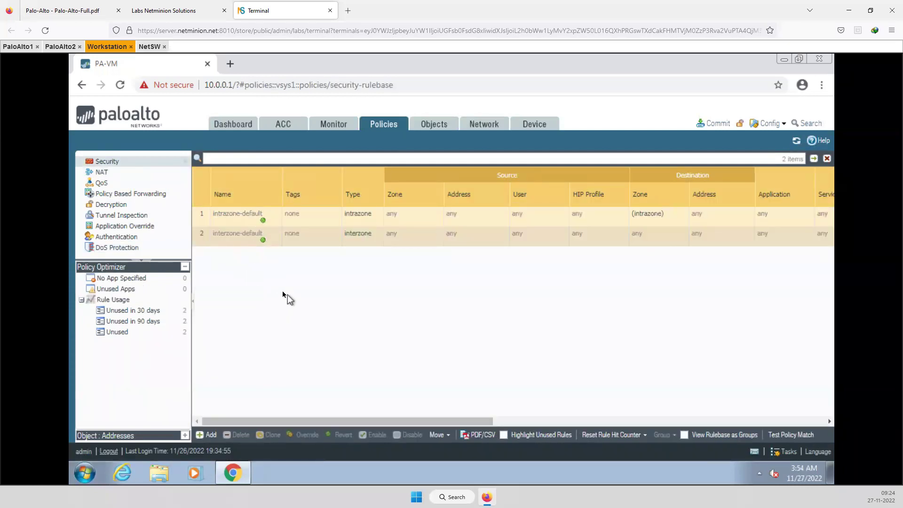
{"action": "left_click", "coordinate": [431, 134]}
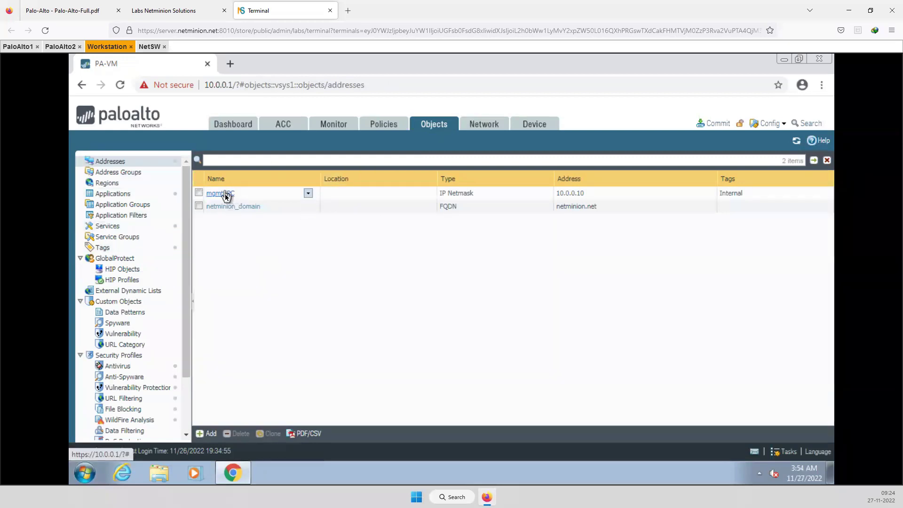
{"action": "left_click", "coordinate": [126, 174]}
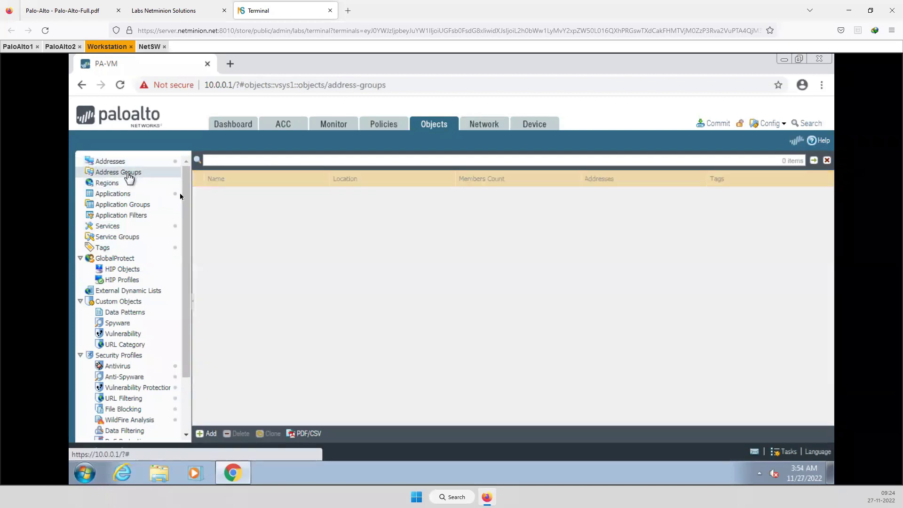
{"action": "left_click", "coordinate": [116, 183]}
{"action": "left_click", "coordinate": [141, 194]}
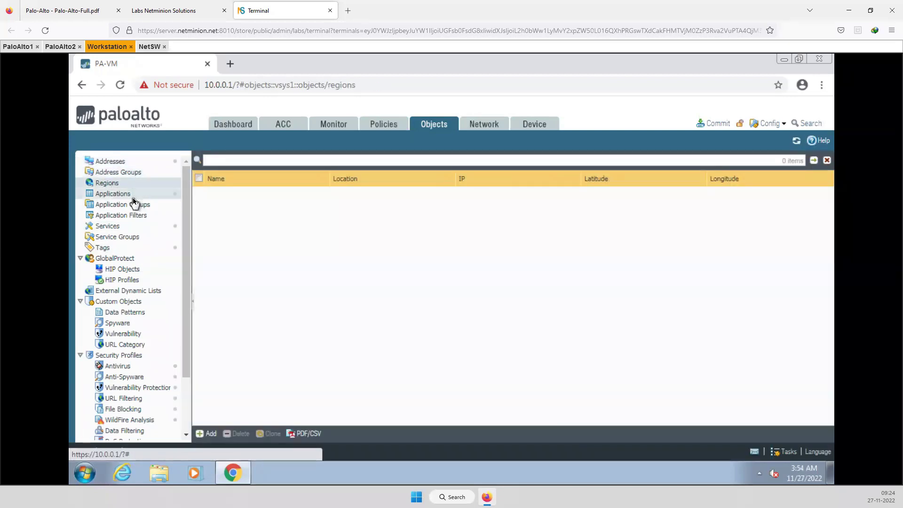
{"action": "scroll", "coordinate": [277, 350], "scroll_direction": "down", "scroll_amount": 5}
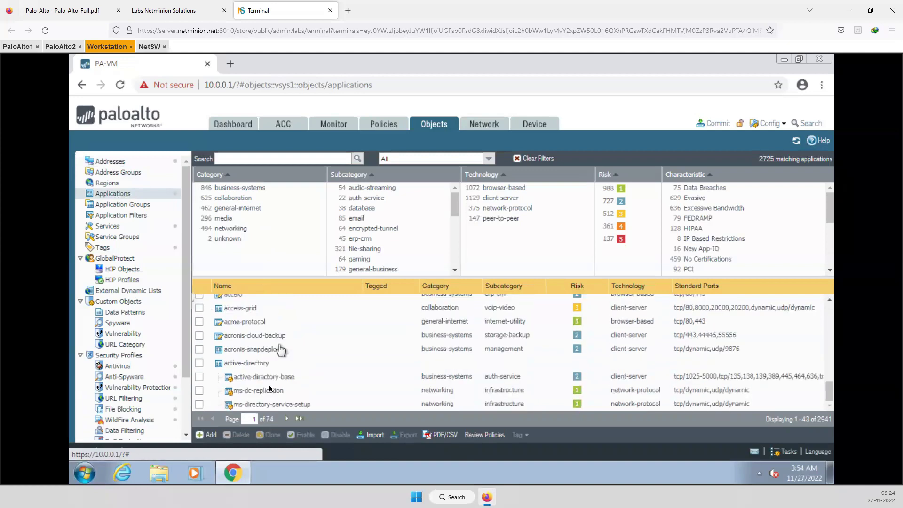
Search the Applications catalogue for zoom
{"action": "left_click", "coordinate": [235, 159]}
{"action": "type", "text": "zp"}
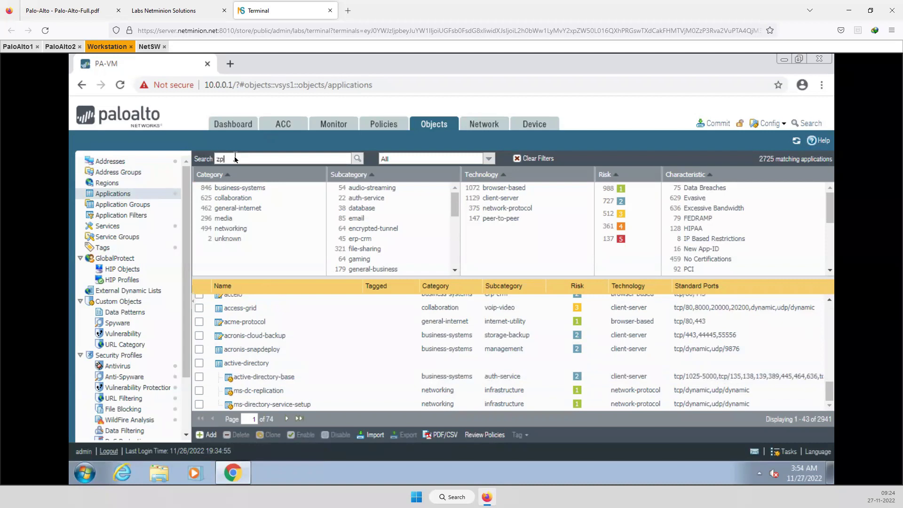
{"action": "key", "text": "BackSpace"}
{"action": "key", "text": "BackSpace"}
{"action": "type", "text": "zomm"}
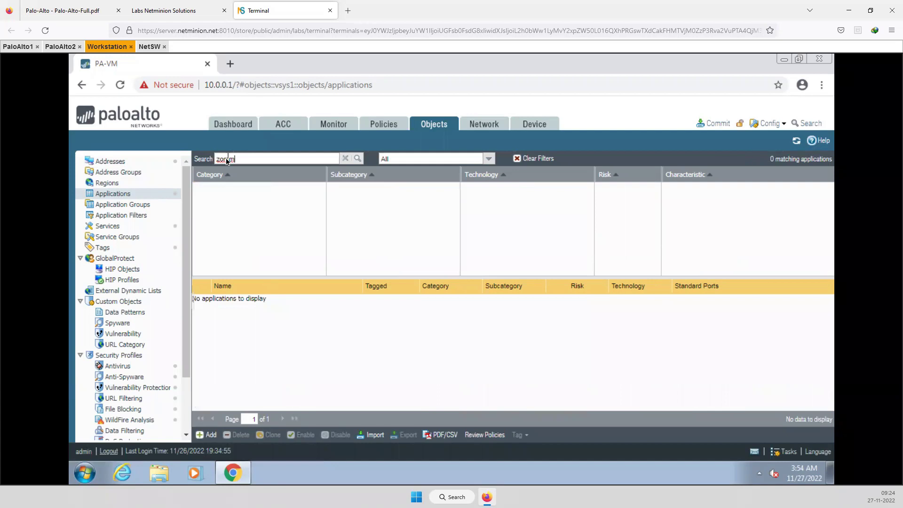
{"action": "key", "text": "BackSpace"}
{"action": "key", "text": "BackSpace"}
{"action": "type", "text": "om"}
{"action": "key", "text": "Return"}
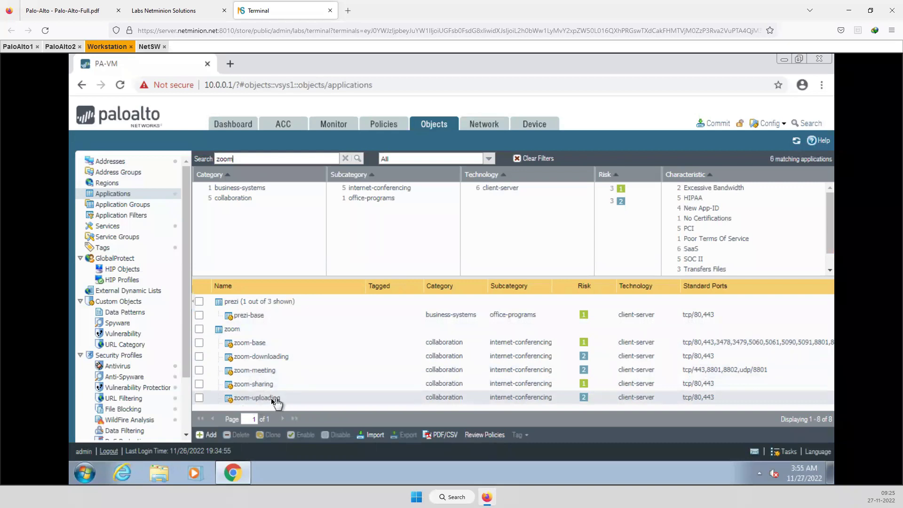
Clear the search, cancel a new custom application, and open Application Groups
{"action": "mouse_move", "coordinate": [264, 401]}
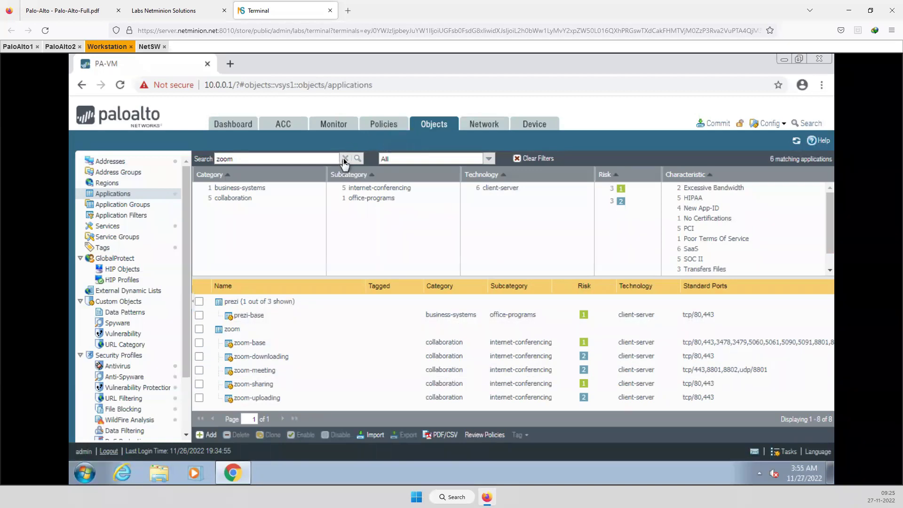
{"action": "left_click", "coordinate": [115, 195]}
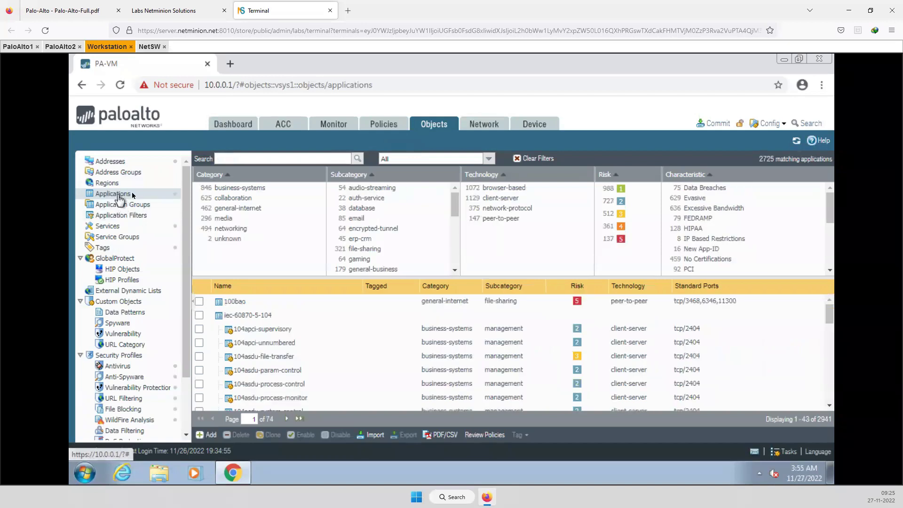
{"action": "left_click", "coordinate": [214, 434]}
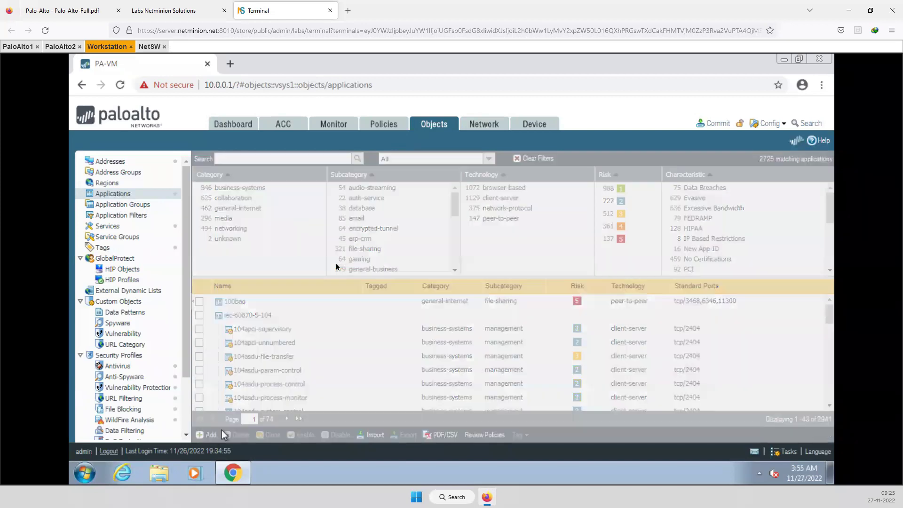
{"action": "left_click", "coordinate": [646, 374]}
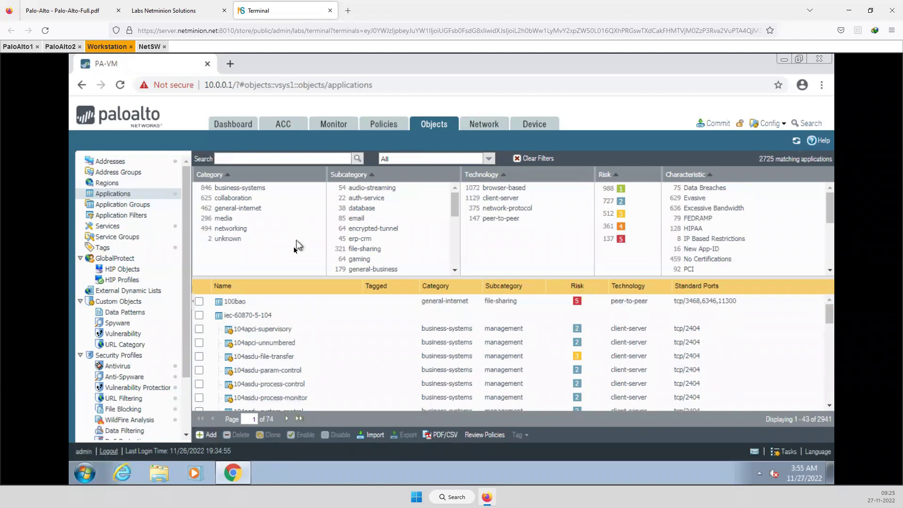
{"action": "left_click", "coordinate": [132, 205]}
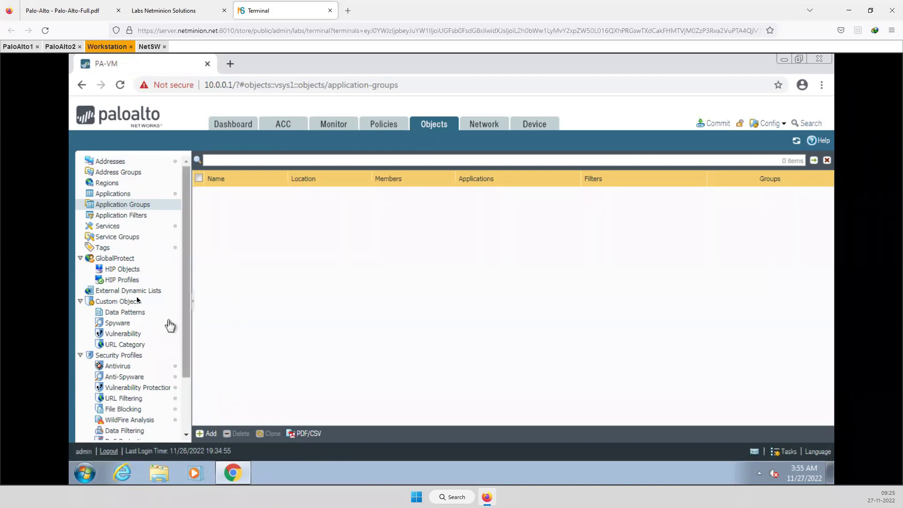
Under Services, create TCP_5600 with protocol TCP and destination port 5600
{"action": "left_click", "coordinate": [112, 227]}
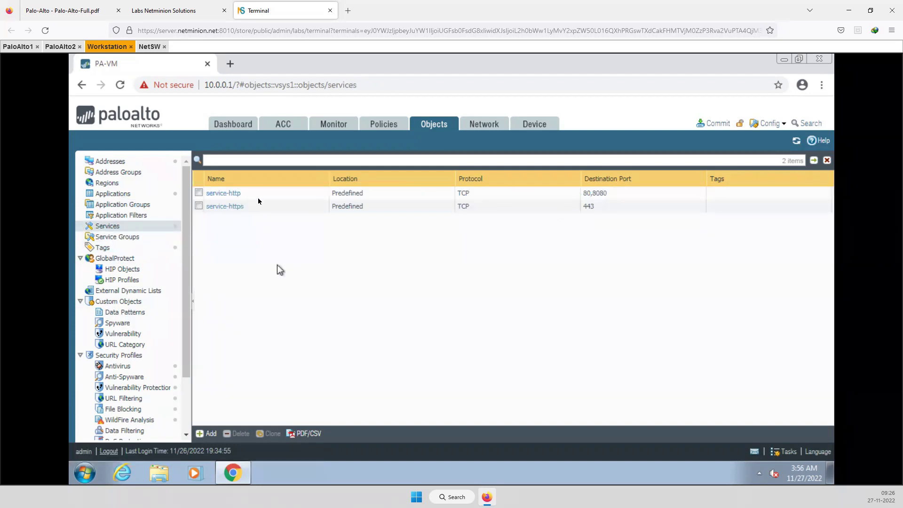
{"action": "left_click", "coordinate": [211, 433]}
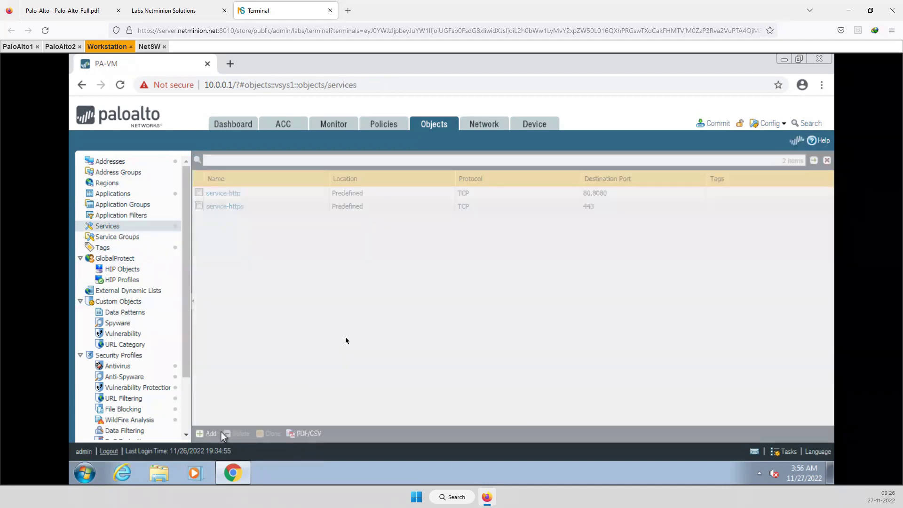
{"action": "left_click", "coordinate": [333, 222]}
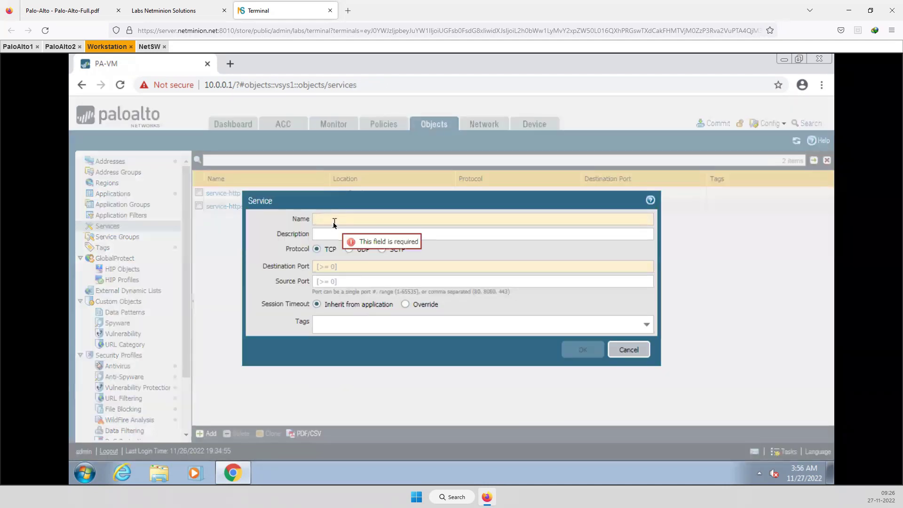
{"action": "type", "text": "TCP_5600"}
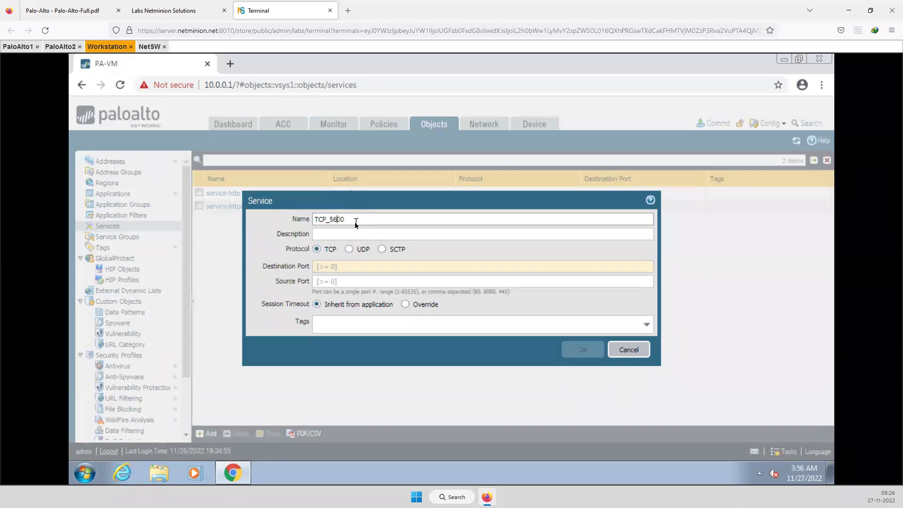
{"action": "left_click", "coordinate": [337, 233]}
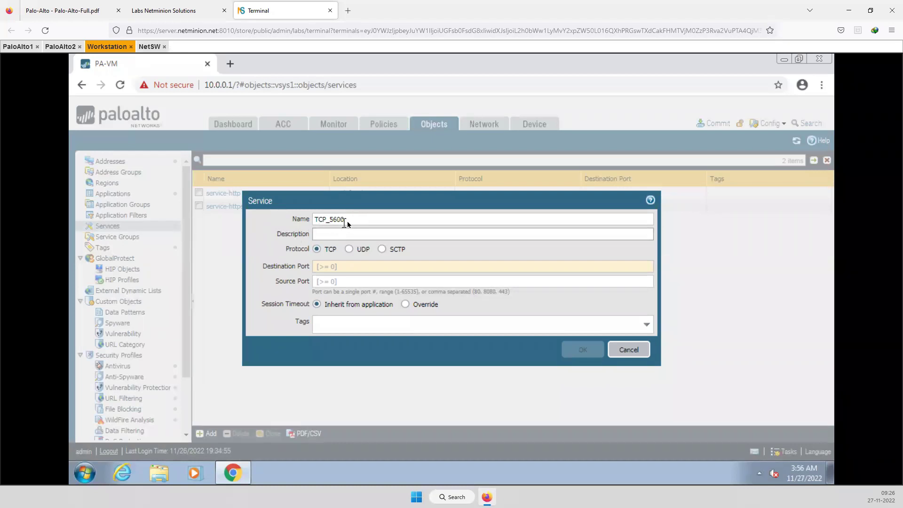
{"action": "left_click", "coordinate": [344, 267]}
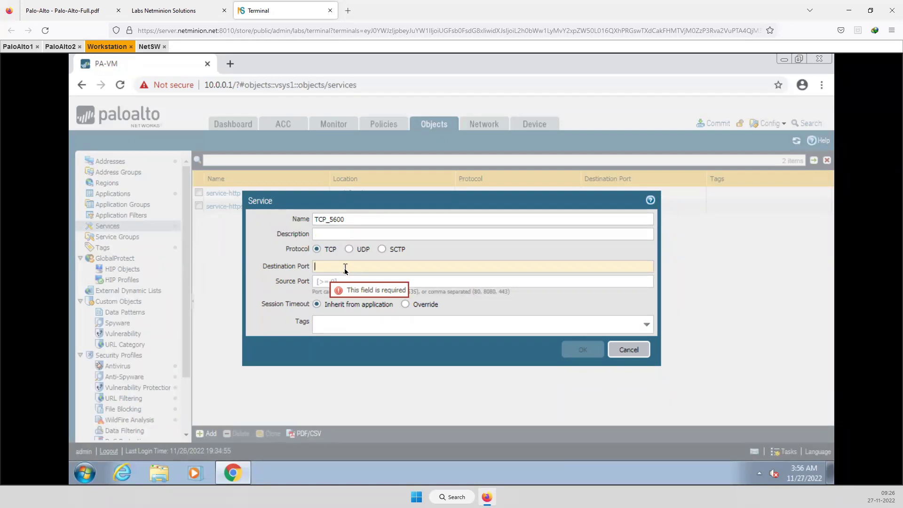
{"action": "type", "text": "56"}
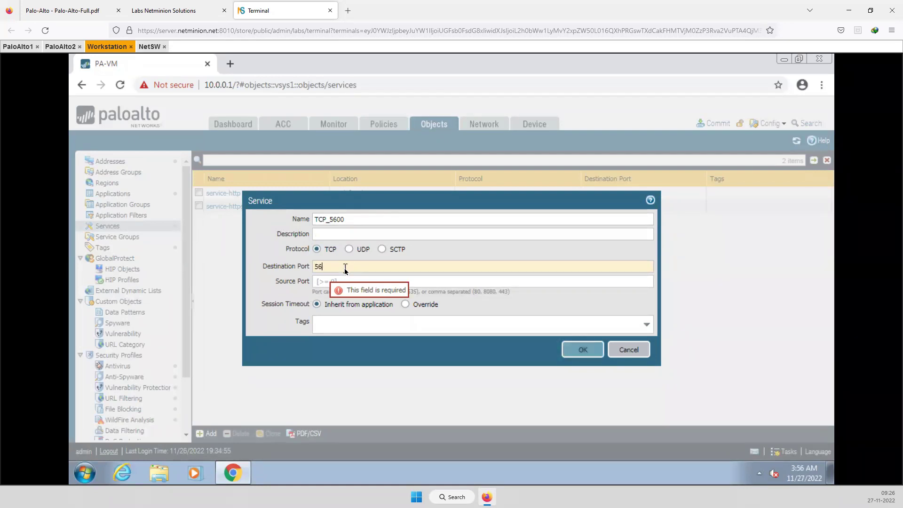
{"action": "type", "text": "00"}
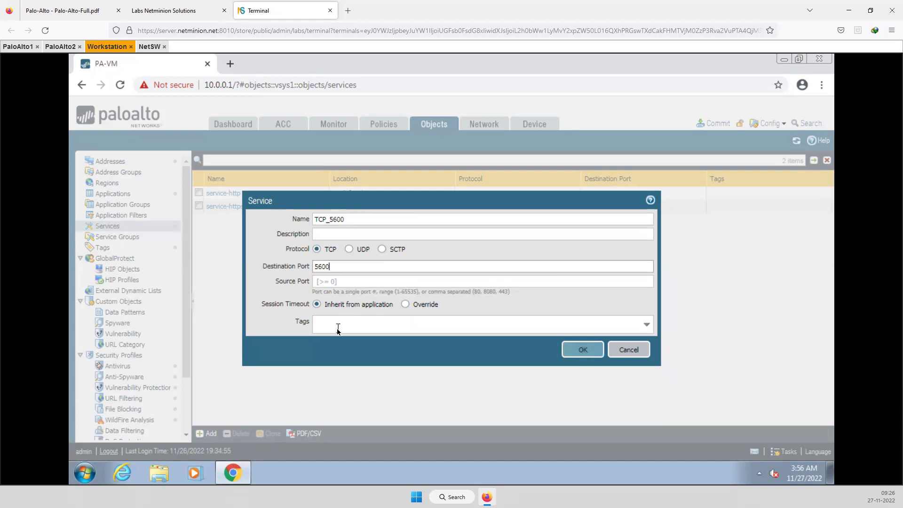
{"action": "left_click", "coordinate": [588, 351]}
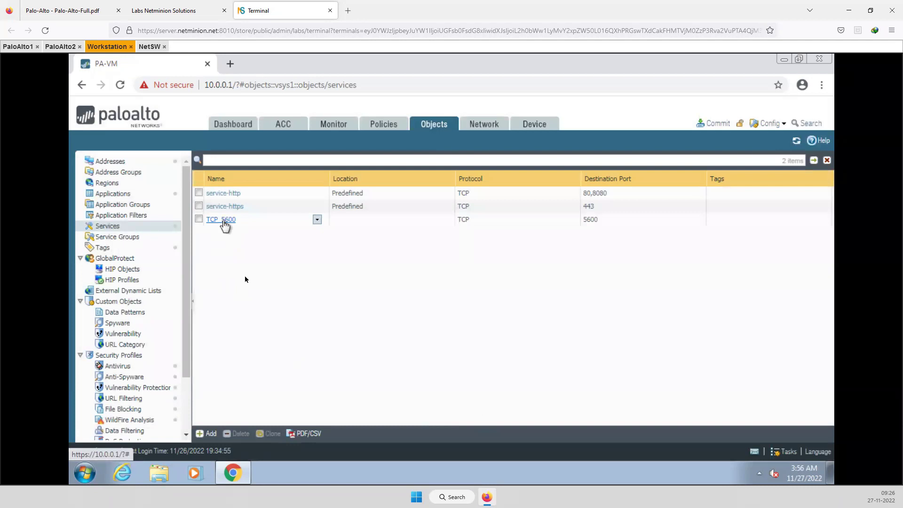
Start another service, switch its protocol to UDP, then cancel without saving
{"action": "left_click", "coordinate": [209, 433]}
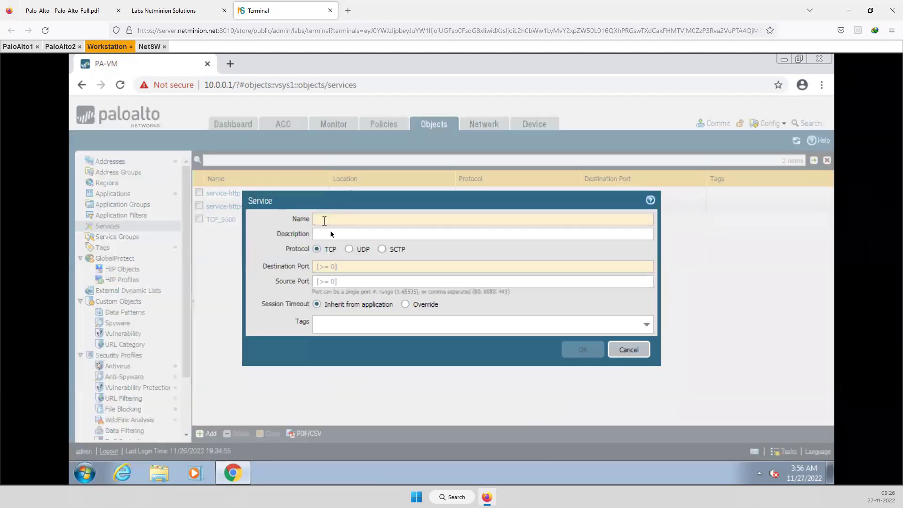
{"action": "left_click", "coordinate": [349, 250]}
{"action": "left_click", "coordinate": [629, 349]}
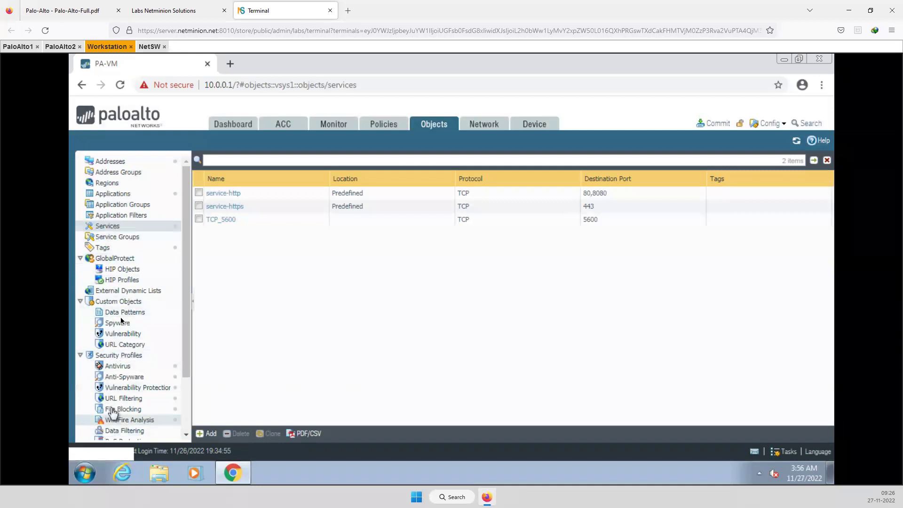
Review the Antivirus, Anti-Spyware, Vulnerability Protection and URL Filtering profiles, then open Network interfaces
{"action": "left_click", "coordinate": [115, 366]}
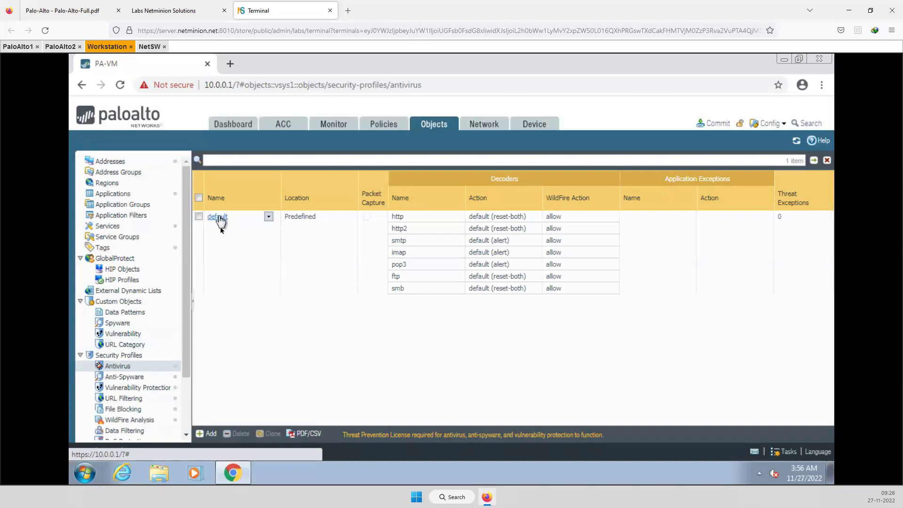
{"action": "left_click", "coordinate": [130, 378]}
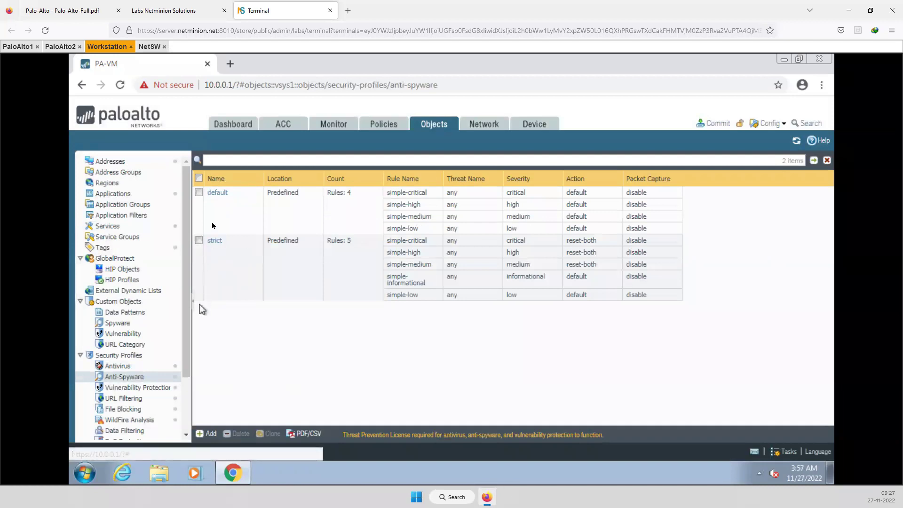
{"action": "left_click", "coordinate": [141, 387]}
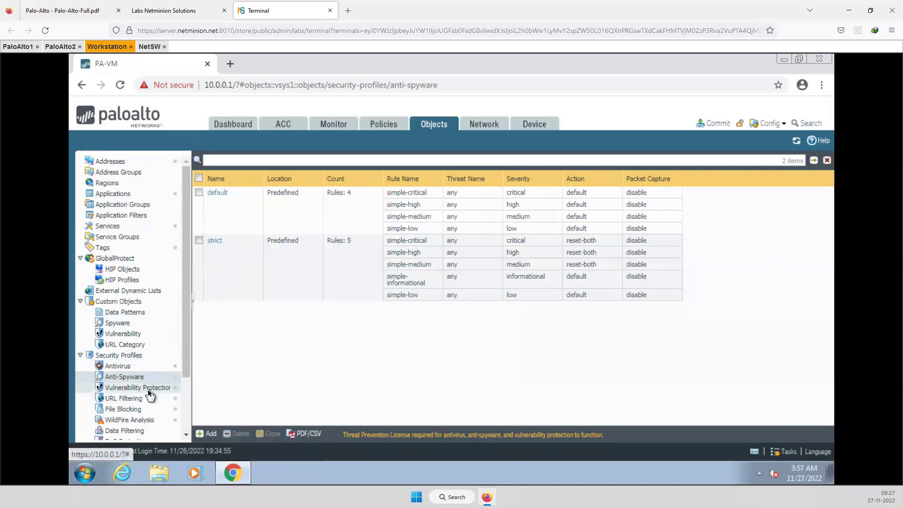
{"action": "mouse_move", "coordinate": [234, 207]}
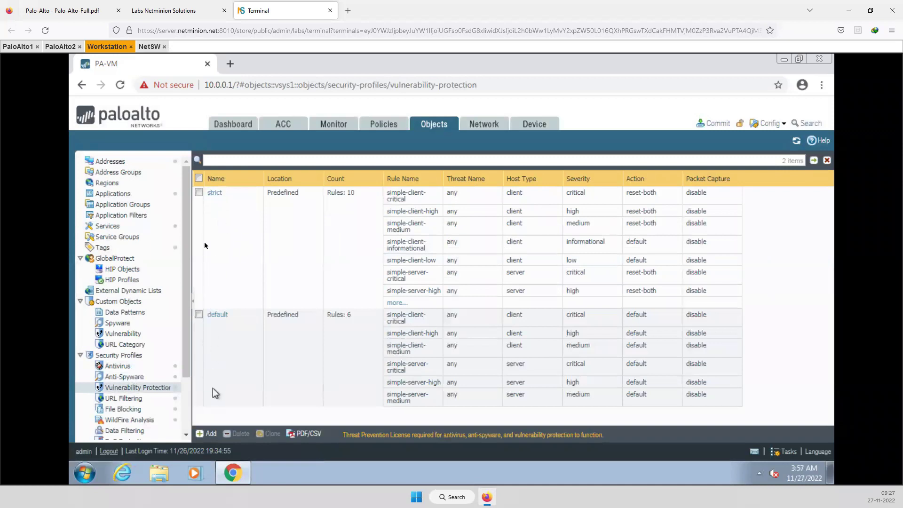
{"action": "left_click", "coordinate": [124, 398]}
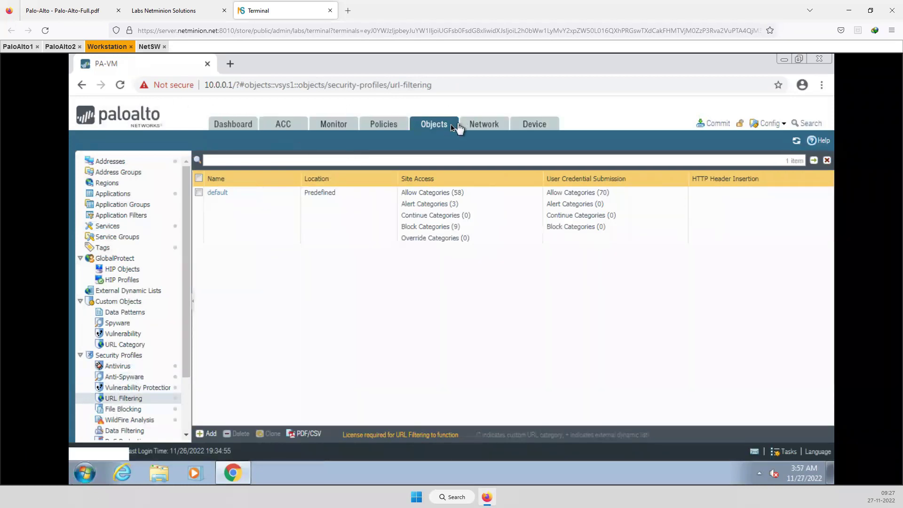
{"action": "left_click", "coordinate": [483, 132]}
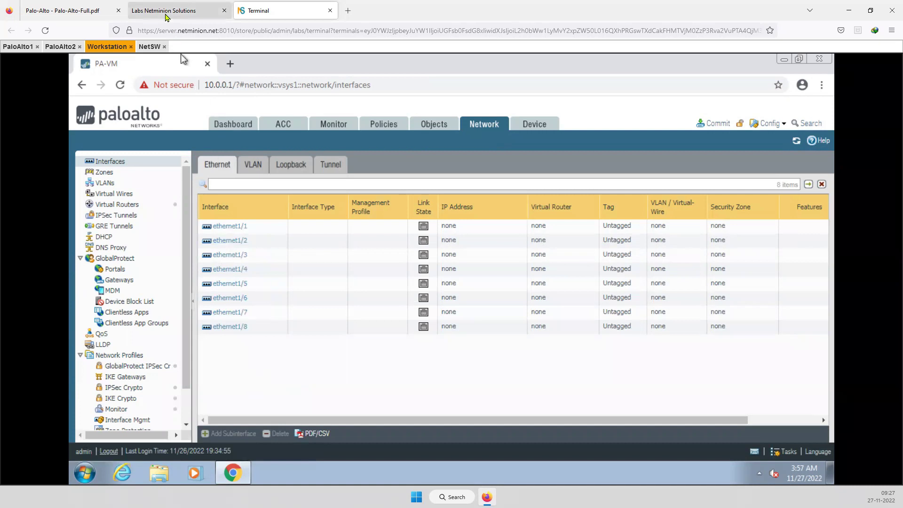
Switch to the Labs Netminion browser tab showing the Palo Alto LAB topology
{"action": "left_click", "coordinate": [177, 10]}
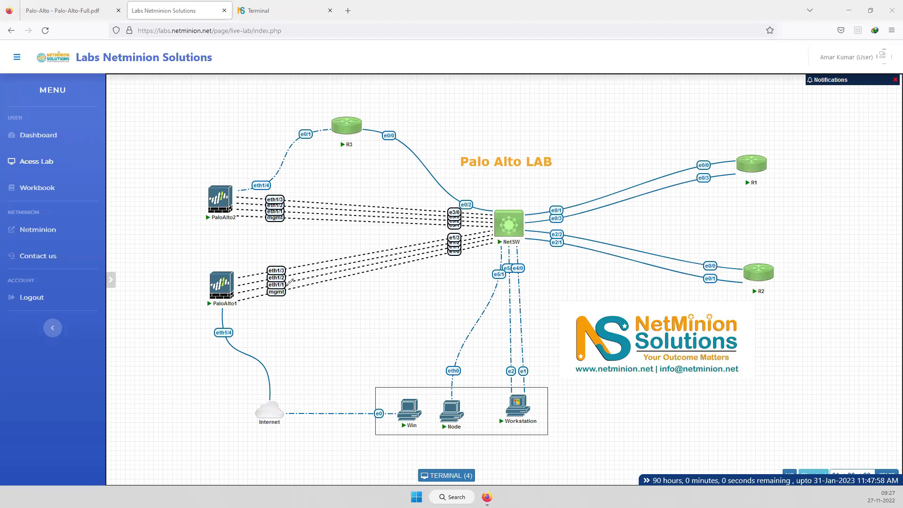
Annotate the topology with External 100.0.0.1, Internal 192.168.2.1 and Workstation 192.168.2.10/24
{"action": "mouse_move", "coordinate": [288, 288]}
{"action": "left_mouse_down"}
{"action": "mouse_move", "coordinate": [314, 316]}
{"action": "mouse_move", "coordinate": [312, 339]}
{"action": "mouse_move", "coordinate": [350, 314]}
{"action": "mouse_move", "coordinate": [360, 321]}
{"action": "left_mouse_up"}
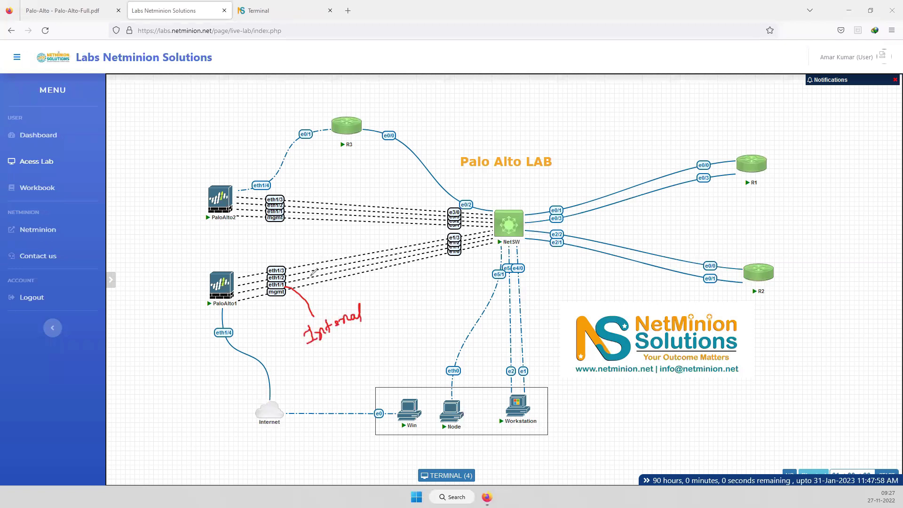
{"action": "mouse_move", "coordinate": [287, 277]}
{"action": "left_mouse_down"}
{"action": "mouse_move", "coordinate": [312, 237]}
{"action": "mouse_move", "coordinate": [348, 231]}
{"action": "mouse_move", "coordinate": [360, 214]}
{"action": "mouse_move", "coordinate": [363, 229]}
{"action": "left_mouse_up"}
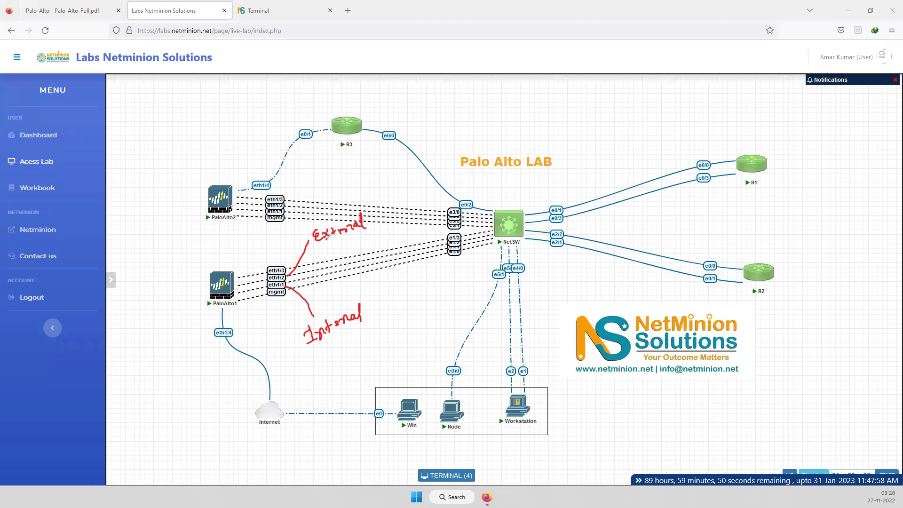
{"action": "mouse_move", "coordinate": [312, 354]}
{"action": "left_mouse_down"}
{"action": "mouse_move", "coordinate": [310, 372]}
{"action": "mouse_move", "coordinate": [374, 340]}
{"action": "mouse_move", "coordinate": [389, 321]}
{"action": "mouse_move", "coordinate": [383, 346]}
{"action": "left_mouse_up"}
{"action": "mouse_move", "coordinate": [378, 204]}
{"action": "left_mouse_down"}
{"action": "mouse_move", "coordinate": [379, 230]}
{"action": "mouse_move", "coordinate": [432, 198]}
{"action": "left_mouse_up"}
{"action": "left_click_drag", "start_coordinate": [442, 187], "coordinate": [440, 207]}
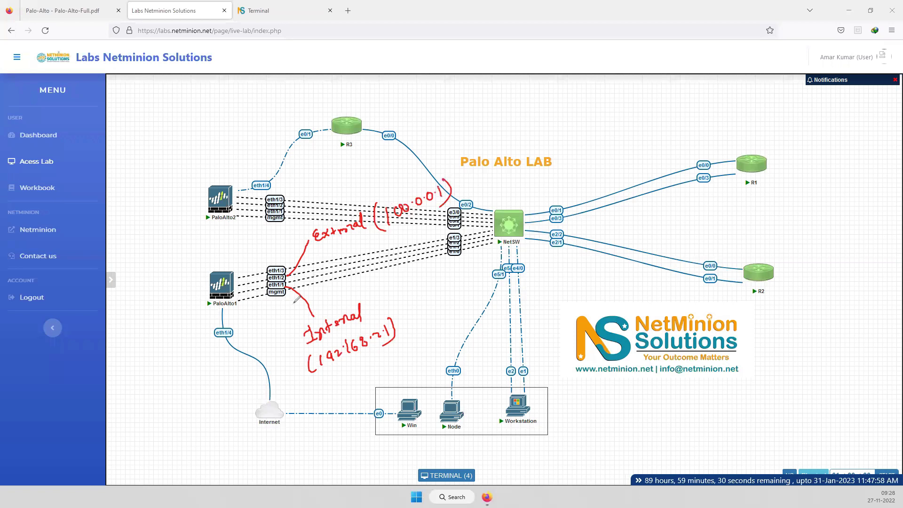
{"action": "mouse_move", "coordinate": [413, 289]}
{"action": "left_mouse_down"}
{"action": "mouse_move", "coordinate": [378, 305]}
{"action": "mouse_move", "coordinate": [396, 311]}
{"action": "left_mouse_up"}
{"action": "left_click_drag", "start_coordinate": [284, 243], "coordinate": [300, 239]}
{"action": "left_click_drag", "start_coordinate": [295, 233], "coordinate": [297, 244]}
{"action": "mouse_move", "coordinate": [504, 359]}
{"action": "left_mouse_down"}
{"action": "mouse_move", "coordinate": [510, 383]}
{"action": "mouse_move", "coordinate": [520, 371]}
{"action": "mouse_move", "coordinate": [494, 364]}
{"action": "mouse_move", "coordinate": [516, 358]}
{"action": "left_mouse_up"}
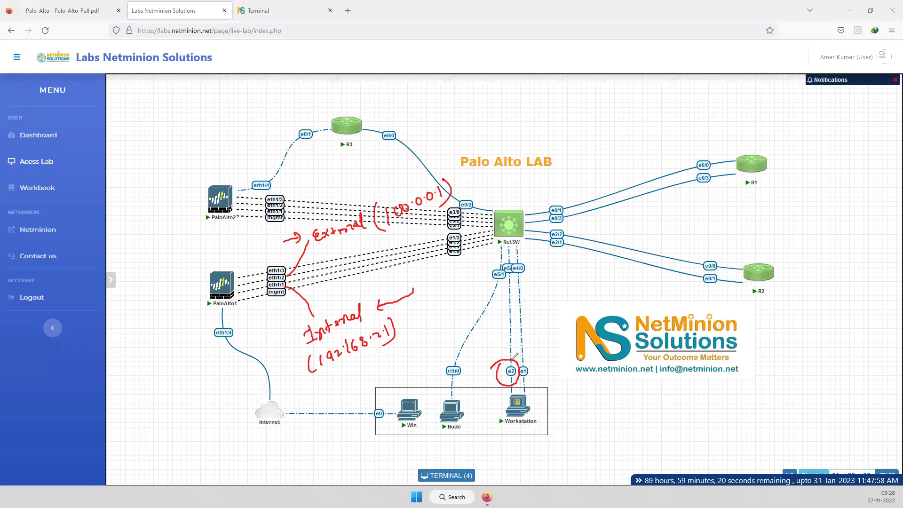
{"action": "mouse_move", "coordinate": [514, 382]}
{"action": "left_mouse_down"}
{"action": "mouse_move", "coordinate": [583, 384]}
{"action": "mouse_move", "coordinate": [594, 403]}
{"action": "mouse_move", "coordinate": [642, 388]}
{"action": "mouse_move", "coordinate": [649, 396]}
{"action": "mouse_move", "coordinate": [651, 383]}
{"action": "mouse_move", "coordinate": [664, 393]}
{"action": "left_mouse_up"}
{"action": "left_click_drag", "start_coordinate": [667, 391], "coordinate": [671, 393]}
{"action": "mouse_move", "coordinate": [679, 384]}
{"action": "left_mouse_down"}
{"action": "mouse_move", "coordinate": [691, 397]}
{"action": "mouse_move", "coordinate": [714, 390]}
{"action": "left_mouse_up"}
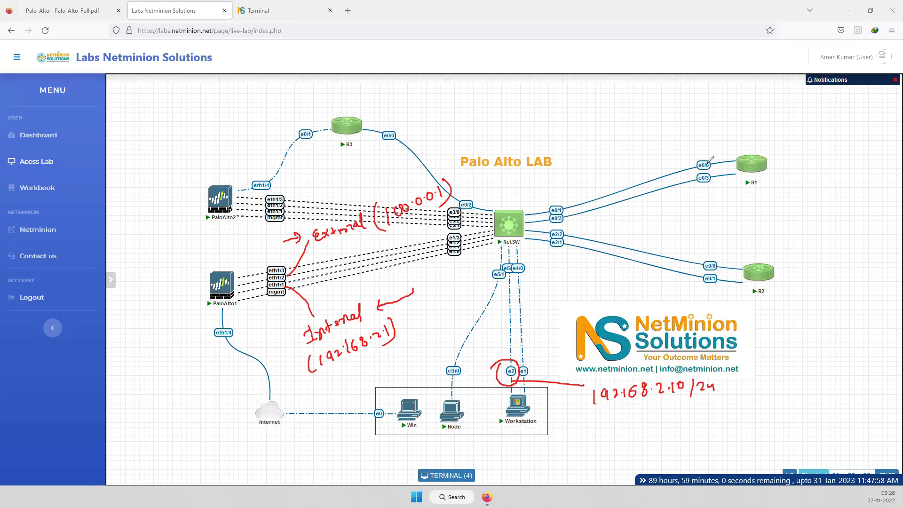
{"action": "mouse_move", "coordinate": [709, 152]}
{"action": "left_mouse_down"}
{"action": "mouse_move", "coordinate": [712, 159]}
{"action": "mouse_move", "coordinate": [772, 119]}
{"action": "left_mouse_up"}
{"action": "left_click_drag", "start_coordinate": [795, 135], "coordinate": [803, 155]}
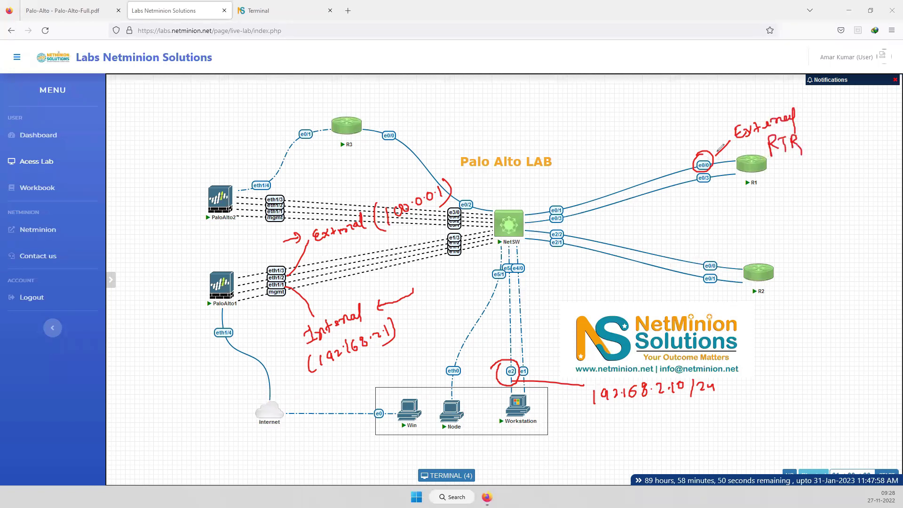
{"action": "mouse_move", "coordinate": [712, 165]}
{"action": "left_mouse_down"}
{"action": "mouse_move", "coordinate": [774, 198]}
{"action": "mouse_move", "coordinate": [770, 229]}
{"action": "mouse_move", "coordinate": [831, 194]}
{"action": "mouse_move", "coordinate": [840, 202]}
{"action": "left_mouse_up"}
{"action": "left_click_drag", "start_coordinate": [845, 188], "coordinate": [844, 190]}
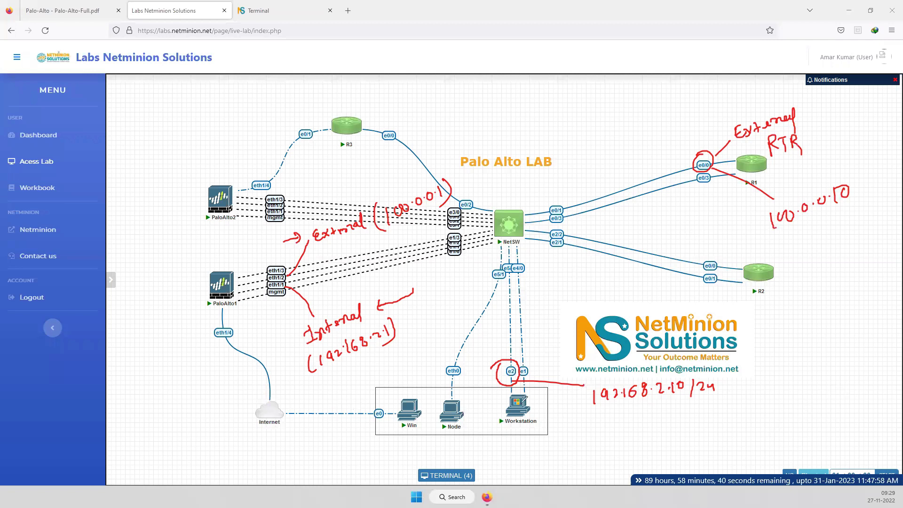
{"action": "mouse_move", "coordinate": [575, 453]}
{"action": "left_mouse_down"}
{"action": "mouse_move", "coordinate": [578, 441]}
{"action": "mouse_move", "coordinate": [574, 457]}
{"action": "mouse_move", "coordinate": [557, 440]}
{"action": "left_mouse_up"}
{"action": "mouse_move", "coordinate": [583, 437]}
{"action": "left_mouse_down"}
{"action": "mouse_move", "coordinate": [604, 435]}
{"action": "mouse_move", "coordinate": [603, 445]}
{"action": "mouse_move", "coordinate": [727, 412]}
{"action": "left_mouse_up"}
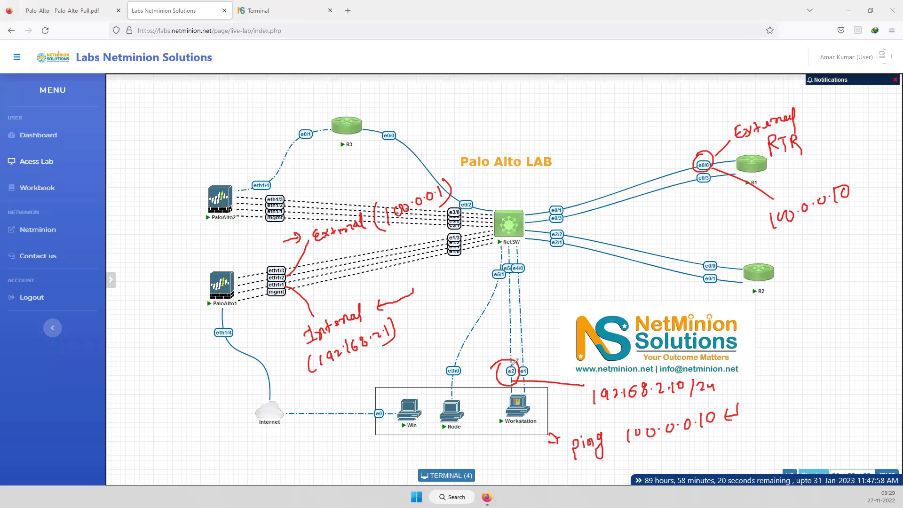
{"action": "left_click_drag", "start_coordinate": [513, 327], "coordinate": [513, 334]}
{"action": "left_click_drag", "start_coordinate": [514, 294], "coordinate": [513, 306]}
{"action": "left_click_drag", "start_coordinate": [514, 258], "coordinate": [513, 265]}
{"action": "left_click_drag", "start_coordinate": [501, 183], "coordinate": [498, 196]}
{"action": "mouse_move", "coordinate": [502, 194]}
{"action": "left_mouse_down"}
{"action": "mouse_move", "coordinate": [562, 154]}
{"action": "mouse_move", "coordinate": [586, 159]}
{"action": "mouse_move", "coordinate": [560, 170]}
{"action": "left_mouse_up"}
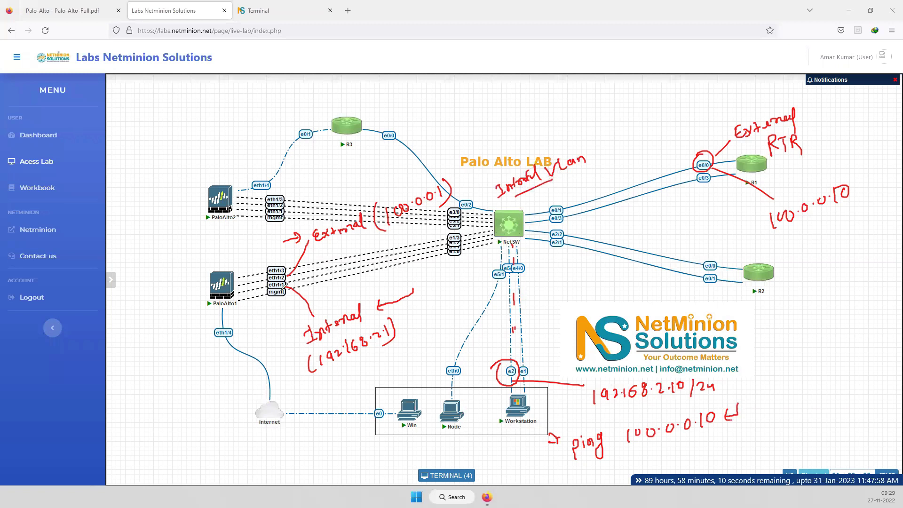
{"action": "mouse_move", "coordinate": [305, 277]}
{"action": "left_mouse_down"}
{"action": "mouse_move", "coordinate": [220, 288]}
{"action": "mouse_move", "coordinate": [461, 241]}
{"action": "mouse_move", "coordinate": [588, 172]}
{"action": "mouse_move", "coordinate": [595, 179]}
{"action": "left_mouse_up"}
{"action": "mouse_move", "coordinate": [537, 208]}
{"action": "left_mouse_down"}
{"action": "mouse_move", "coordinate": [623, 171]}
{"action": "mouse_move", "coordinate": [689, 158]}
{"action": "left_mouse_up"}
{"action": "mouse_move", "coordinate": [516, 238]}
{"action": "left_mouse_down"}
{"action": "mouse_move", "coordinate": [508, 231]}
{"action": "mouse_move", "coordinate": [295, 279]}
{"action": "left_mouse_up"}
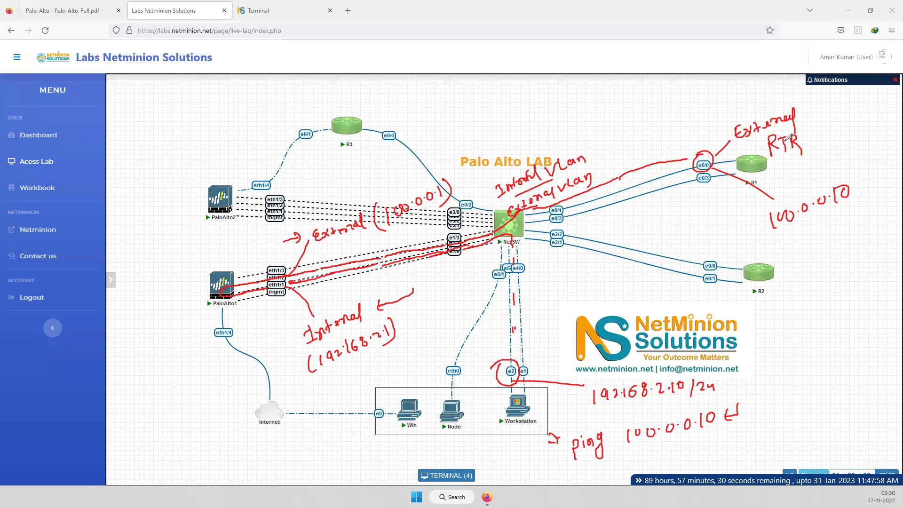
{"action": "mouse_move", "coordinate": [202, 275]}
{"action": "left_mouse_down"}
{"action": "mouse_move", "coordinate": [194, 340]}
{"action": "mouse_move", "coordinate": [183, 277]}
{"action": "left_mouse_up"}
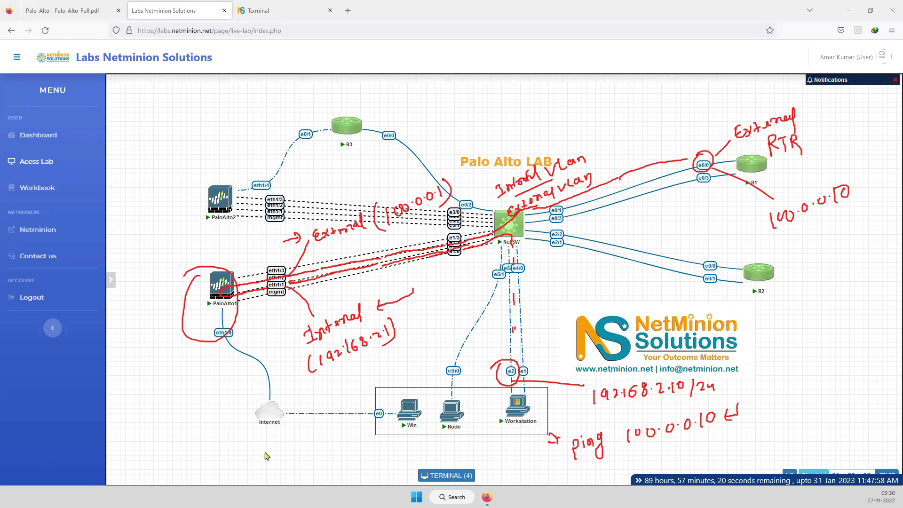
Open ethernet1/1 and give it the comment 'Internal Interface'
{"action": "left_click", "coordinate": [273, 11]}
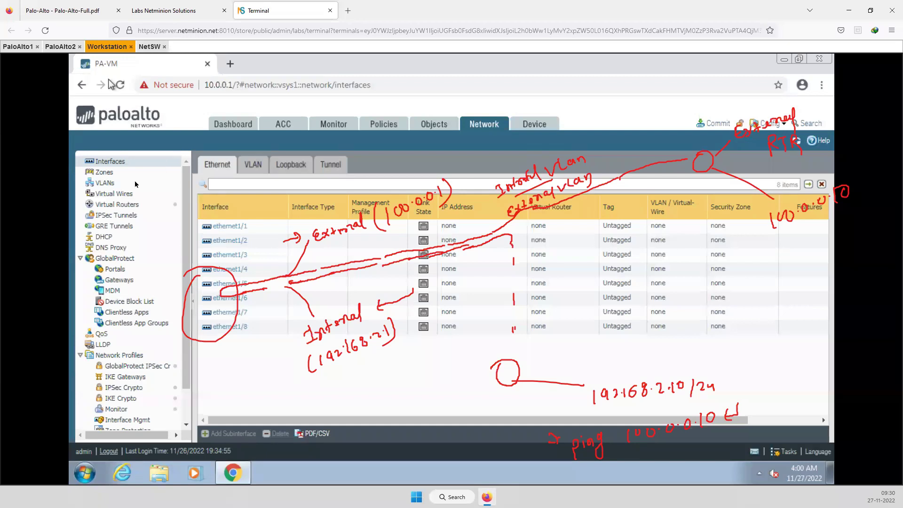
{"action": "left_click", "coordinate": [231, 227]}
{"action": "left_click", "coordinate": [227, 230]}
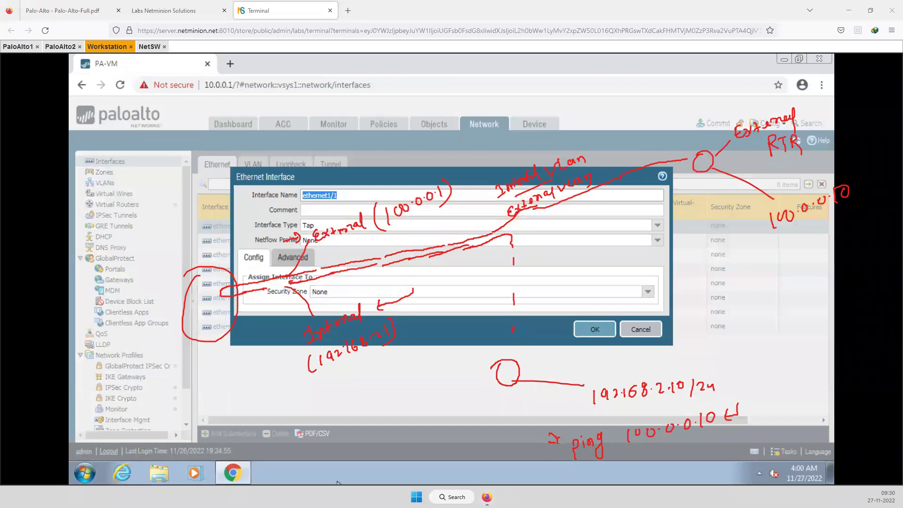
{"action": "key", "text": "Escape"}
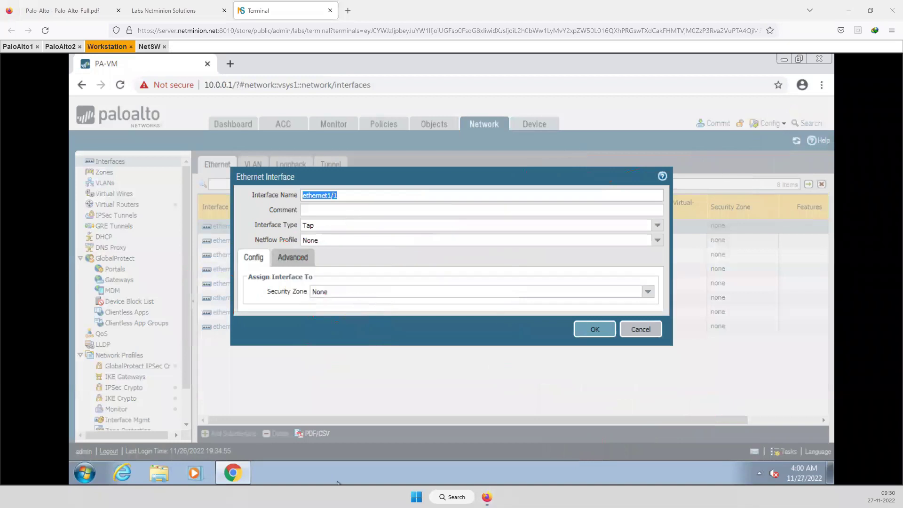
{"action": "left_click", "coordinate": [319, 209]}
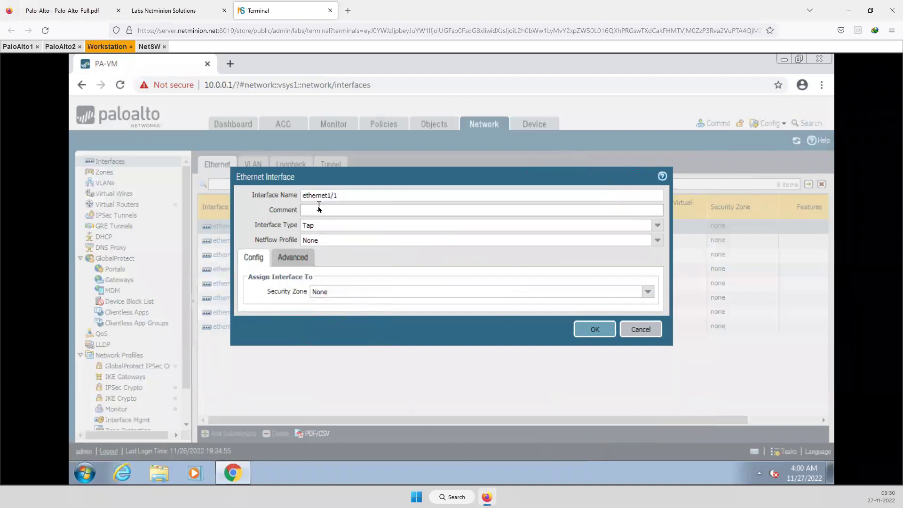
{"action": "type", "text": "Internal Interface"}
Set ethernet1/1 to Layer3 on the default virtual router and begin a new security zone
{"action": "left_click", "coordinate": [658, 226]}
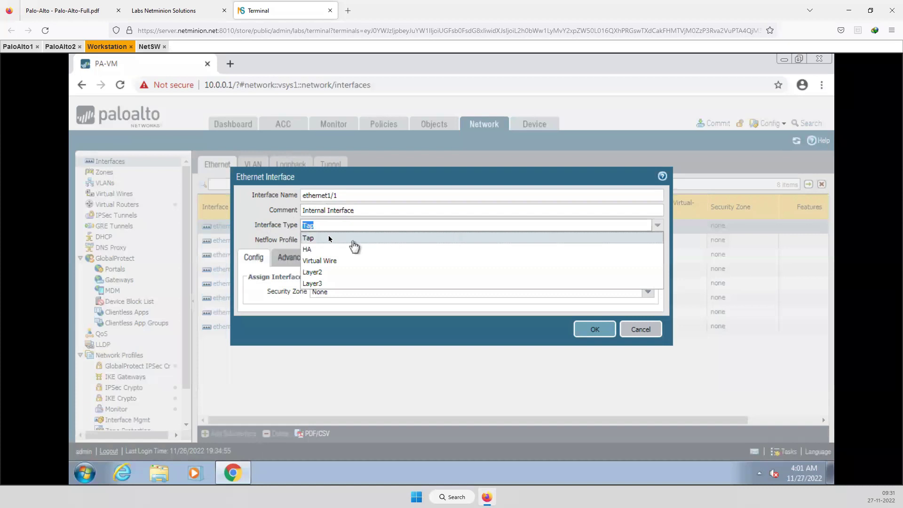
{"action": "left_click", "coordinate": [315, 284]}
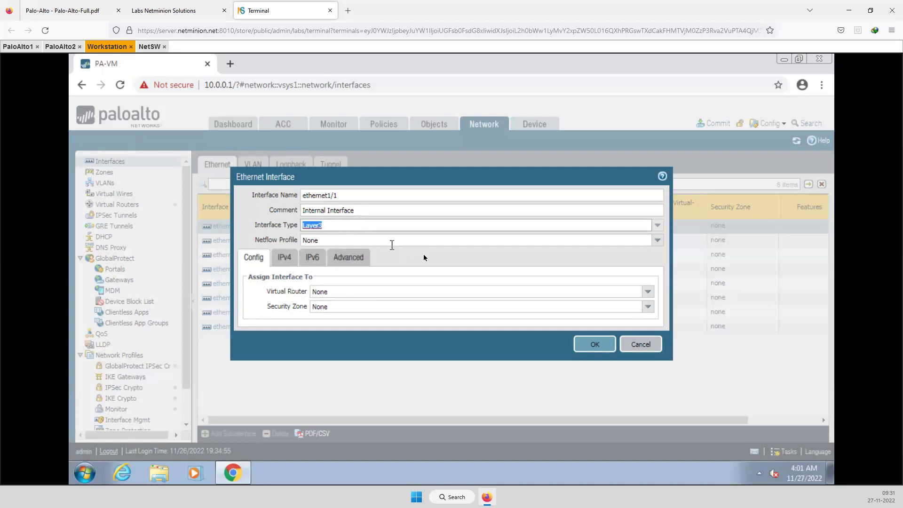
{"action": "left_click", "coordinate": [647, 292]}
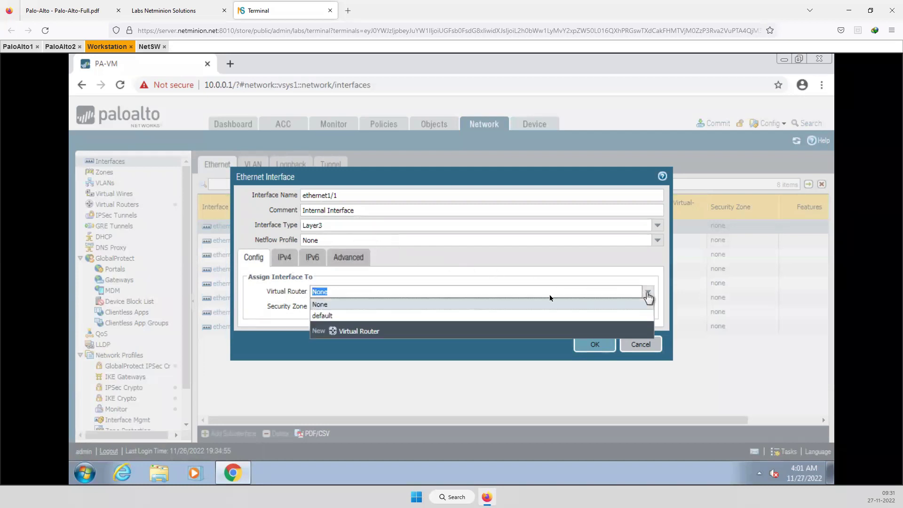
{"action": "left_click", "coordinate": [322, 316]}
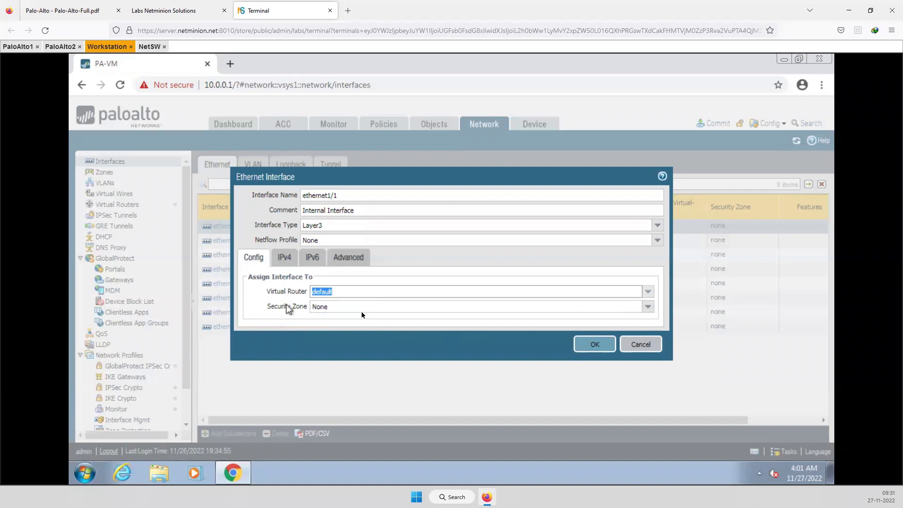
{"action": "left_click", "coordinate": [648, 307]}
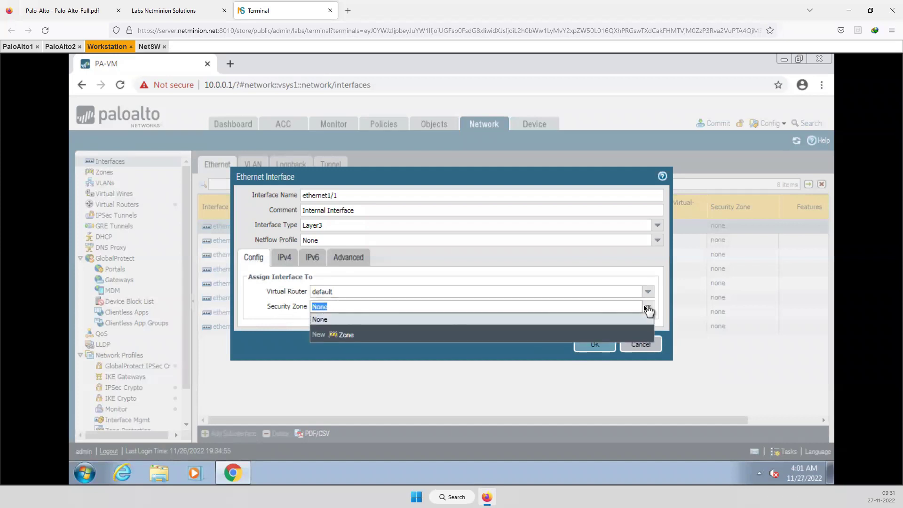
{"action": "left_click", "coordinate": [344, 336]}
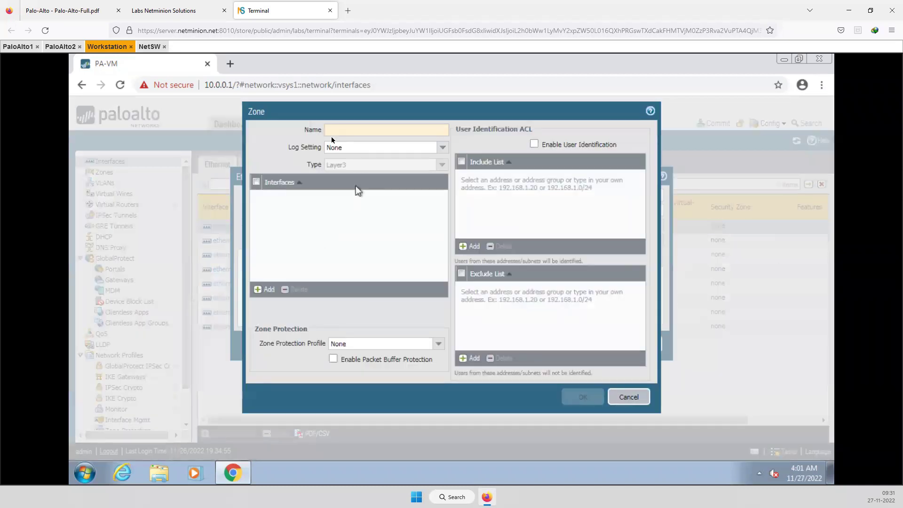
Name the new zone Trust and assign it to ethernet1/1
{"action": "left_click", "coordinate": [329, 131]}
{"action": "type", "text": "Trust"}
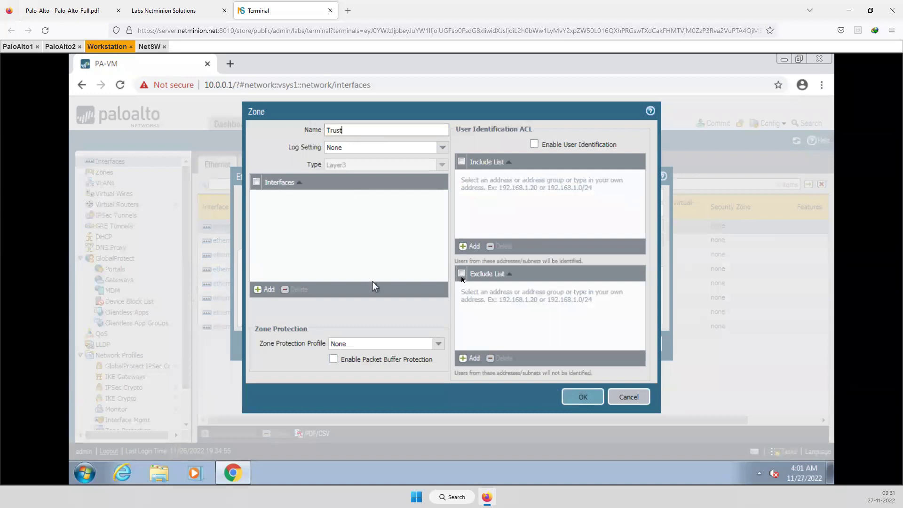
{"action": "left_click", "coordinate": [583, 396]}
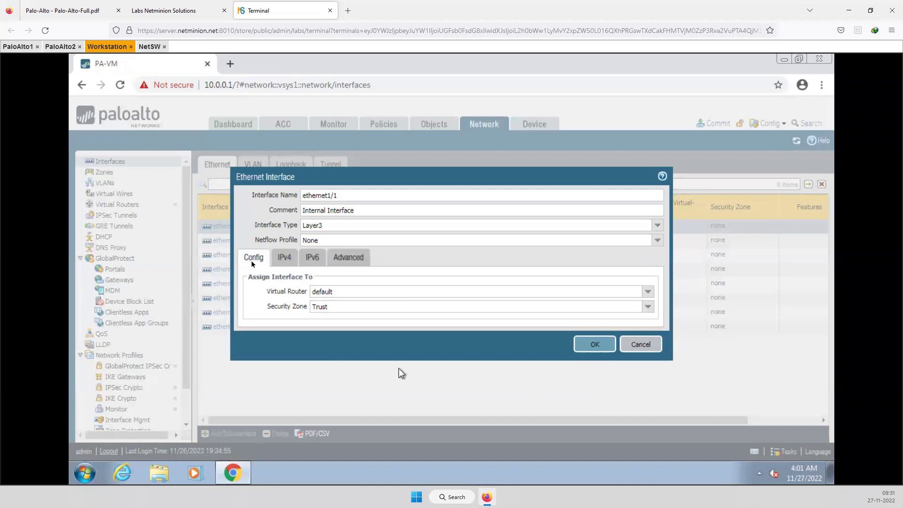
Add static IPv4 address 192.168.2.1/24 and save the ethernet1/1 interface
{"action": "left_click", "coordinate": [284, 258]}
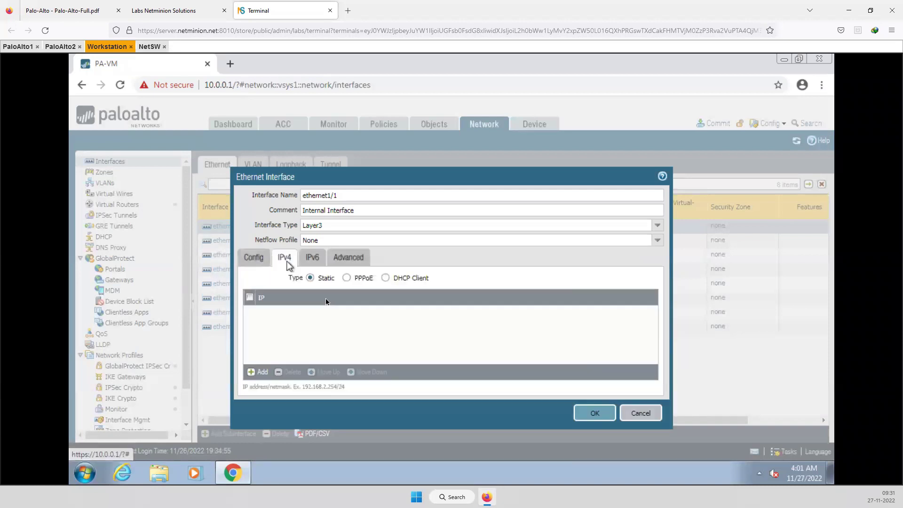
{"action": "left_click", "coordinate": [258, 372]}
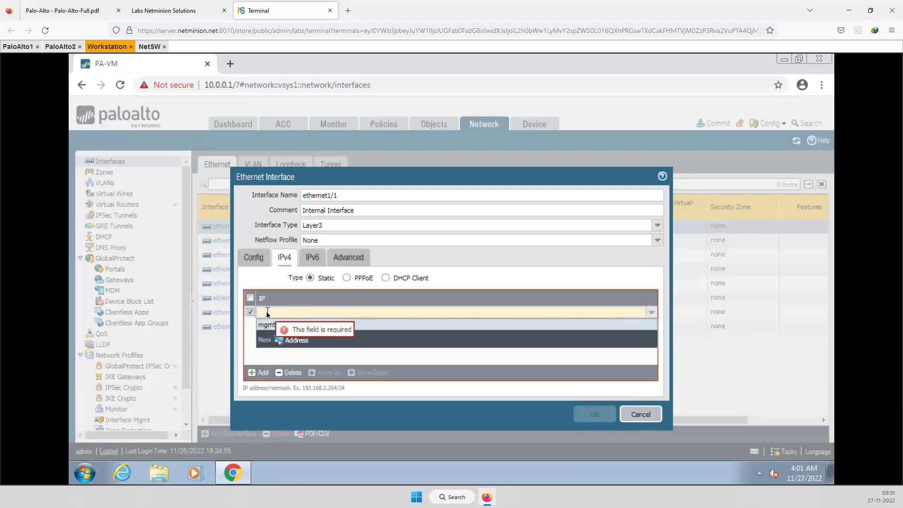
{"action": "type", "text": "1"}
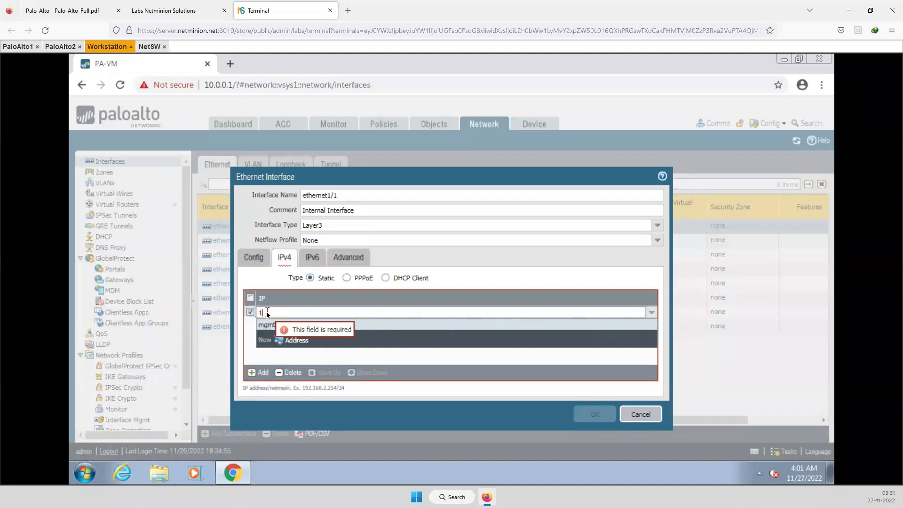
{"action": "type", "text": "92.168.2.1/24"}
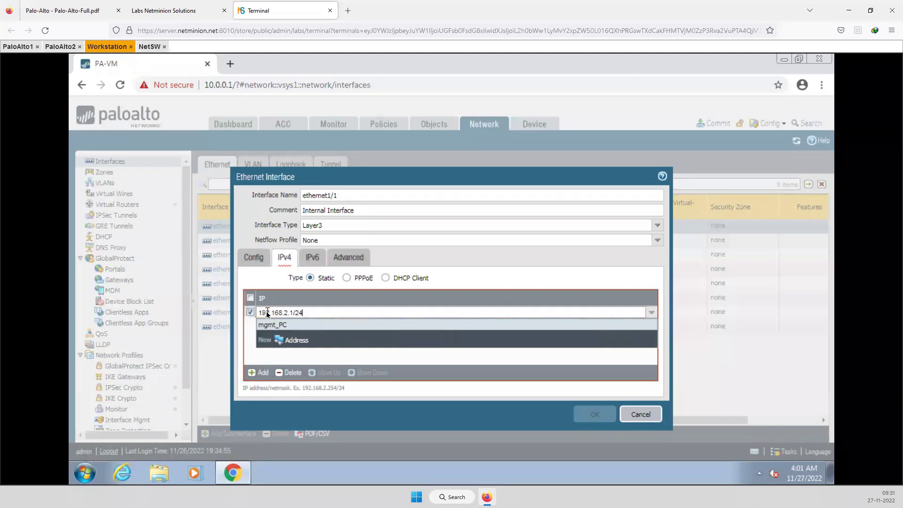
{"action": "left_click", "coordinate": [265, 353]}
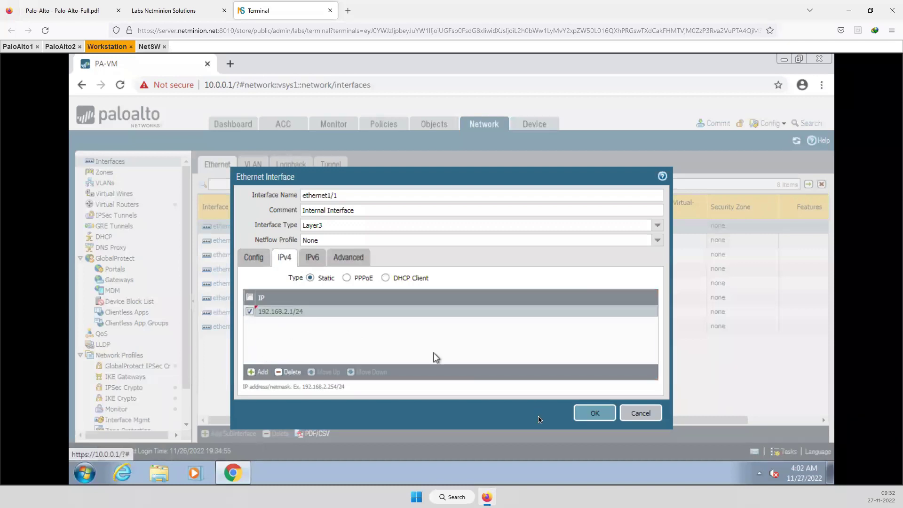
{"action": "left_click", "coordinate": [594, 413]}
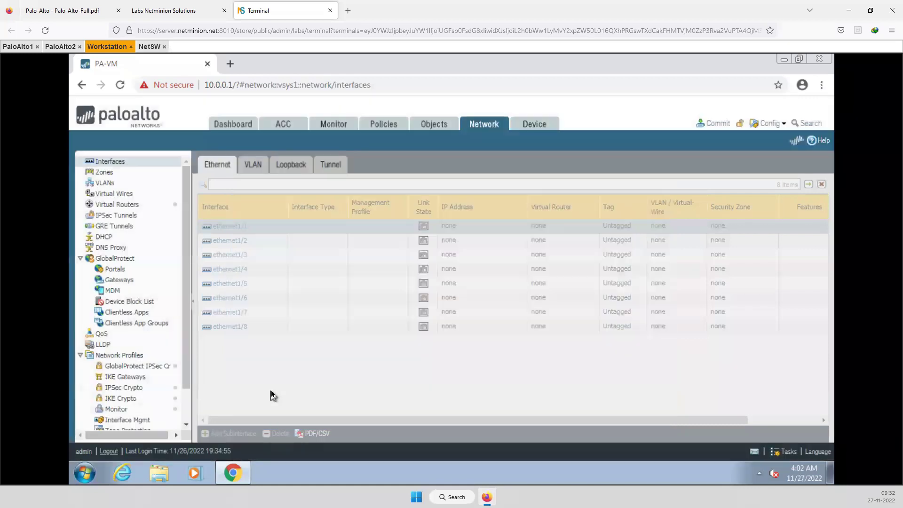
Make ethernet1/2 a Layer3 interface on the default virtual router
{"action": "left_click", "coordinate": [230, 242]}
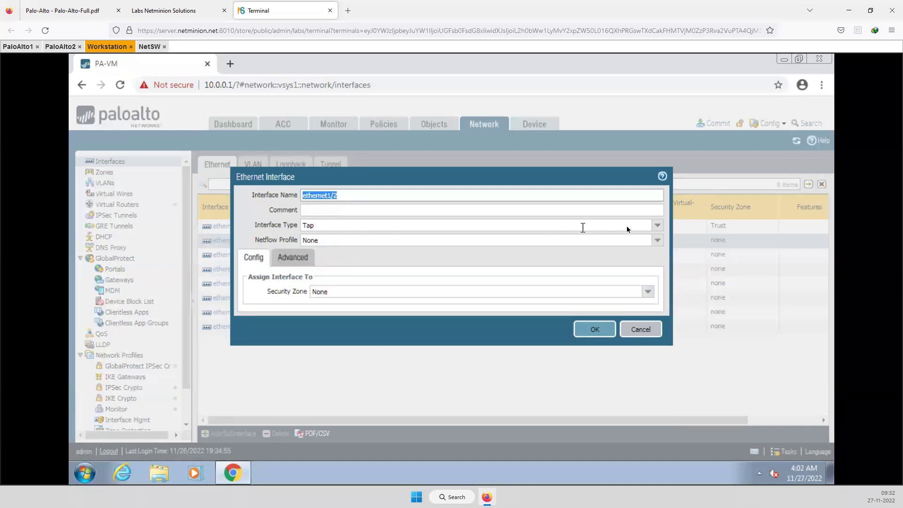
{"action": "left_click", "coordinate": [657, 225]}
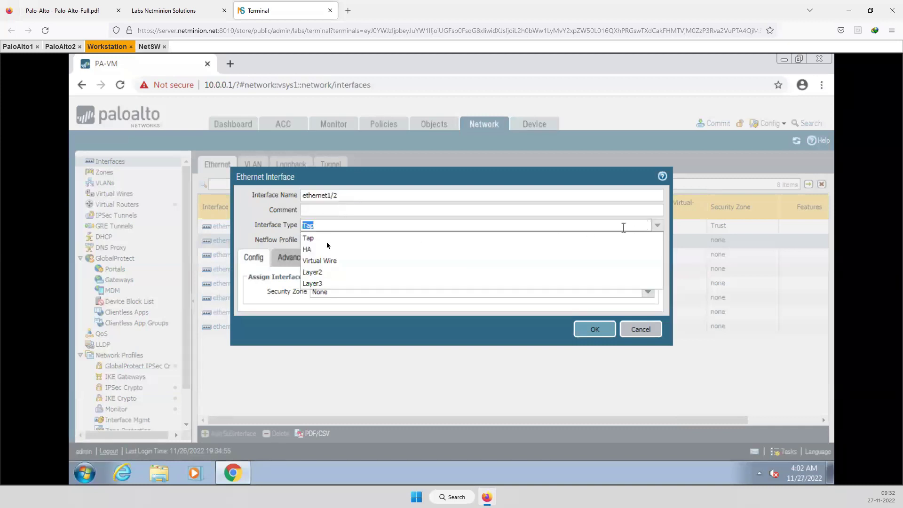
{"action": "left_click", "coordinate": [312, 283]}
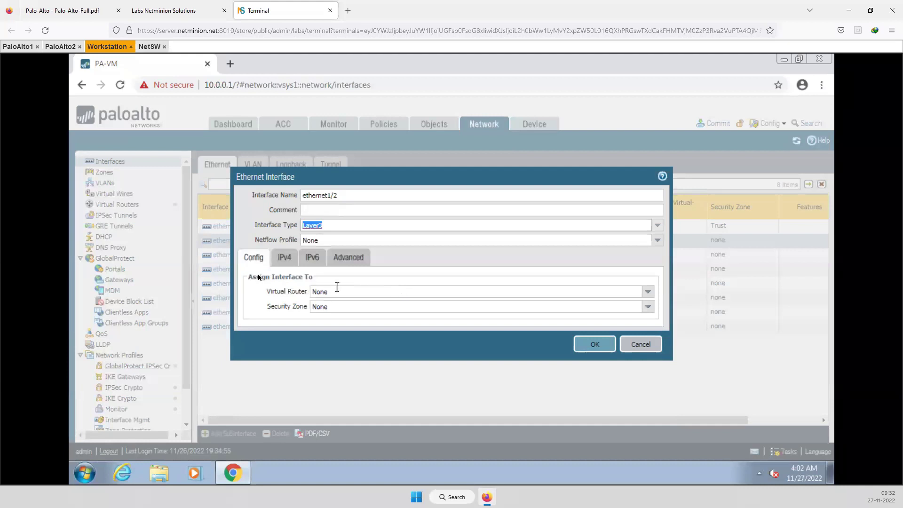
{"action": "left_click", "coordinate": [650, 295]}
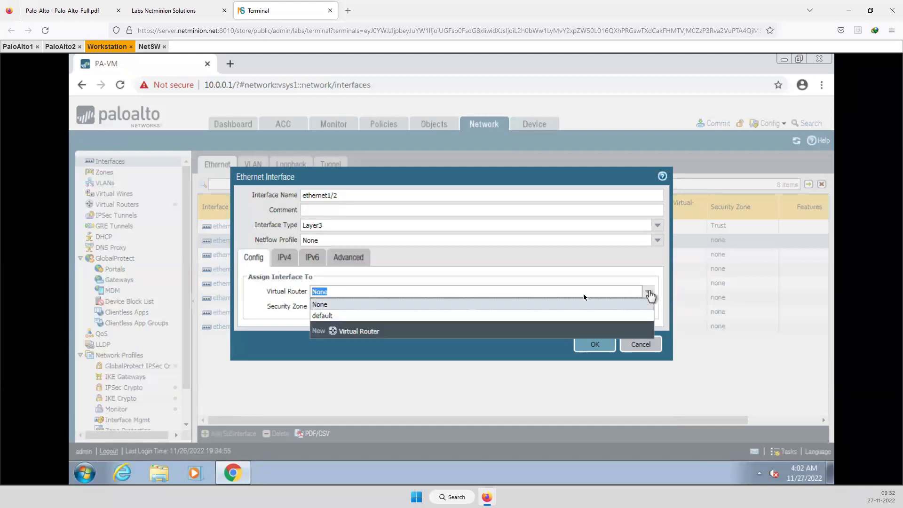
{"action": "left_click", "coordinate": [313, 315]}
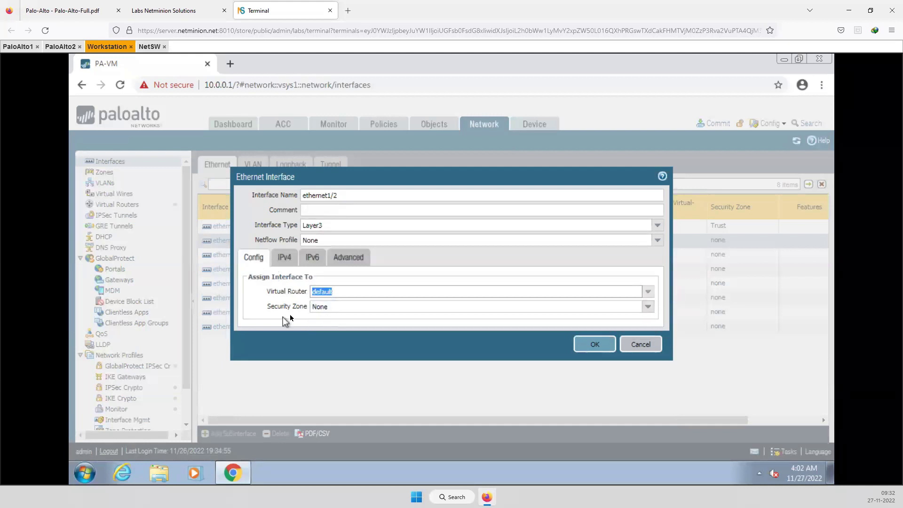
Create a new Untrust security zone and assign it to ethernet1/2
{"action": "left_click", "coordinate": [649, 312]}
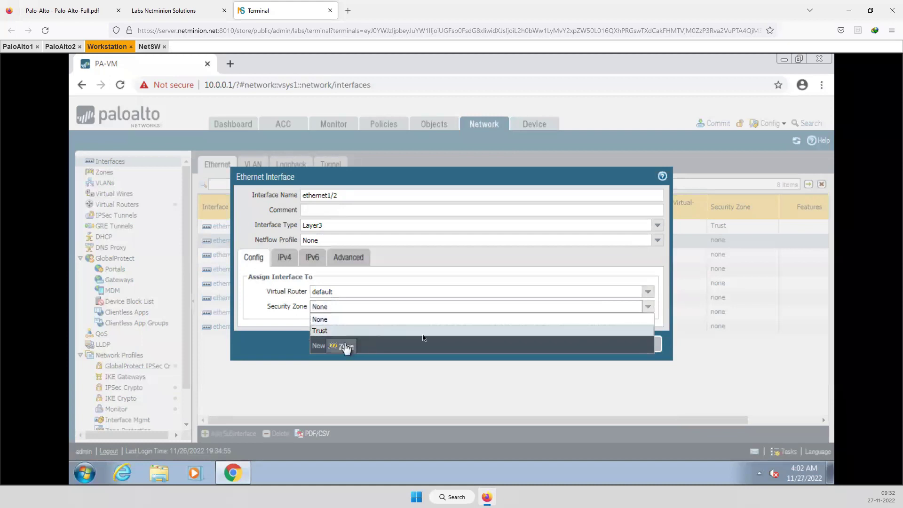
{"action": "left_click", "coordinate": [348, 346]}
{"action": "left_click", "coordinate": [340, 131]}
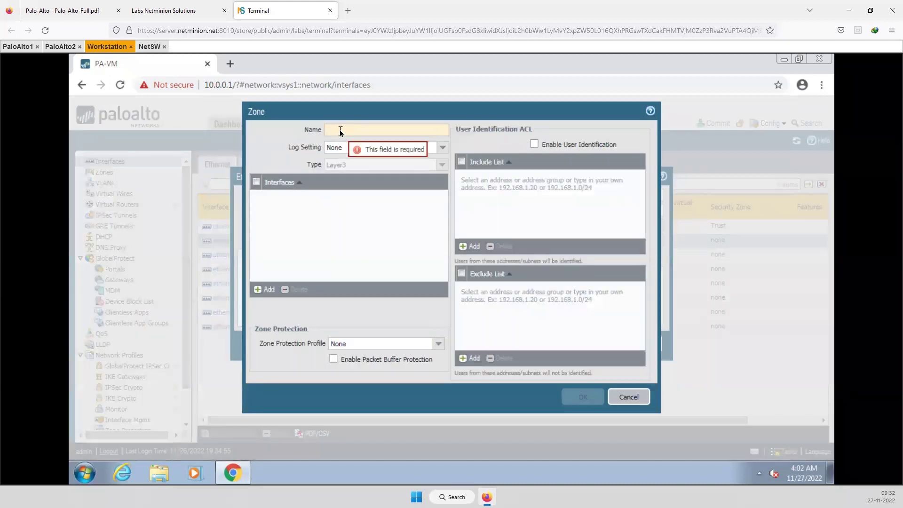
{"action": "type", "text": "U"}
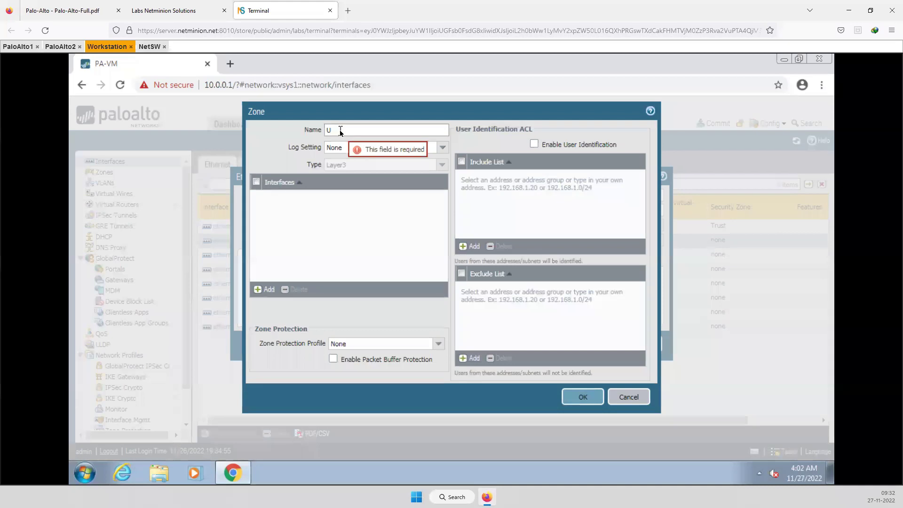
{"action": "type", "text": "ntrust"}
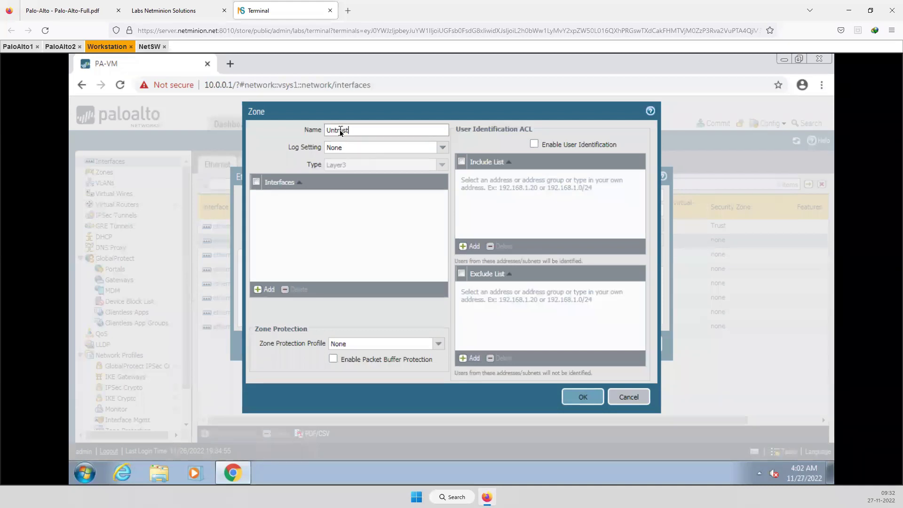
{"action": "left_click", "coordinate": [590, 400]}
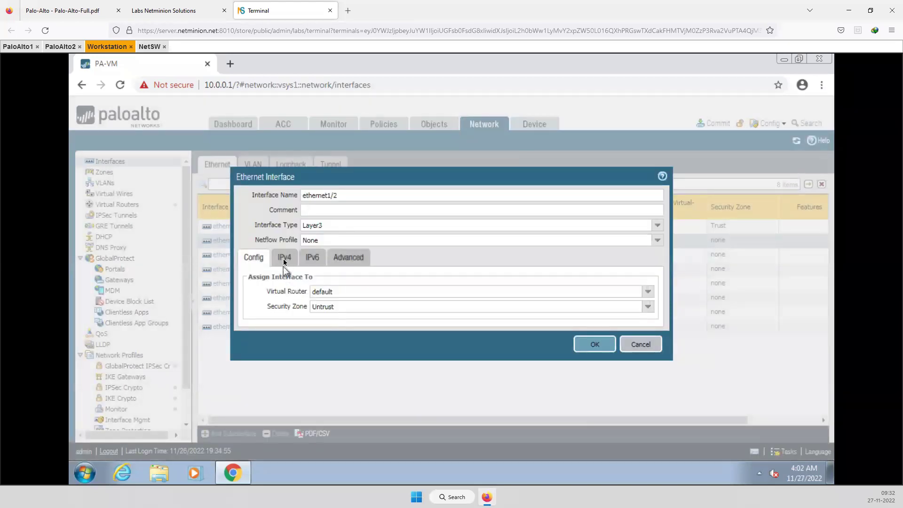
{"action": "left_click", "coordinate": [284, 257]}
Add an IPv4 address entry to ethernet1/2; saving fails with an invalid-address error
{"action": "left_click", "coordinate": [258, 372]}
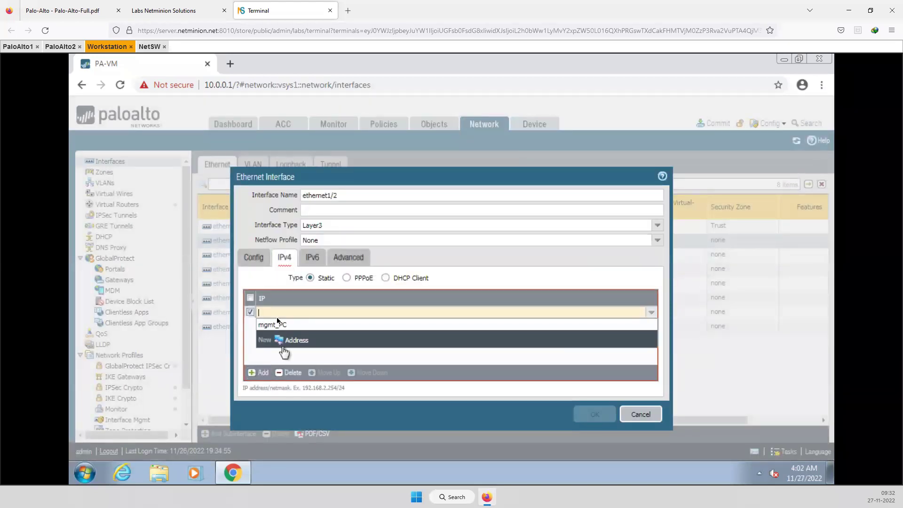
{"action": "type", "text": "100.1"}
{"action": "type", "text": ".01/24"}
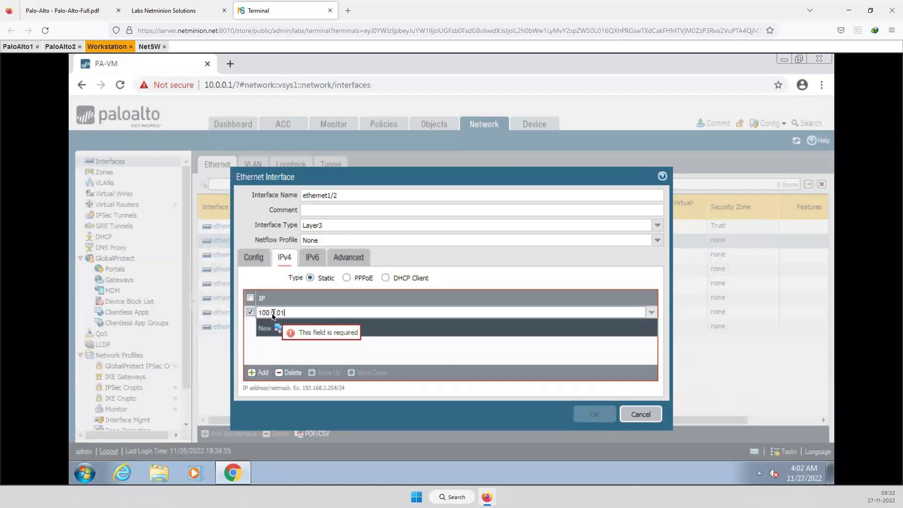
{"action": "left_click", "coordinate": [253, 360]}
{"action": "left_click", "coordinate": [596, 413]}
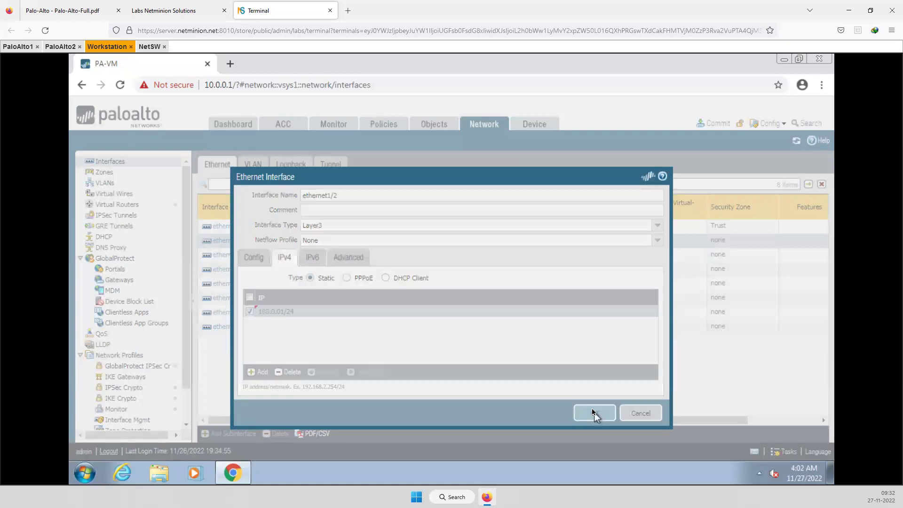
{"action": "left_click", "coordinate": [452, 317]}
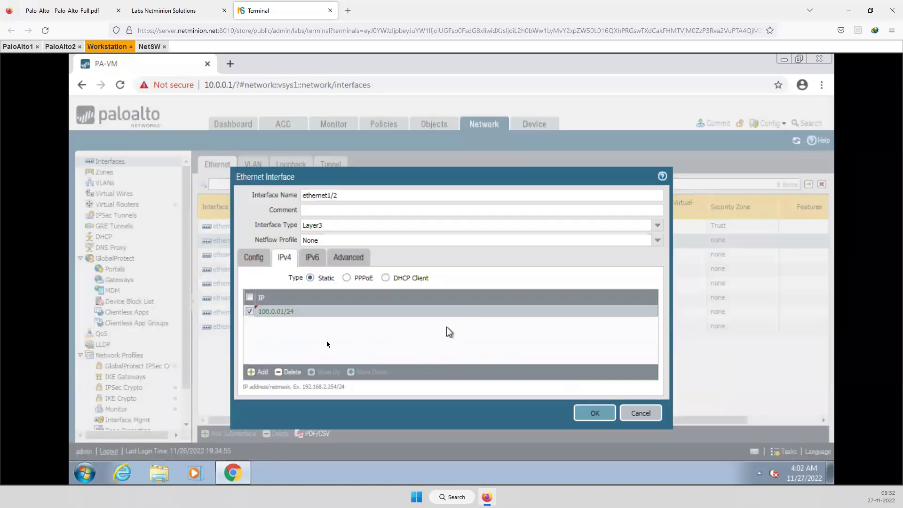
Correct the address to 100.0.0.1/24 and save the ethernet1/2 settings
{"action": "left_click", "coordinate": [296, 313]}
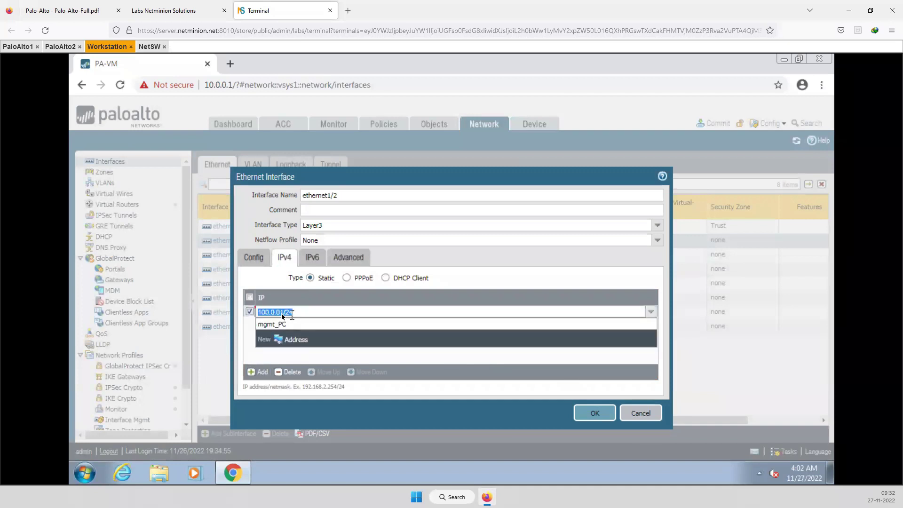
{"action": "left_click", "coordinate": [283, 315]}
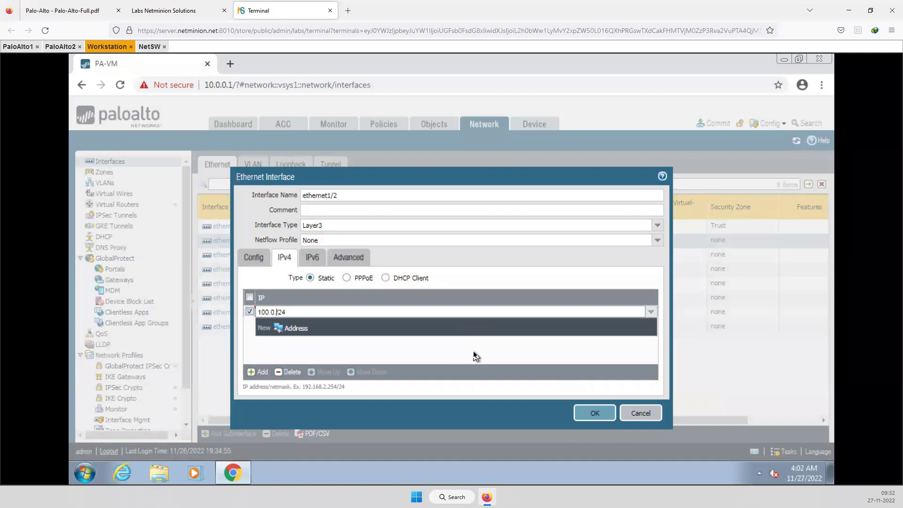
{"action": "type", "text": ".1"}
{"action": "left_click", "coordinate": [304, 355]}
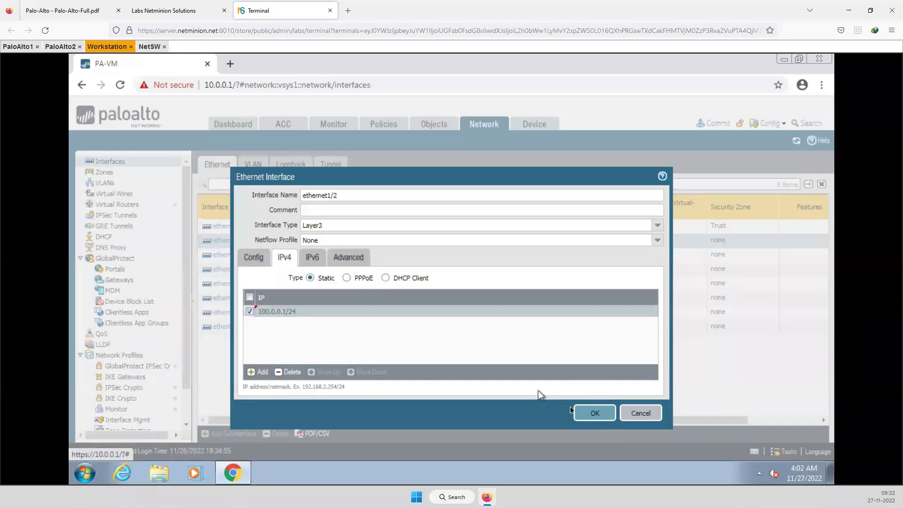
{"action": "left_click", "coordinate": [583, 414]}
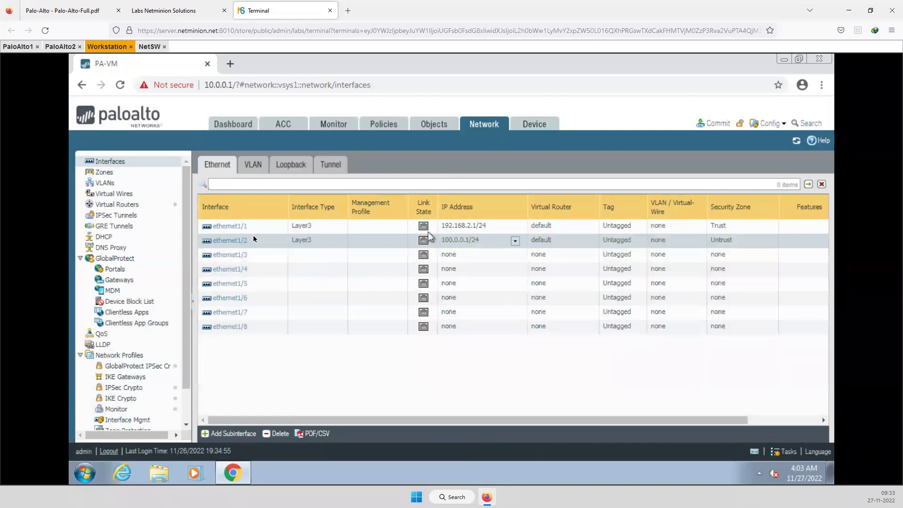
Show the Security rulebase and annotate intrazone-default as allowed Trust-to-Trust traffic
{"action": "left_click", "coordinate": [376, 130]}
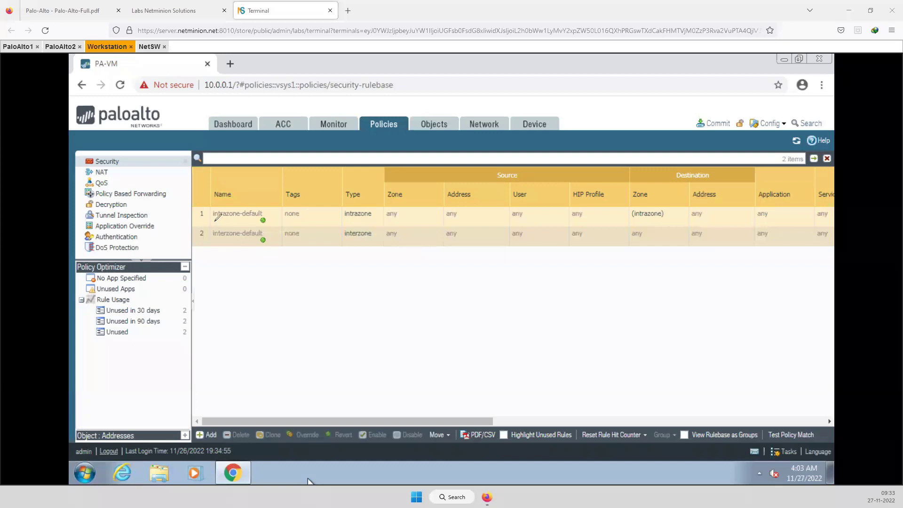
{"action": "left_click_drag", "start_coordinate": [227, 220], "coordinate": [263, 220]}
{"action": "left_click_drag", "start_coordinate": [263, 221], "coordinate": [318, 281]}
{"action": "mouse_move", "coordinate": [309, 316]}
{"action": "left_mouse_down"}
{"action": "mouse_move", "coordinate": [355, 288]}
{"action": "mouse_move", "coordinate": [378, 300]}
{"action": "mouse_move", "coordinate": [415, 284]}
{"action": "mouse_move", "coordinate": [400, 296]}
{"action": "mouse_move", "coordinate": [446, 294]}
{"action": "mouse_move", "coordinate": [457, 283]}
{"action": "mouse_move", "coordinate": [498, 288]}
{"action": "mouse_move", "coordinate": [557, 268]}
{"action": "mouse_move", "coordinate": [550, 290]}
{"action": "mouse_move", "coordinate": [570, 274]}
{"action": "mouse_move", "coordinate": [586, 282]}
{"action": "mouse_move", "coordinate": [596, 270]}
{"action": "mouse_move", "coordinate": [613, 283]}
{"action": "mouse_move", "coordinate": [636, 262]}
{"action": "mouse_move", "coordinate": [641, 276]}
{"action": "left_mouse_up"}
{"action": "left_click_drag", "start_coordinate": [631, 270], "coordinate": [639, 269]}
{"action": "mouse_move", "coordinate": [645, 259]}
{"action": "left_mouse_down"}
{"action": "mouse_move", "coordinate": [646, 275]}
{"action": "mouse_move", "coordinate": [691, 265]}
{"action": "mouse_move", "coordinate": [696, 282]}
{"action": "left_mouse_up"}
{"action": "mouse_move", "coordinate": [389, 353]}
{"action": "left_mouse_down"}
{"action": "mouse_move", "coordinate": [423, 347]}
{"action": "mouse_move", "coordinate": [418, 370]}
{"action": "left_mouse_up"}
{"action": "mouse_move", "coordinate": [423, 361]}
{"action": "left_mouse_down"}
{"action": "mouse_move", "coordinate": [478, 349]}
{"action": "mouse_move", "coordinate": [499, 324]}
{"action": "left_mouse_up"}
{"action": "mouse_move", "coordinate": [494, 326]}
{"action": "left_mouse_down"}
{"action": "mouse_move", "coordinate": [493, 344]}
{"action": "mouse_move", "coordinate": [509, 331]}
{"action": "mouse_move", "coordinate": [528, 339]}
{"action": "mouse_move", "coordinate": [550, 325]}
{"action": "mouse_move", "coordinate": [564, 333]}
{"action": "left_mouse_up"}
{"action": "mouse_move", "coordinate": [572, 325]}
{"action": "left_mouse_down"}
{"action": "mouse_move", "coordinate": [611, 329]}
{"action": "mouse_move", "coordinate": [626, 312]}
{"action": "left_mouse_up"}
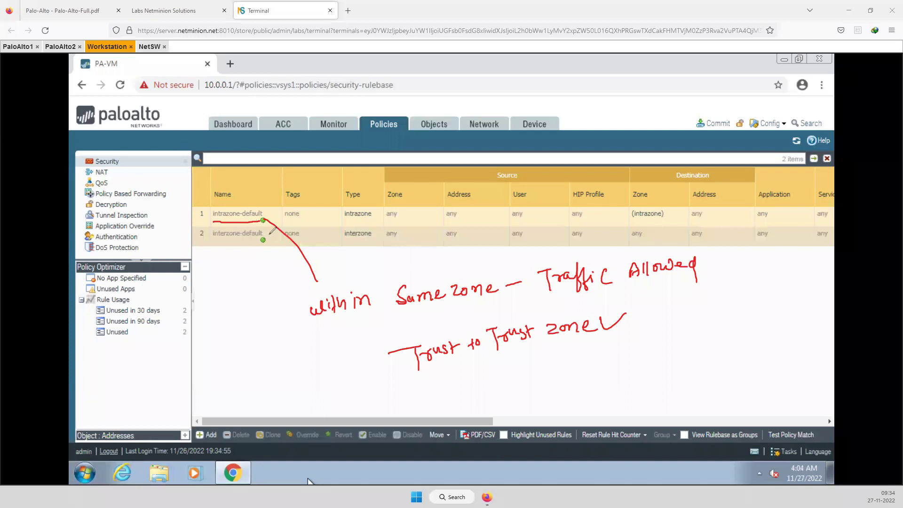
{"action": "mouse_move", "coordinate": [266, 221]}
{"action": "left_mouse_down"}
{"action": "mouse_move", "coordinate": [219, 220]}
{"action": "mouse_move", "coordinate": [244, 249]}
{"action": "mouse_move", "coordinate": [261, 219]}
{"action": "left_mouse_up"}
{"action": "left_click_drag", "start_coordinate": [234, 246], "coordinate": [226, 284]}
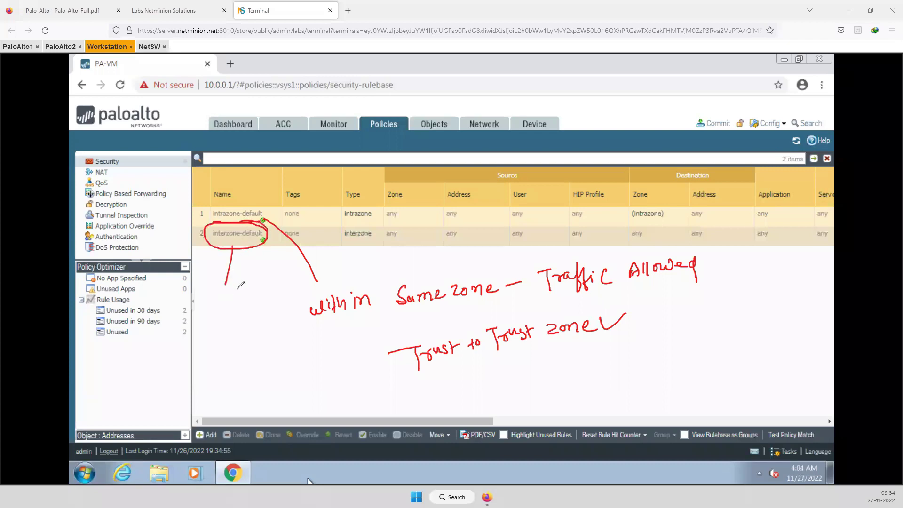
{"action": "mouse_move", "coordinate": [225, 285]}
{"action": "left_mouse_down"}
{"action": "mouse_move", "coordinate": [219, 318]}
{"action": "mouse_move", "coordinate": [234, 367]}
{"action": "mouse_move", "coordinate": [277, 372]}
{"action": "mouse_move", "coordinate": [268, 381]}
{"action": "mouse_move", "coordinate": [324, 371]}
{"action": "mouse_move", "coordinate": [361, 390]}
{"action": "mouse_move", "coordinate": [380, 389]}
{"action": "mouse_move", "coordinate": [379, 378]}
{"action": "mouse_move", "coordinate": [393, 393]}
{"action": "mouse_move", "coordinate": [428, 388]}
{"action": "mouse_move", "coordinate": [441, 372]}
{"action": "mouse_move", "coordinate": [433, 375]}
{"action": "mouse_move", "coordinate": [469, 386]}
{"action": "mouse_move", "coordinate": [497, 376]}
{"action": "mouse_move", "coordinate": [539, 382]}
{"action": "mouse_move", "coordinate": [546, 370]}
{"action": "mouse_move", "coordinate": [578, 361]}
{"action": "mouse_move", "coordinate": [587, 384]}
{"action": "mouse_move", "coordinate": [614, 373]}
{"action": "mouse_move", "coordinate": [648, 376]}
{"action": "mouse_move", "coordinate": [703, 353]}
{"action": "mouse_move", "coordinate": [710, 364]}
{"action": "mouse_move", "coordinate": [743, 352]}
{"action": "mouse_move", "coordinate": [752, 375]}
{"action": "left_mouse_up"}
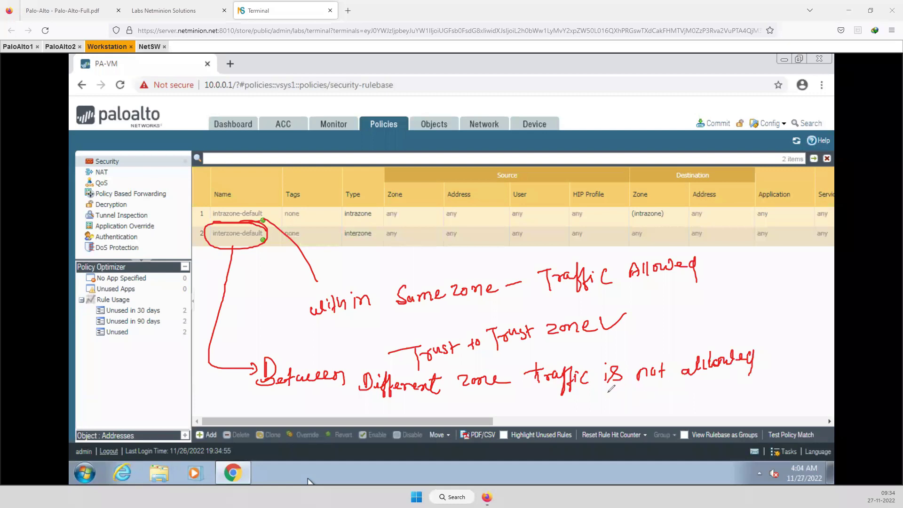
{"action": "left_click_drag", "start_coordinate": [583, 404], "coordinate": [606, 401]}
{"action": "mouse_move", "coordinate": [596, 402]}
{"action": "left_mouse_down"}
{"action": "mouse_move", "coordinate": [597, 418]}
{"action": "mouse_move", "coordinate": [616, 404]}
{"action": "mouse_move", "coordinate": [670, 398]}
{"action": "mouse_move", "coordinate": [657, 396]}
{"action": "mouse_move", "coordinate": [717, 403]}
{"action": "mouse_move", "coordinate": [752, 397]}
{"action": "mouse_move", "coordinate": [758, 379]}
{"action": "mouse_move", "coordinate": [773, 382]}
{"action": "mouse_move", "coordinate": [774, 407]}
{"action": "mouse_move", "coordinate": [758, 399]}
{"action": "mouse_move", "coordinate": [776, 407]}
{"action": "left_mouse_up"}
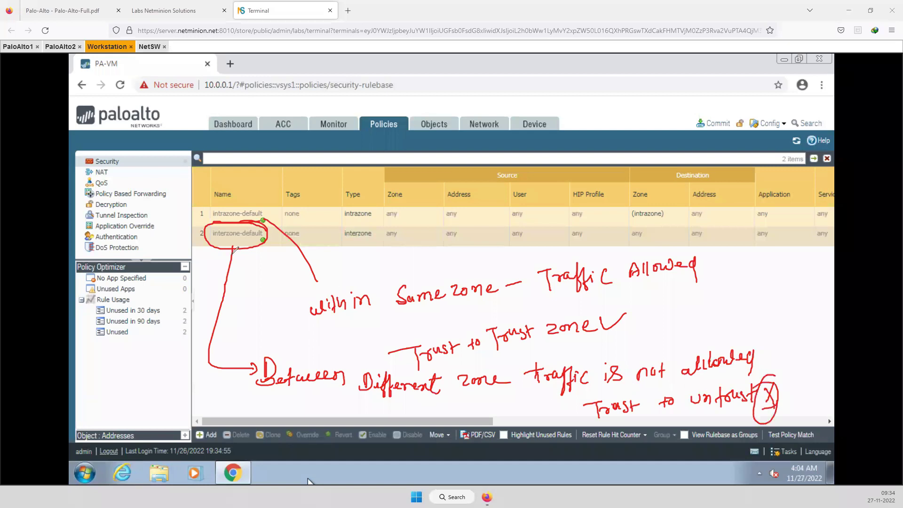
{"action": "mouse_move", "coordinate": [220, 202]}
{"action": "left_mouse_down"}
{"action": "mouse_move", "coordinate": [236, 267]}
{"action": "mouse_move", "coordinate": [219, 203]}
{"action": "left_mouse_up"}
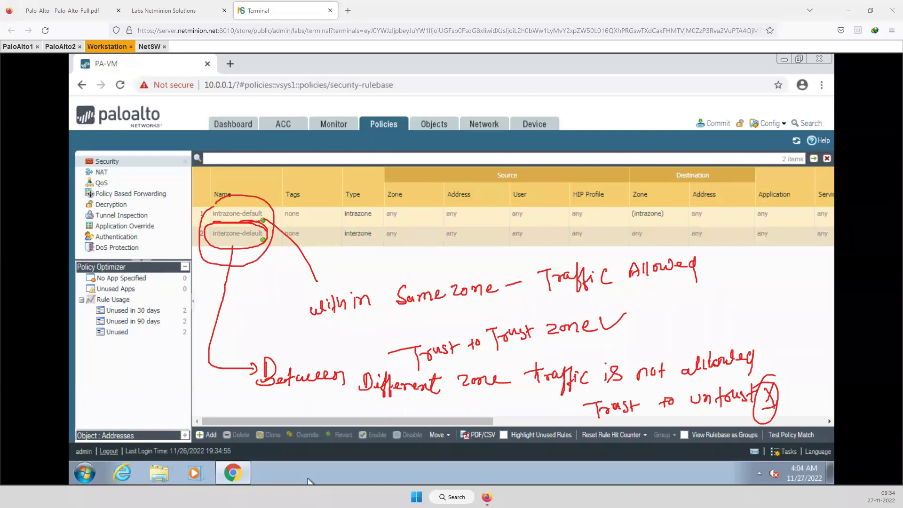
{"action": "key", "text": "Escape"}
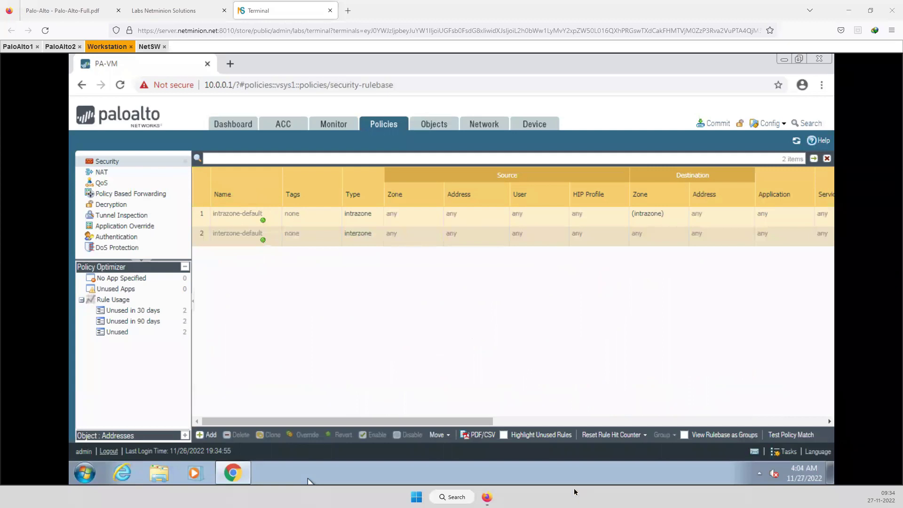
{"action": "left_click_drag", "start_coordinate": [451, 421], "coordinate": [538, 422]}
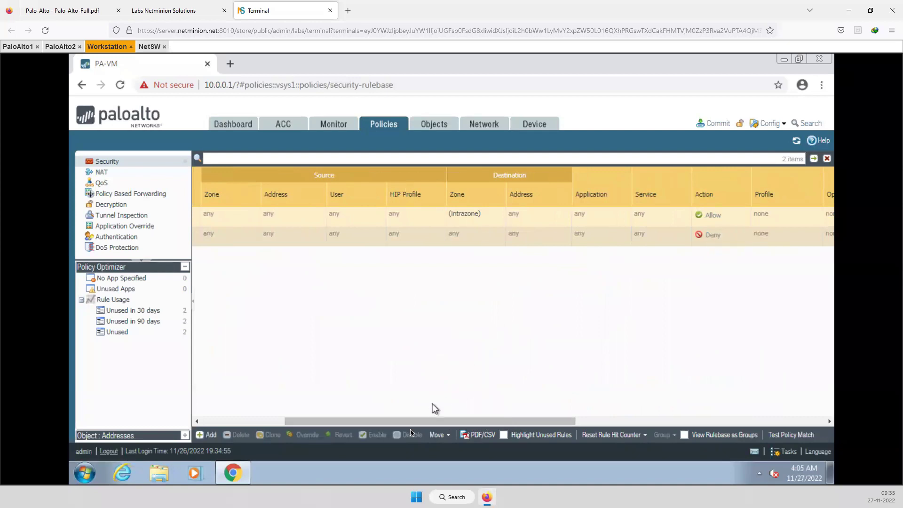
{"action": "left_click_drag", "start_coordinate": [408, 421], "coordinate": [328, 410]}
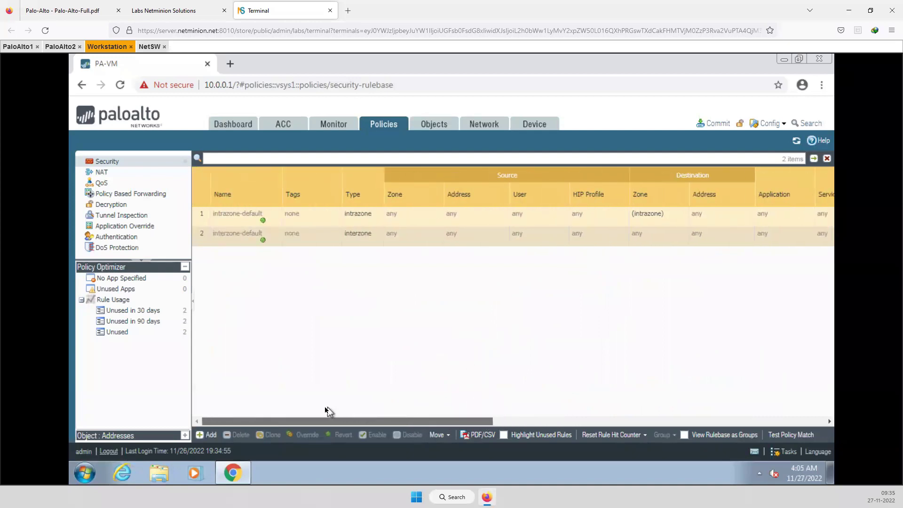
Add a new security rule named Allow_trust_to_untrust_ping
{"action": "left_click", "coordinate": [209, 435]}
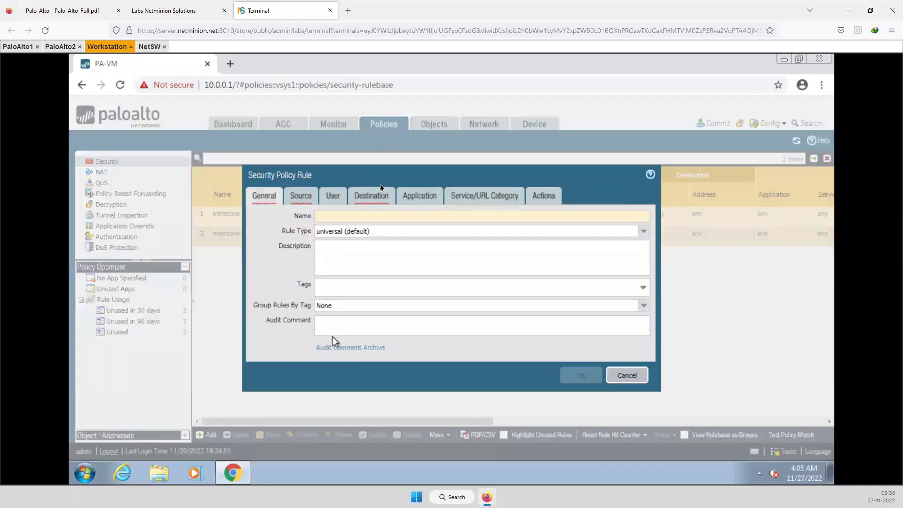
{"action": "left_click", "coordinate": [323, 215]}
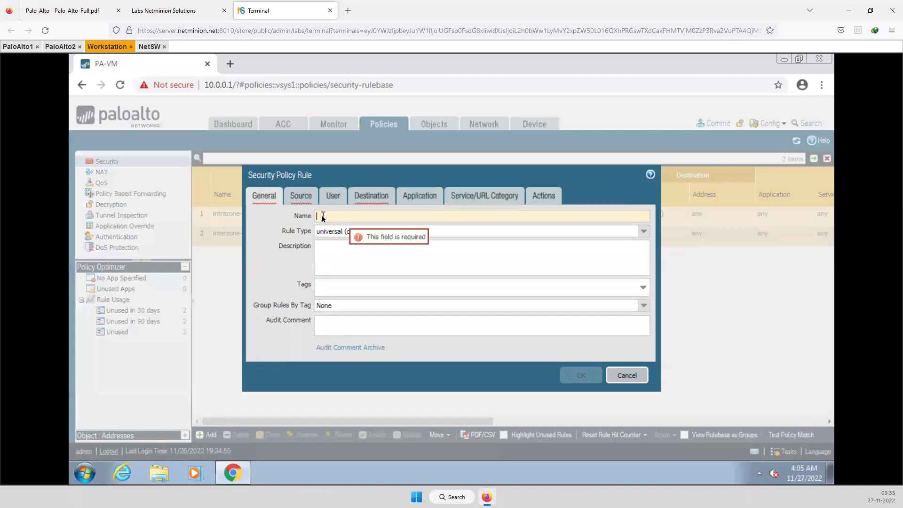
{"action": "type", "text": "Allow"}
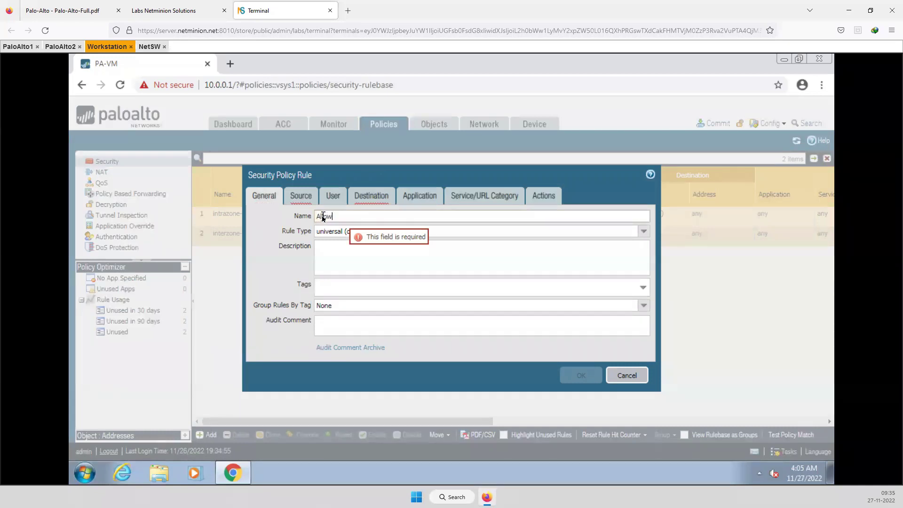
{"action": "type", "text": "_trust"}
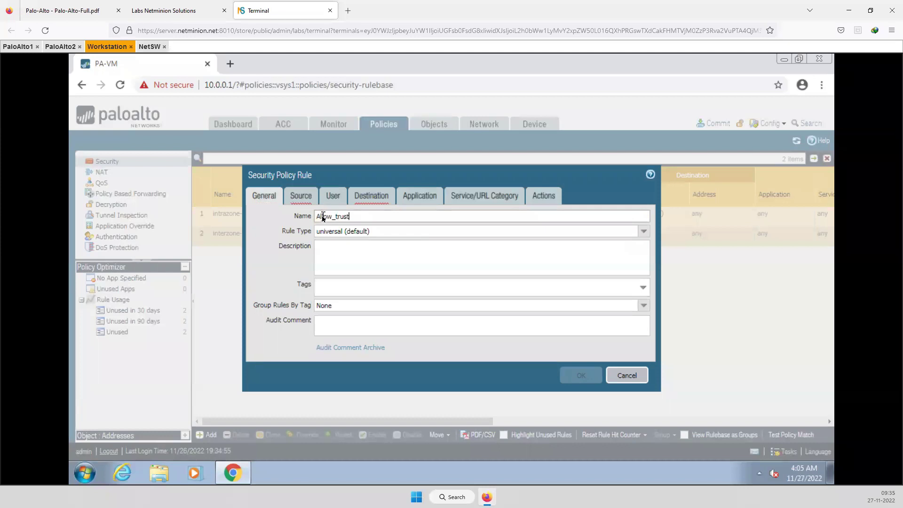
{"action": "type", "text": "_to"}
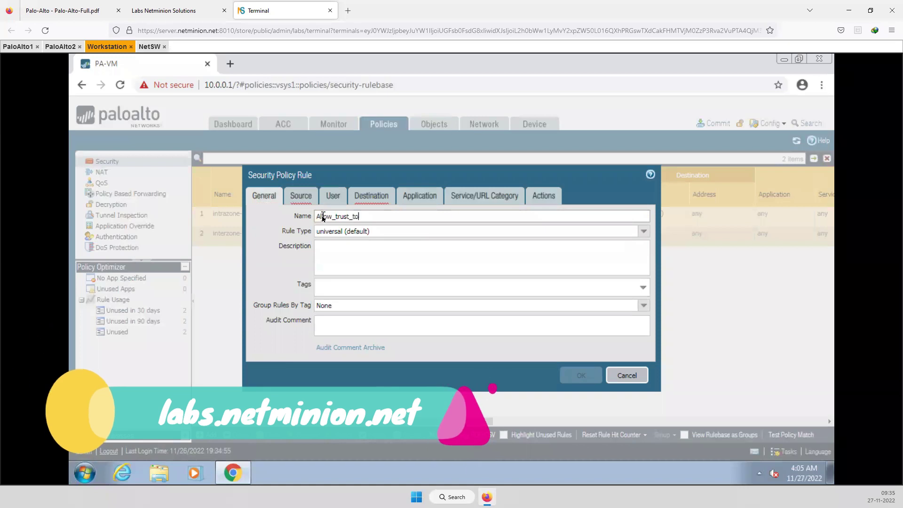
{"action": "type", "text": "_u"}
{"action": "type", "text": "ntrup"}
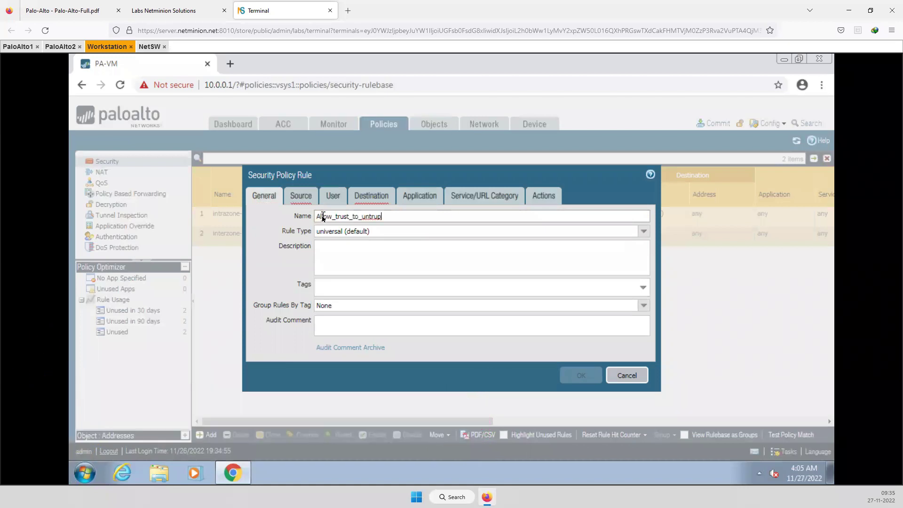
{"action": "key", "text": "BackSpace"}
{"action": "type", "text": "st_ping"}
Set the rule's source zone to Trust and source address to 192.168.2.10
{"action": "left_click", "coordinate": [300, 200]}
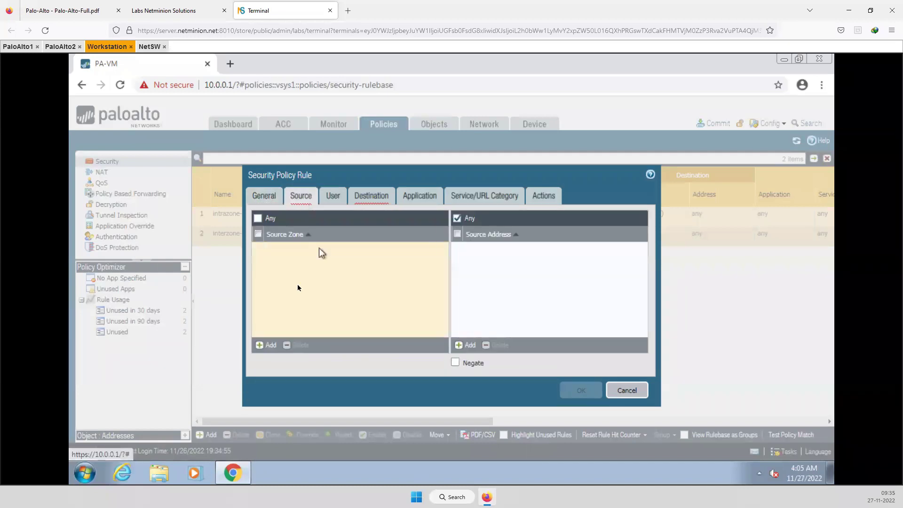
{"action": "left_click", "coordinate": [261, 345]}
{"action": "left_click", "coordinate": [279, 262]}
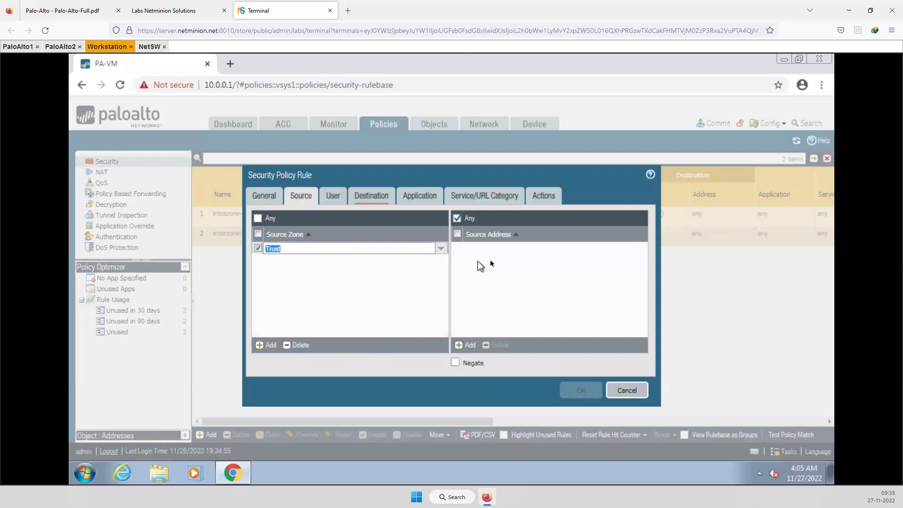
{"action": "left_click", "coordinate": [368, 287]}
{"action": "left_click", "coordinate": [466, 345]}
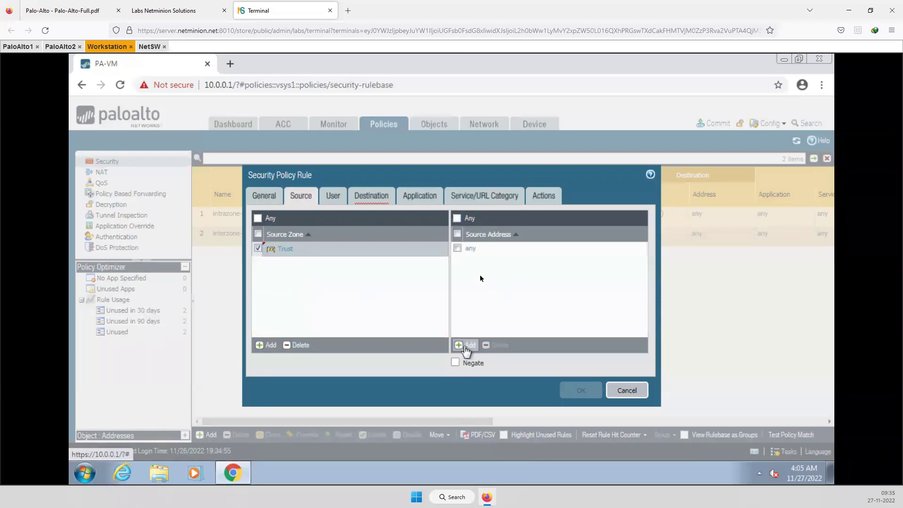
{"action": "type", "text": "192"}
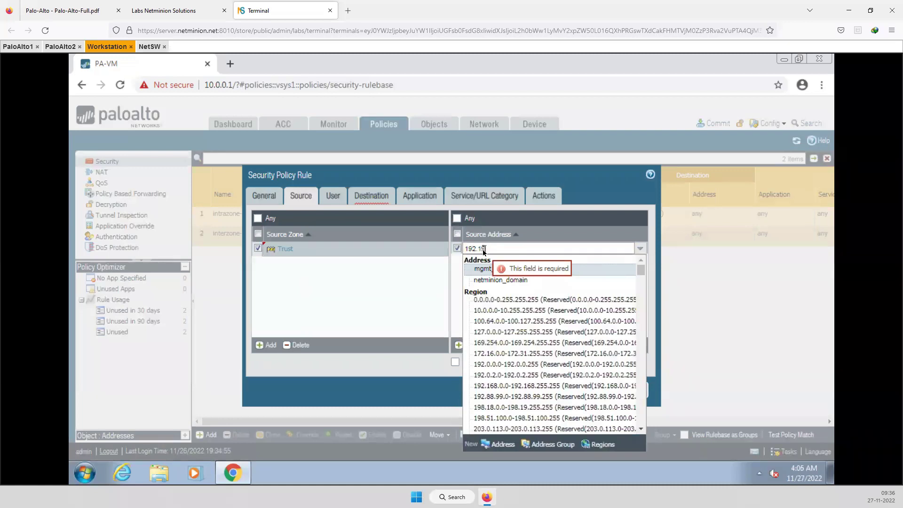
{"action": "type", "text": ".16"}
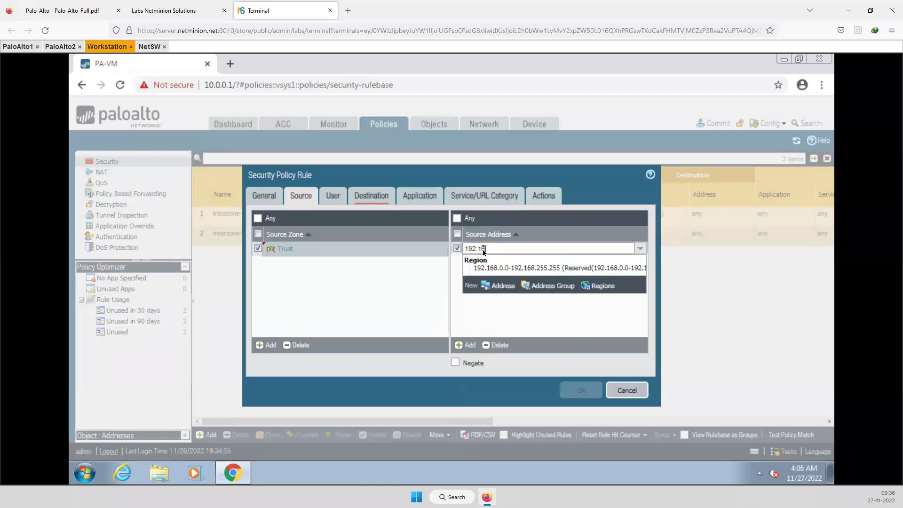
{"action": "type", "text": "8.2.10"}
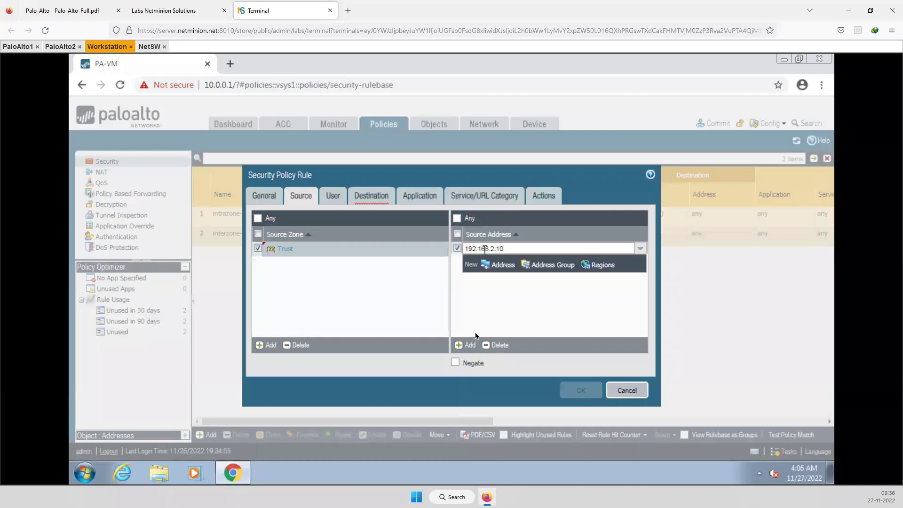
{"action": "left_click", "coordinate": [500, 314]}
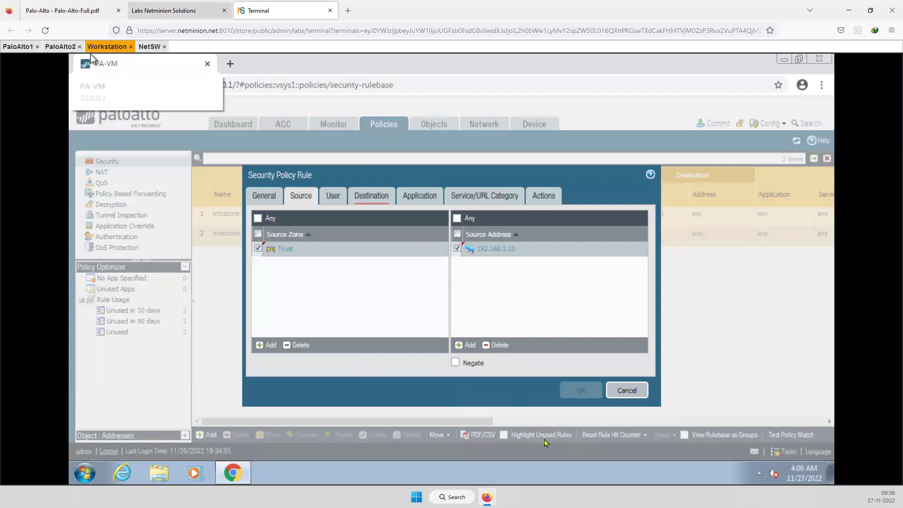
{"action": "key", "text": "ctrl+shift+Tab"}
{"action": "left_click", "coordinate": [263, 14]}
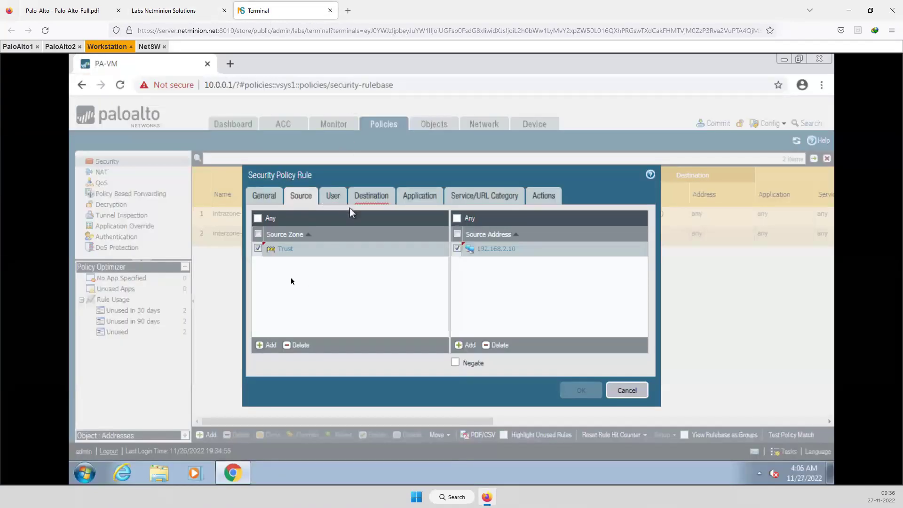
Set the rule's destination zone to Untrust and destination address to 100.0.0.10
{"action": "left_click", "coordinate": [333, 196]}
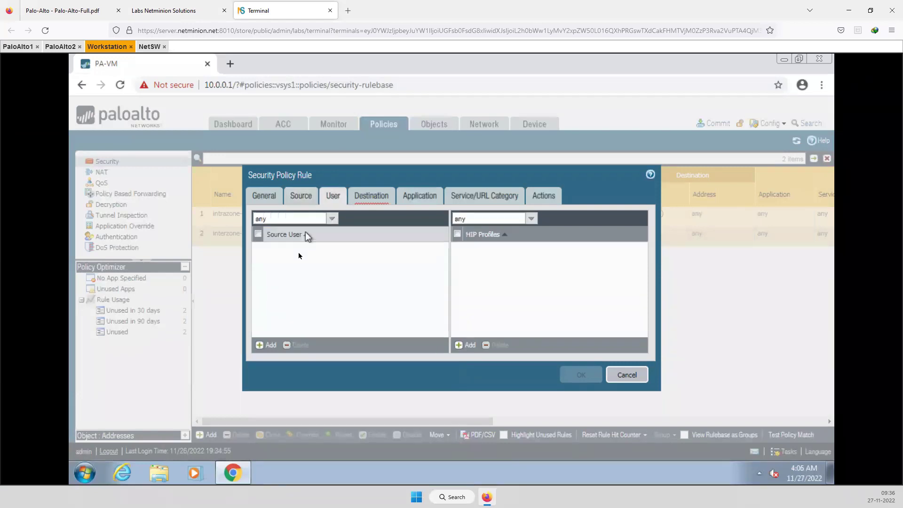
{"action": "left_click", "coordinate": [370, 196]}
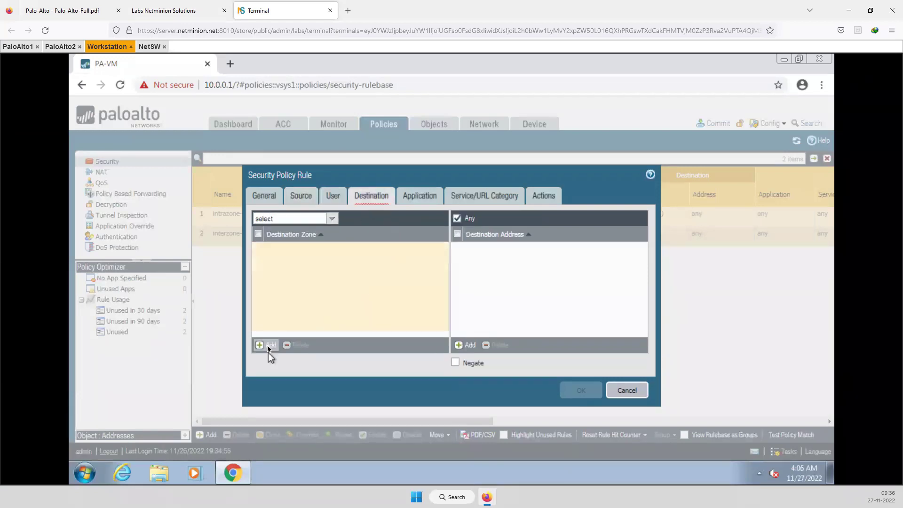
{"action": "left_click", "coordinate": [269, 347]}
{"action": "left_click", "coordinate": [285, 275]}
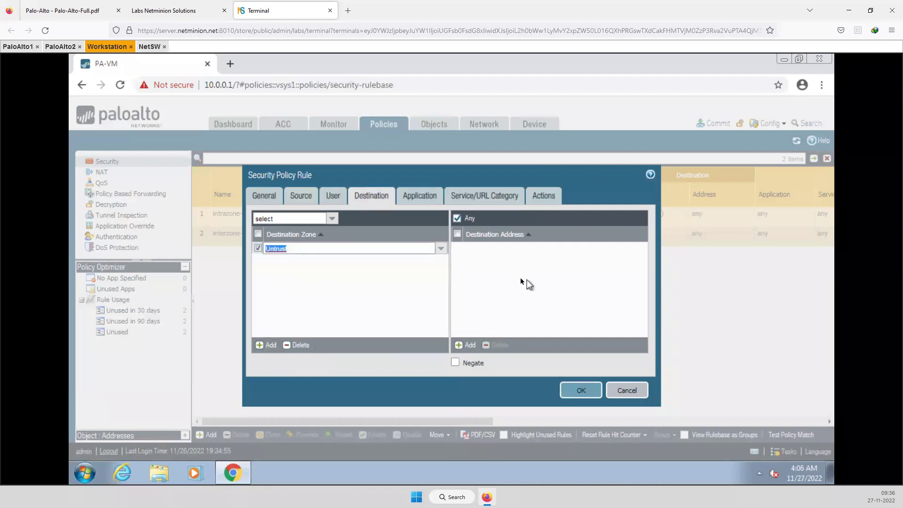
{"action": "left_click", "coordinate": [459, 345]}
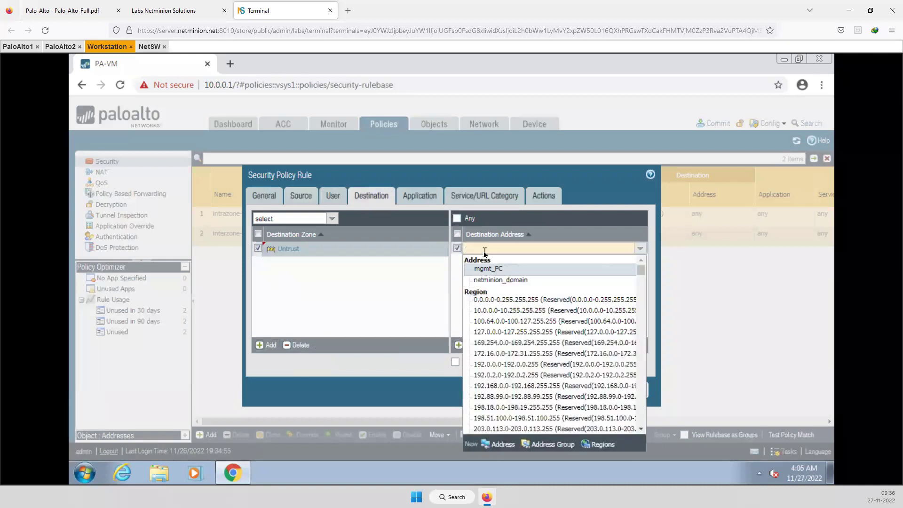
{"action": "type", "text": "100.0.0.10"}
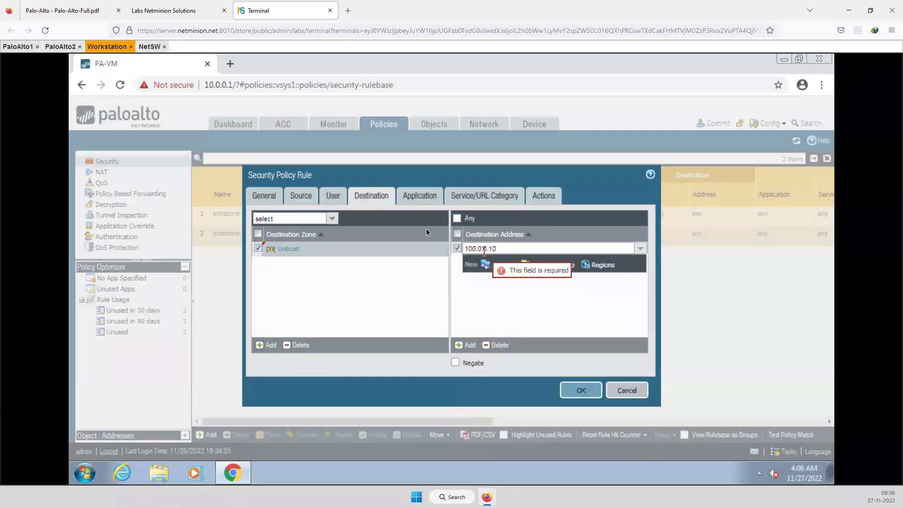
{"action": "left_click", "coordinate": [401, 268]}
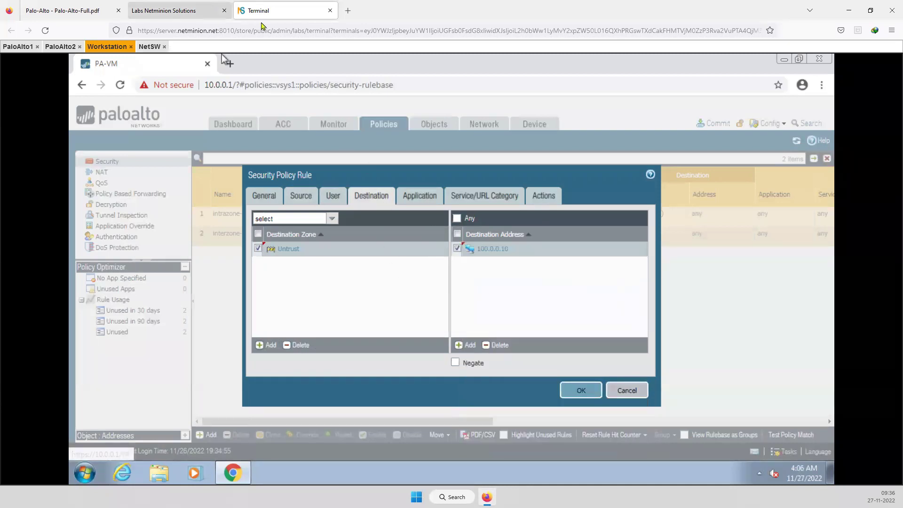
{"action": "left_click", "coordinate": [214, 13]}
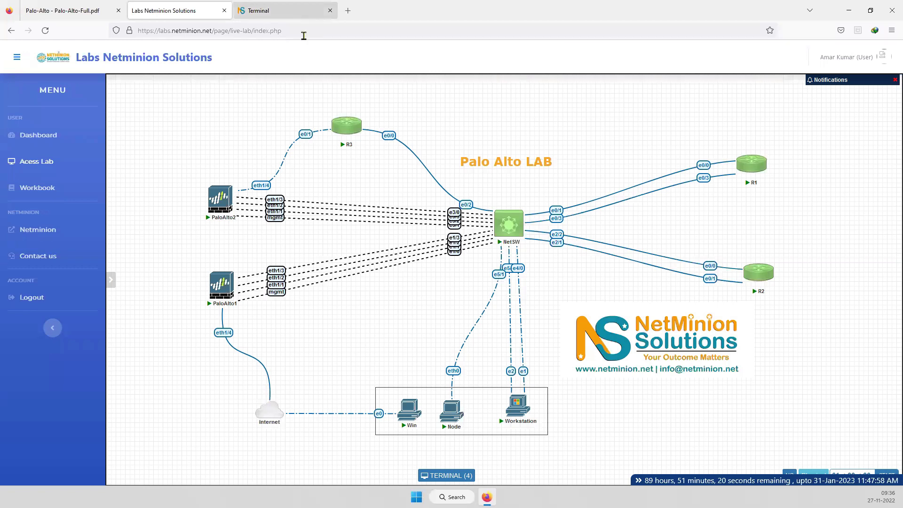
{"action": "left_click", "coordinate": [261, 9]}
{"action": "left_click", "coordinate": [419, 198]}
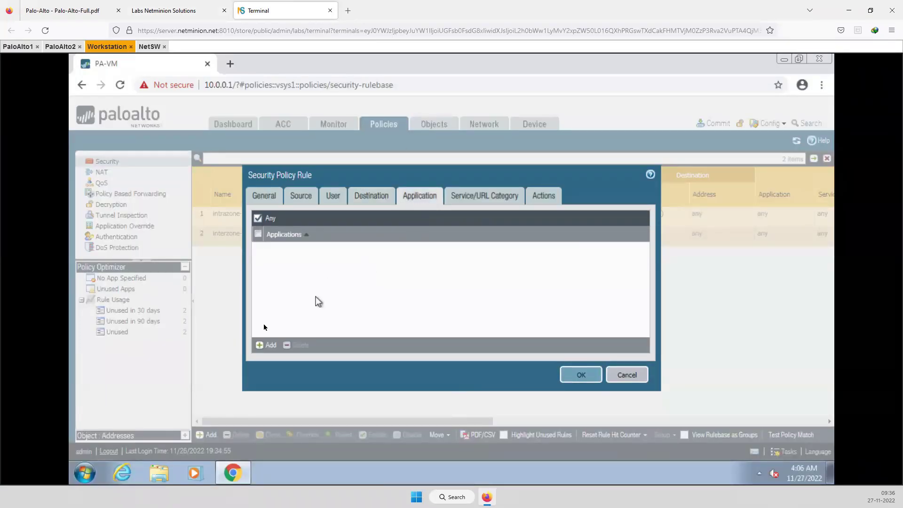
Add the ping application, confirm the Allow action, and save the rule
{"action": "left_click", "coordinate": [266, 345]}
{"action": "type", "text": "ping"}
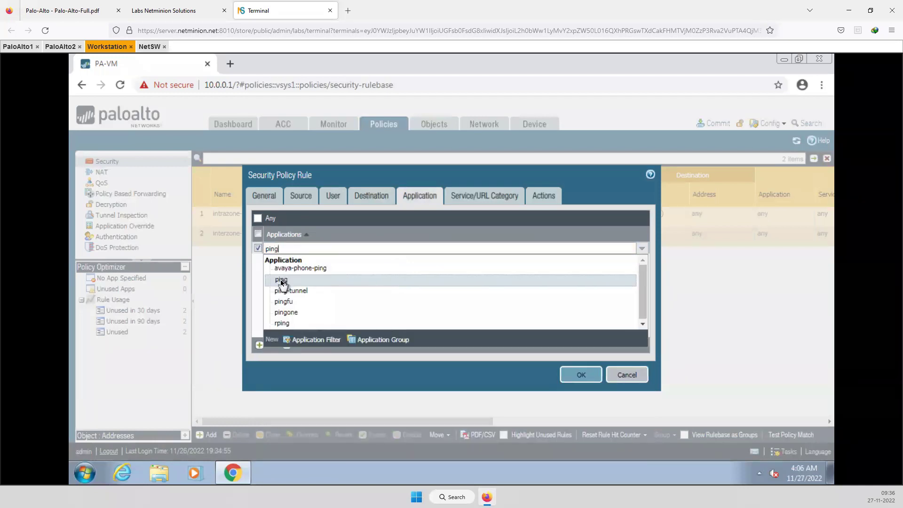
{"action": "left_click", "coordinate": [282, 279]}
{"action": "left_click", "coordinate": [356, 297]}
{"action": "left_click", "coordinate": [480, 200]}
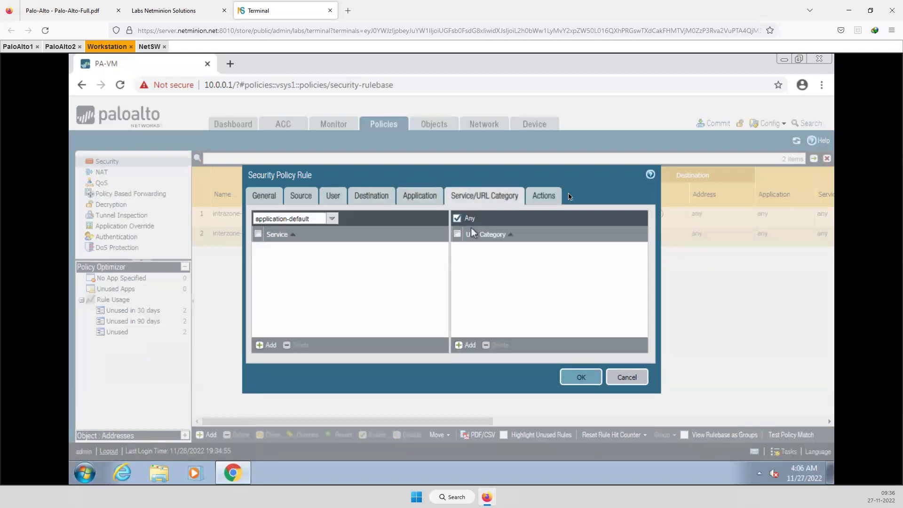
{"action": "left_click", "coordinate": [543, 196]}
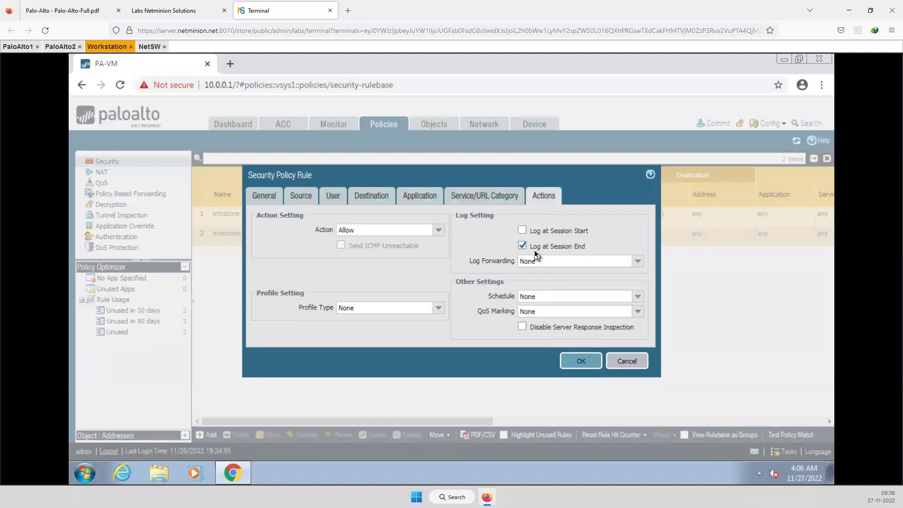
{"action": "left_click", "coordinate": [580, 360]}
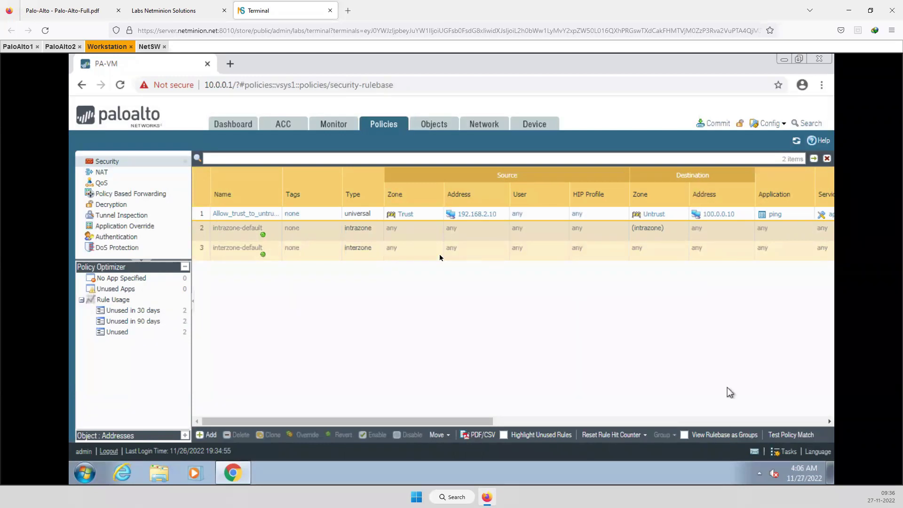
Commit all configuration changes to the firewall and close the success status
{"action": "left_click", "coordinate": [717, 123]}
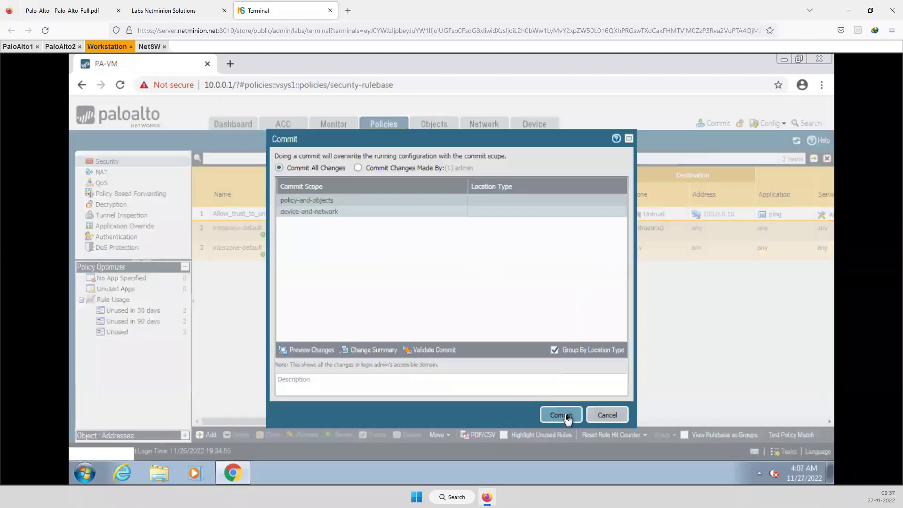
{"action": "left_click", "coordinate": [566, 416]}
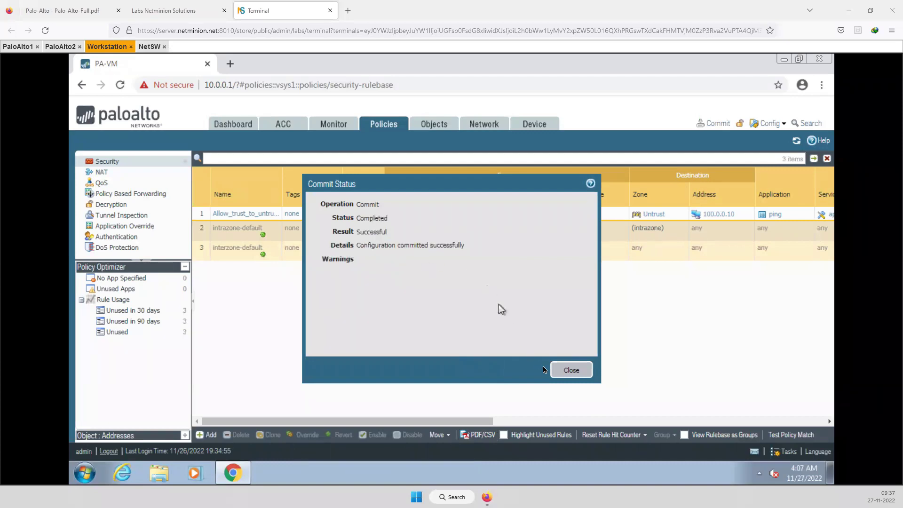
{"action": "left_click", "coordinate": [578, 374]}
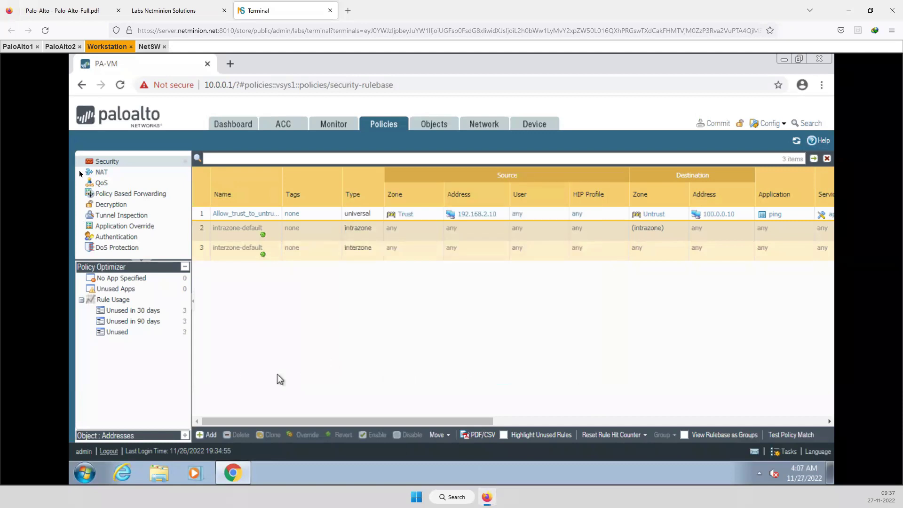
Back on the workstation, open Network Connections through Control Panel's Network and Sharing Center
{"action": "left_click", "coordinate": [154, 10]}
{"action": "mouse_move", "coordinate": [532, 416]}
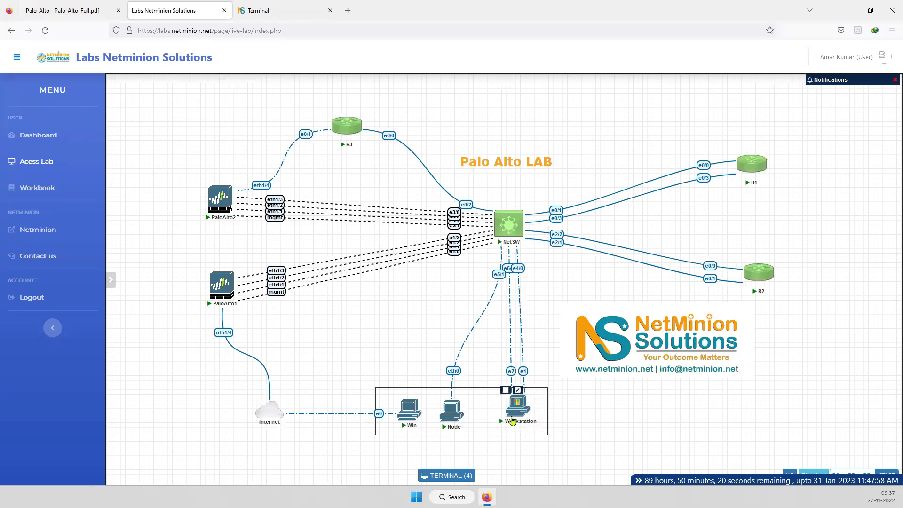
{"action": "left_click", "coordinate": [260, 11]}
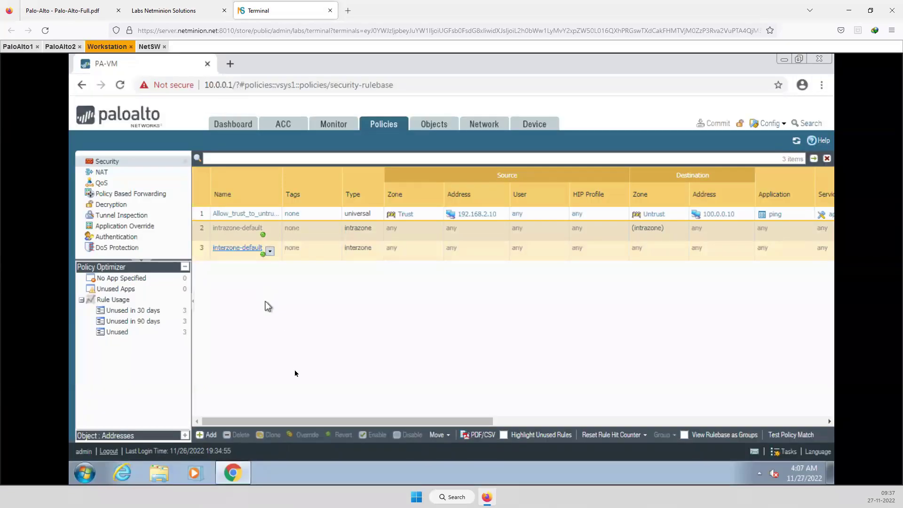
{"action": "left_click", "coordinate": [79, 470]}
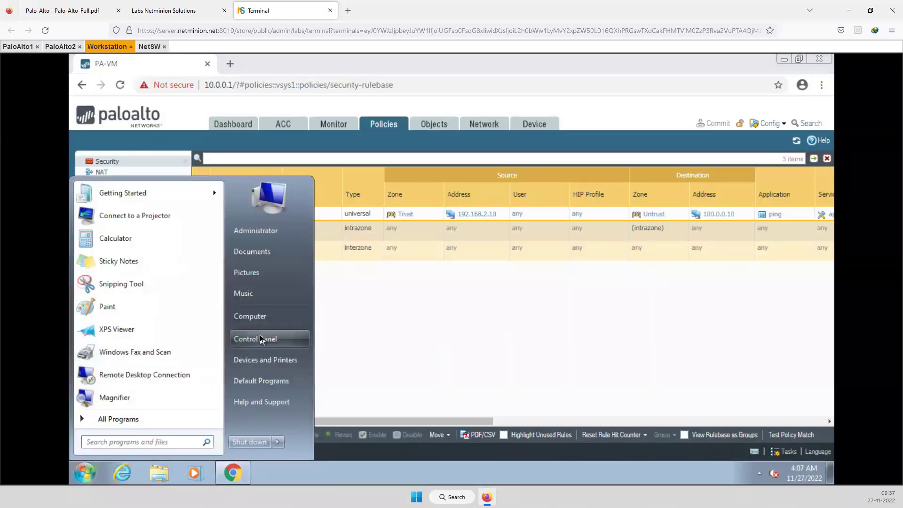
{"action": "left_click", "coordinate": [260, 338]}
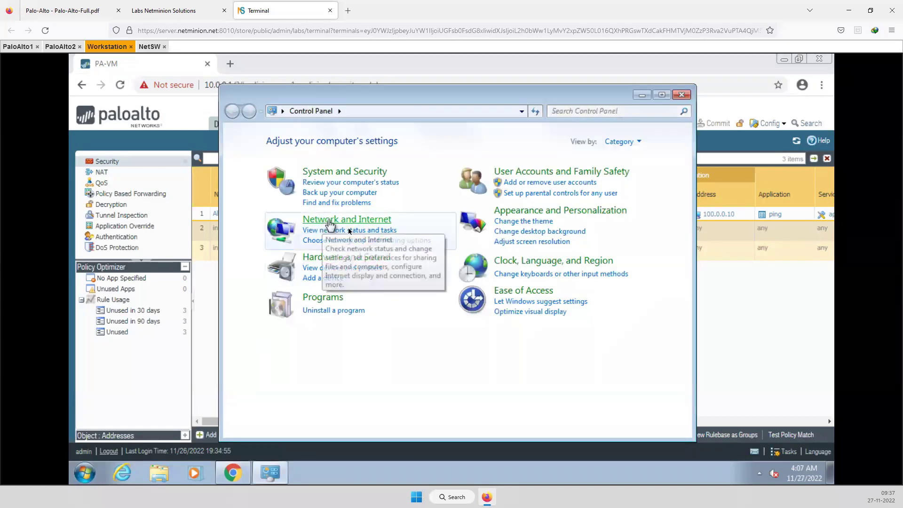
{"action": "left_click", "coordinate": [330, 224]}
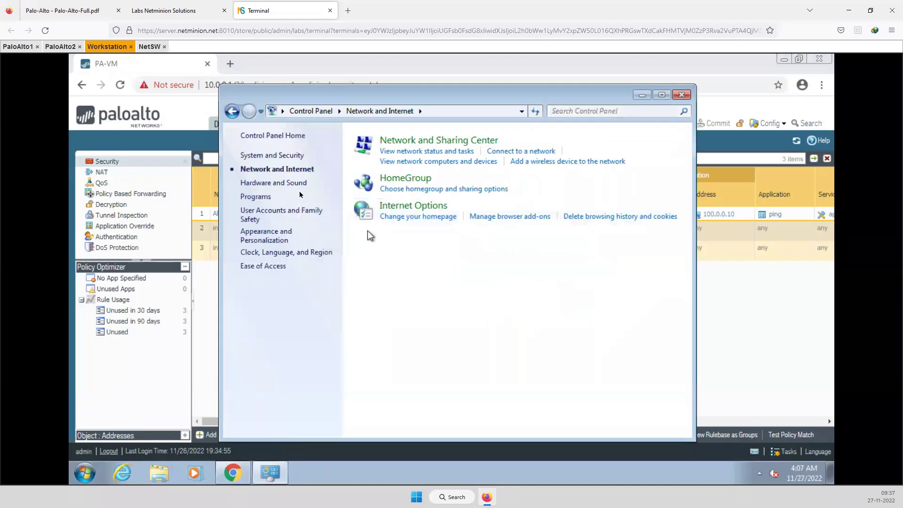
{"action": "left_click", "coordinate": [404, 140]}
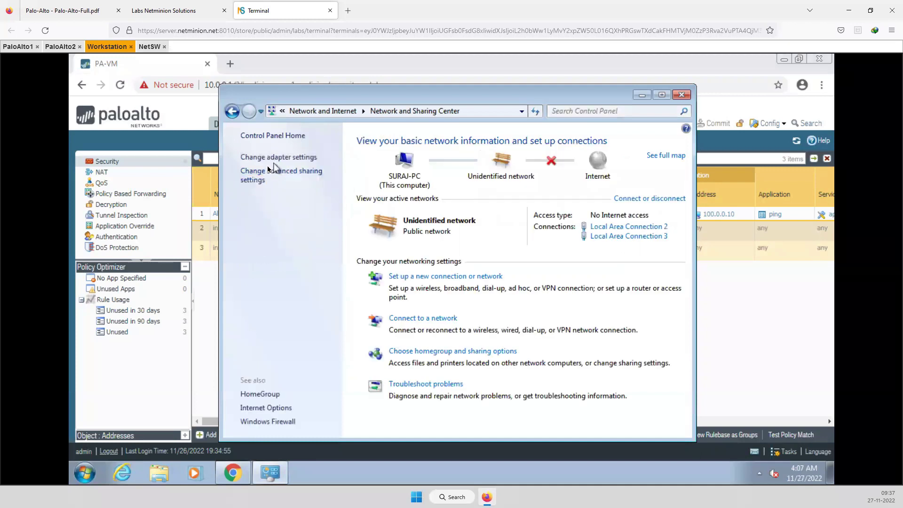
{"action": "left_click", "coordinate": [273, 156]}
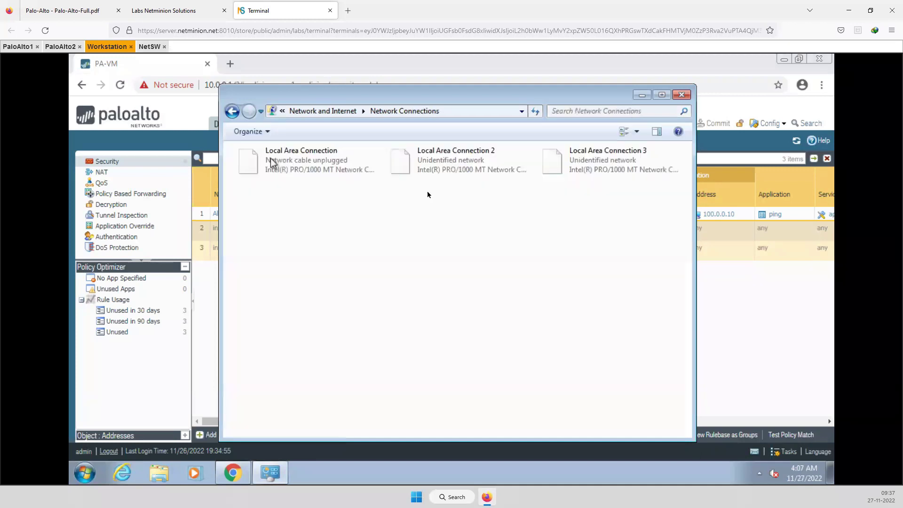
Rename Local Area Connection 2 to 'mgmt-Local Area Connection 2'
{"action": "right_click", "coordinate": [452, 167]}
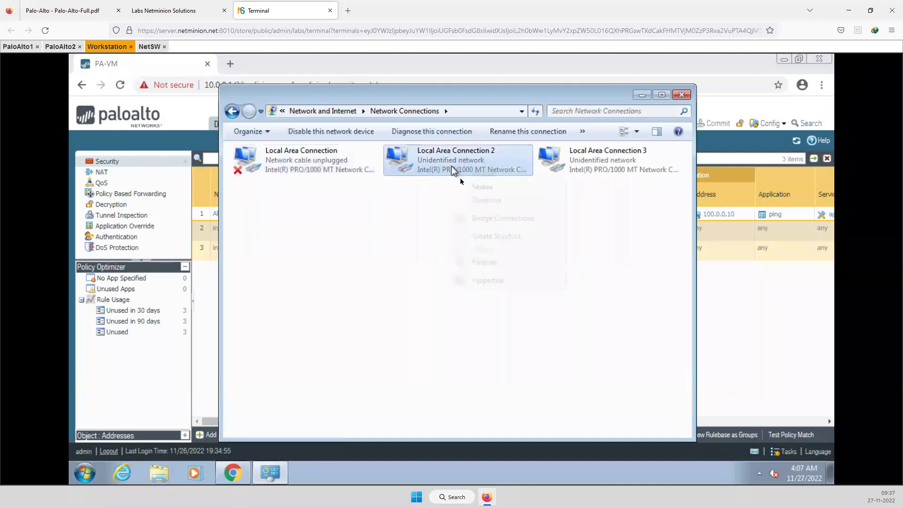
{"action": "left_click", "coordinate": [498, 261]}
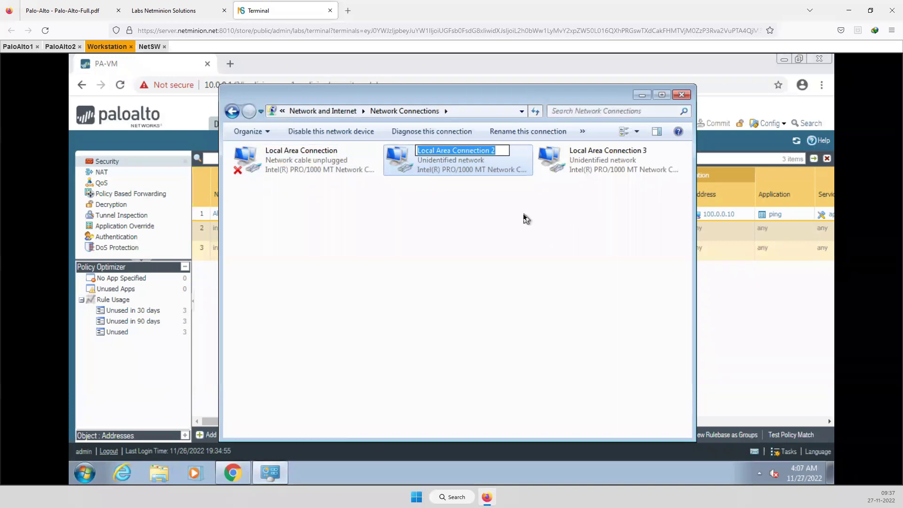
{"action": "key", "text": "Left"}
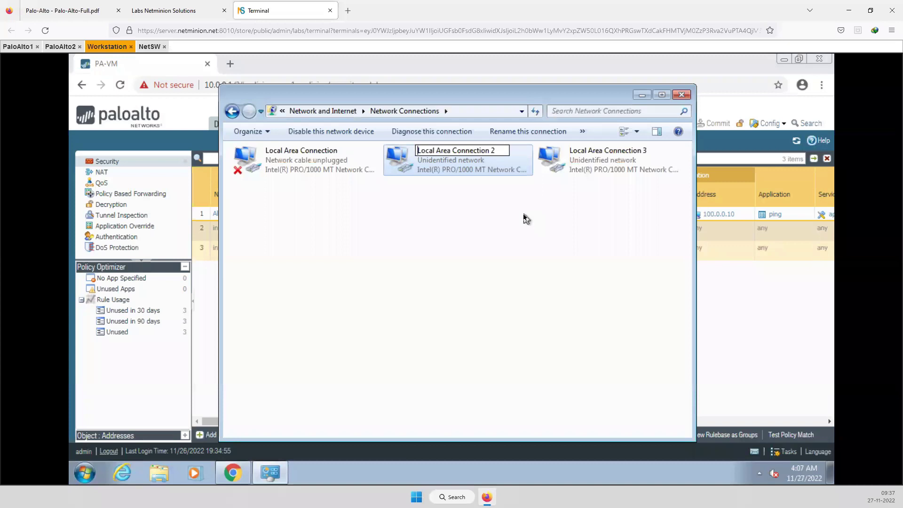
{"action": "type", "text": "m"}
{"action": "type", "text": "gmt"}
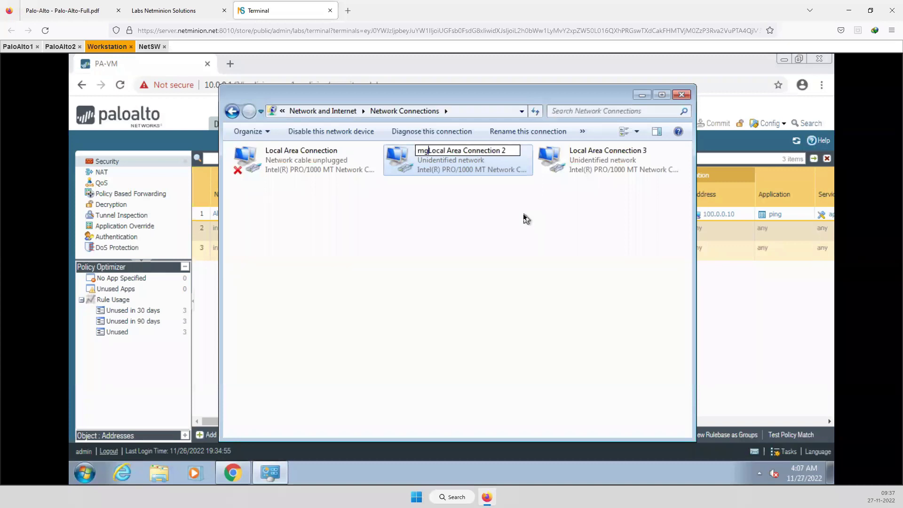
{"action": "type", "text": "-"}
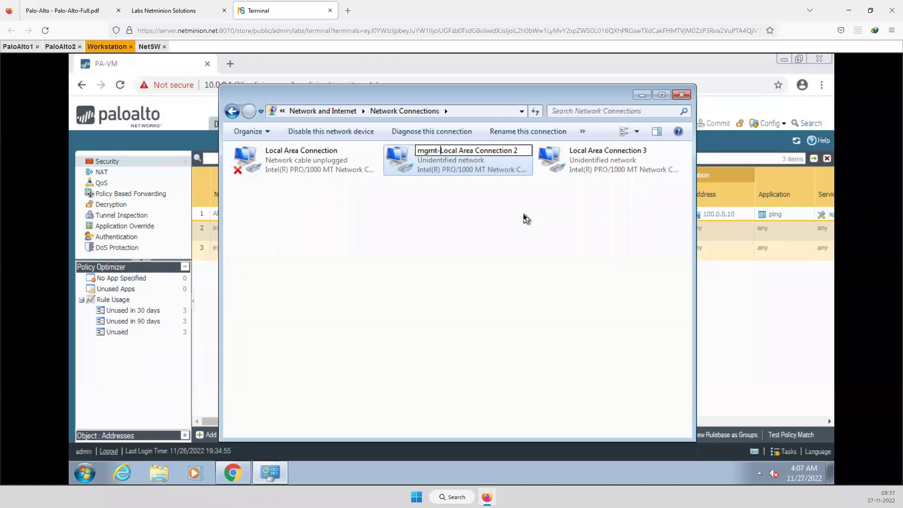
{"action": "left_click", "coordinate": [578, 167]}
{"action": "right_click", "coordinate": [577, 167]}
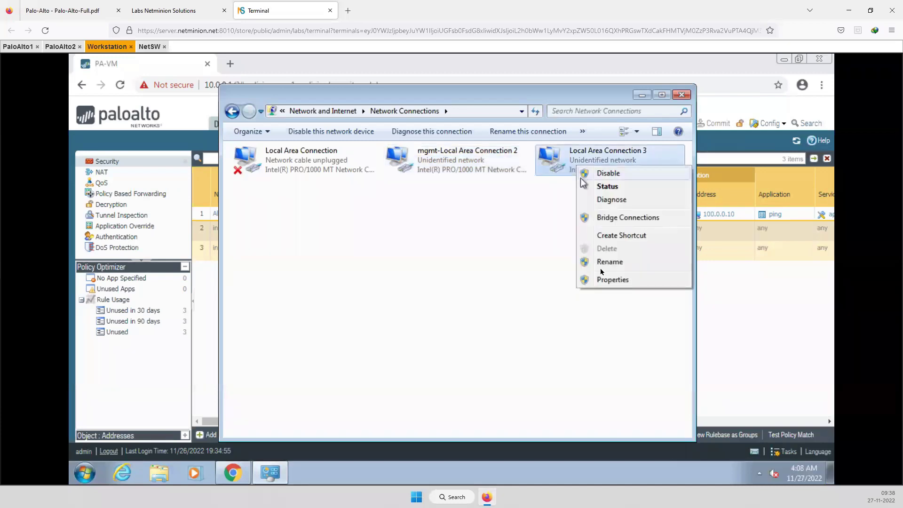
Set Local Area Connection 3's IPv4 to static 192.168.2.10, mask 255.255.255.0, gateway 192.168.2.1
{"action": "left_click", "coordinate": [609, 282]}
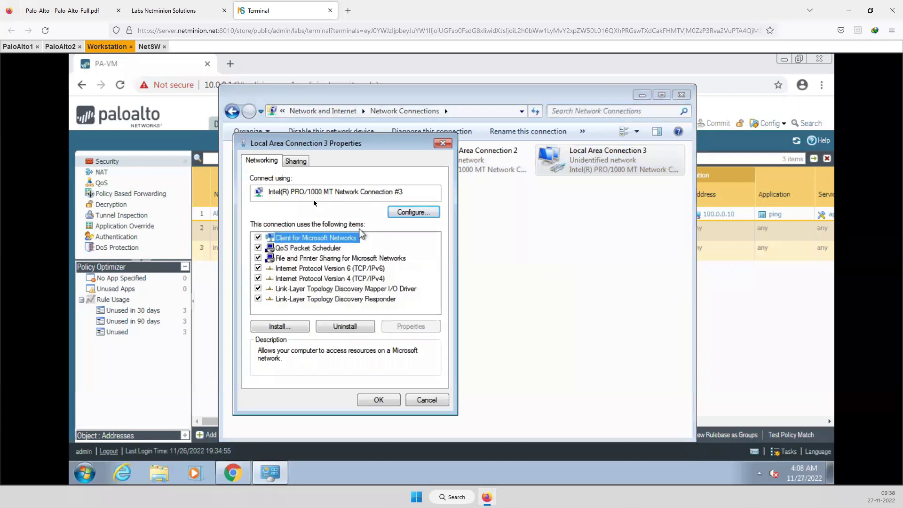
{"action": "left_click", "coordinate": [334, 278]}
{"action": "left_click", "coordinate": [384, 326]}
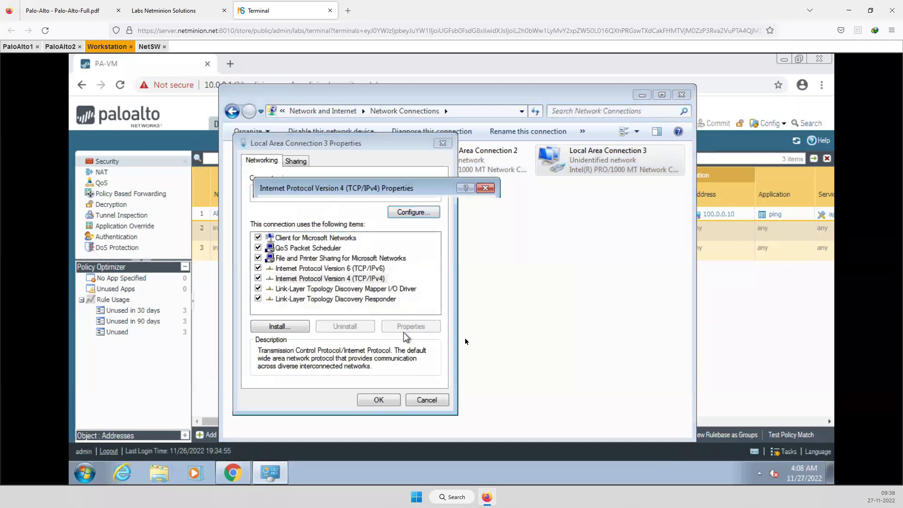
{"action": "left_click", "coordinate": [358, 277]}
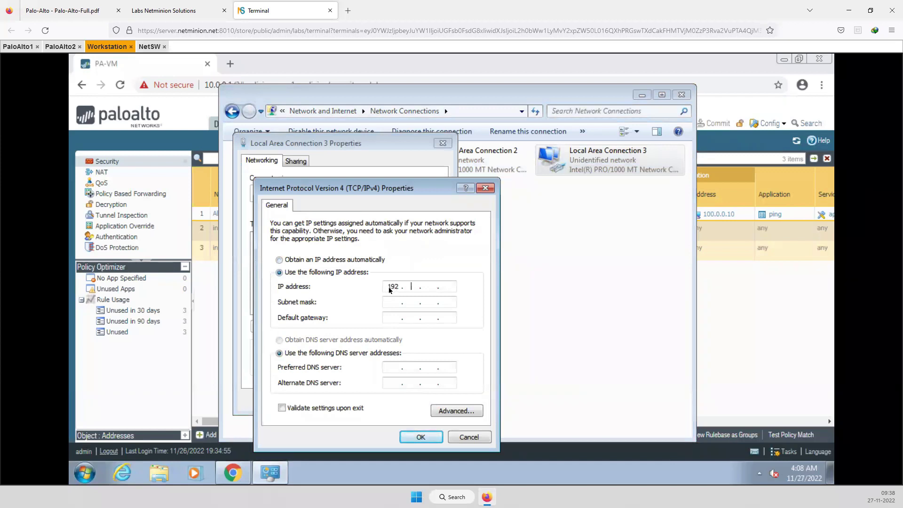
{"action": "left_click", "coordinate": [389, 290]}
{"action": "type", "text": "192.168.2.10"}
{"action": "left_click", "coordinate": [390, 304]}
{"action": "left_click", "coordinate": [395, 317]}
{"action": "left_click", "coordinate": [421, 436]}
{"action": "left_click", "coordinate": [378, 402]}
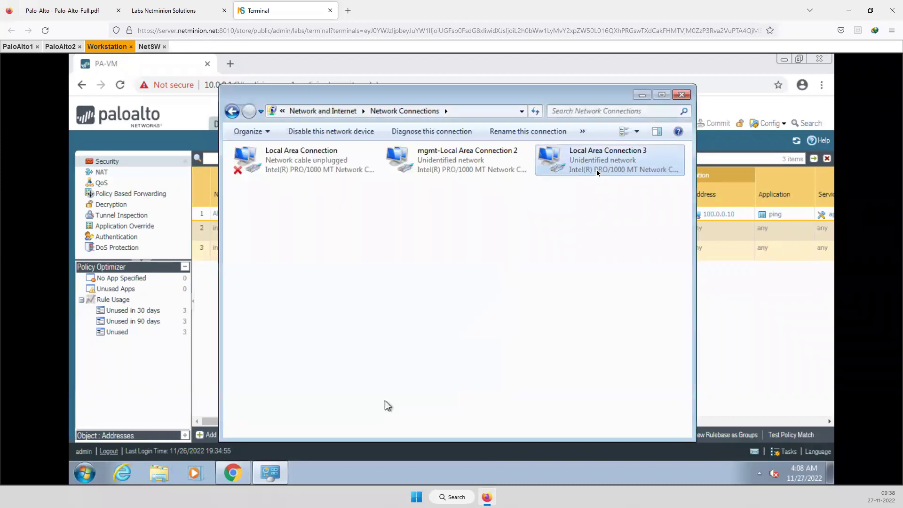
Put Local Area Connection 3's name into edit mode, cursor at the start of the name
{"action": "left_click_drag", "start_coordinate": [596, 172], "coordinate": [606, 397]}
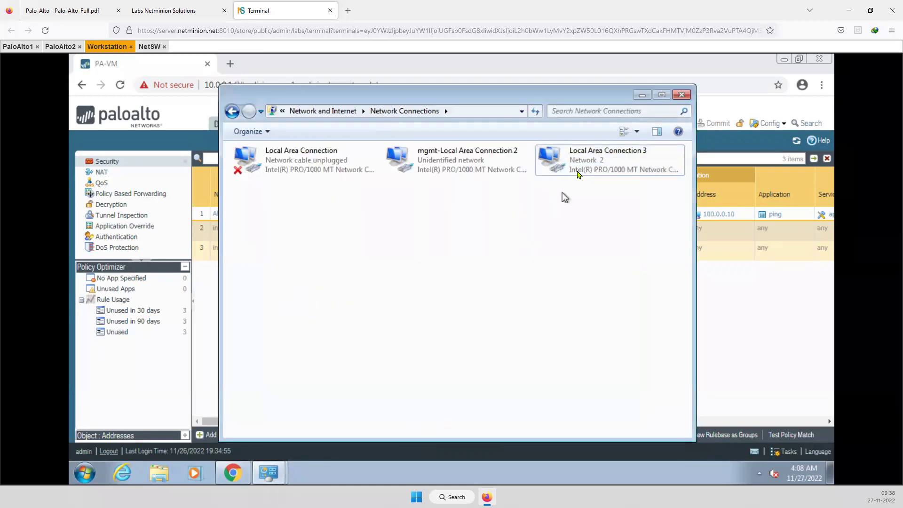
{"action": "left_click", "coordinate": [578, 173]}
{"action": "right_click", "coordinate": [586, 163]}
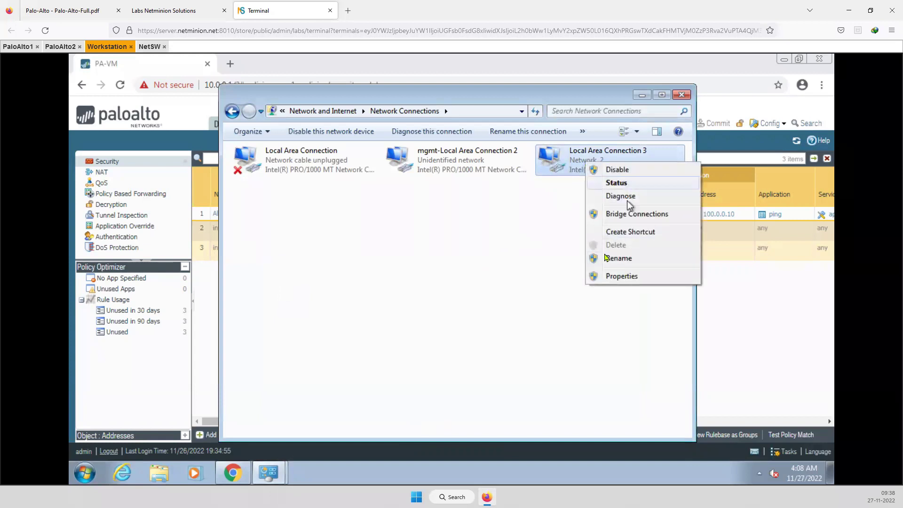
{"action": "left_click", "coordinate": [611, 258]}
{"action": "left_click", "coordinate": [570, 151]}
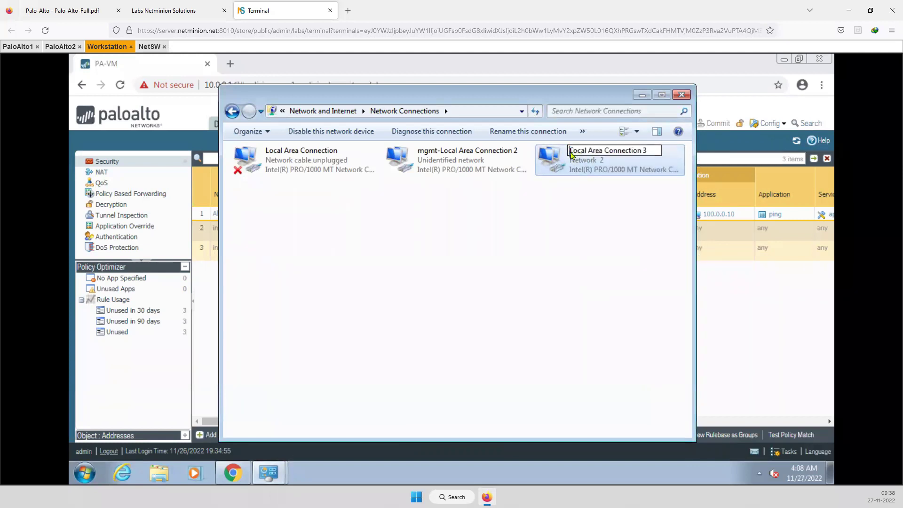